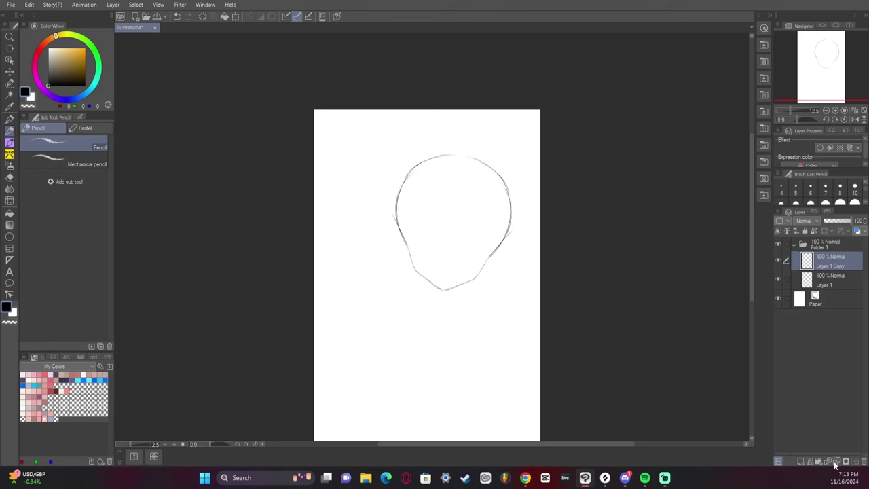
# Step: Merge the duplicated head layer down into Layer 1 and erase the stray line ends on the head outline with a smaller Snap eraser
pyautogui.click(837, 462)
pyautogui.press('e')
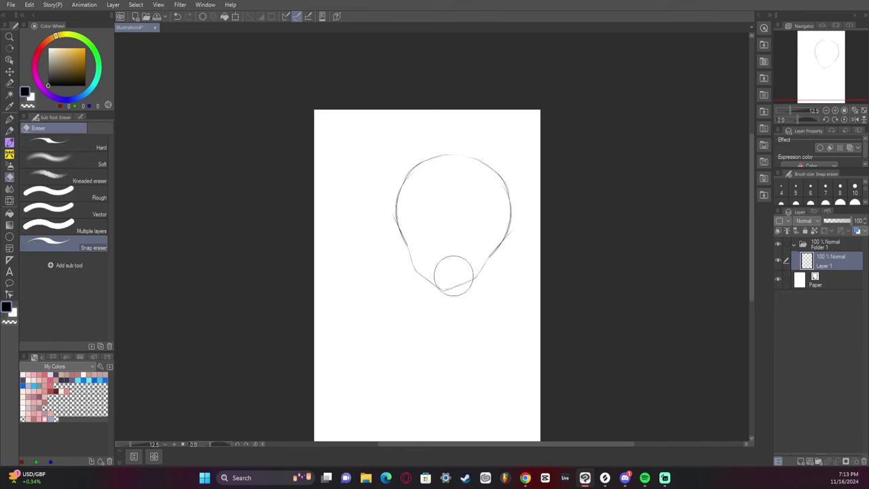
pyautogui.press('[')
pyautogui.press('[')
pyautogui.press('[')
pyautogui.press('[')
pyautogui.press('[')
pyautogui.press('[')
pyautogui.press('[')
pyautogui.press('[')
pyautogui.press('[')
pyautogui.press('[')
pyautogui.press('[')
pyautogui.press('[')
# Step: Redraw the crown of the head with the G-pen to close the gap in the outline
pyautogui.press('p')
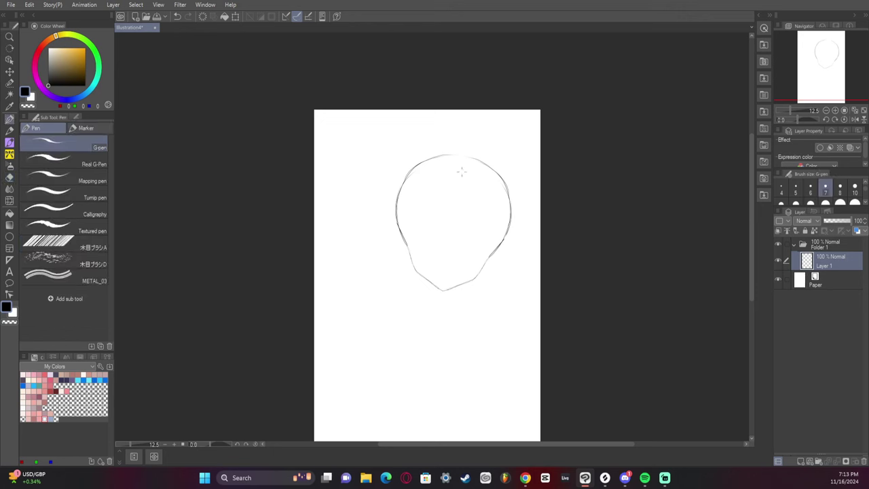
pyautogui.moveTo(409, 174); pyautogui.dragTo(470, 157)
pyautogui.hotkey('ctrl', 'z')
pyautogui.hotkey('ctrl', 'z')
pyautogui.moveTo(446, 155); pyautogui.dragTo(488, 165)
pyautogui.hotkey('ctrl', 'z')
# Step: Push the crown of the head slightly upward with an enlarged Liquify brush
pyautogui.press('j')
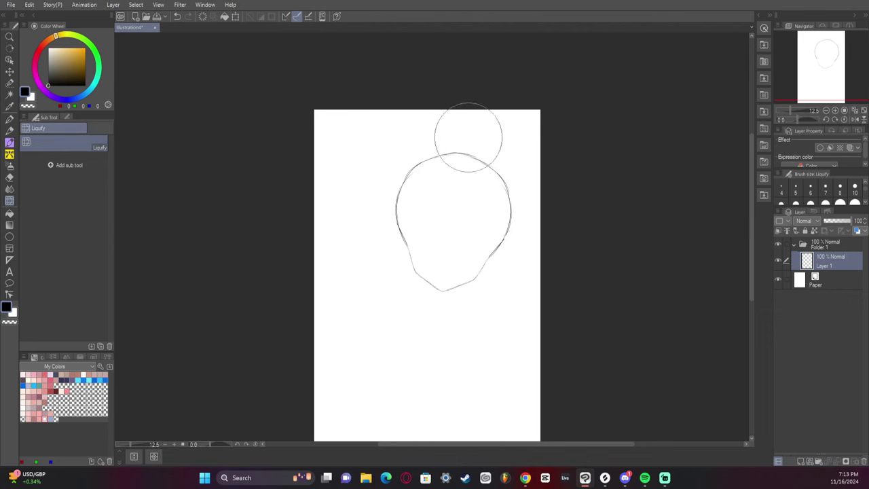
pyautogui.press(']')
pyautogui.press(']')
pyautogui.press(']')
pyautogui.moveTo(464, 138); pyautogui.dragTo(464, 133)
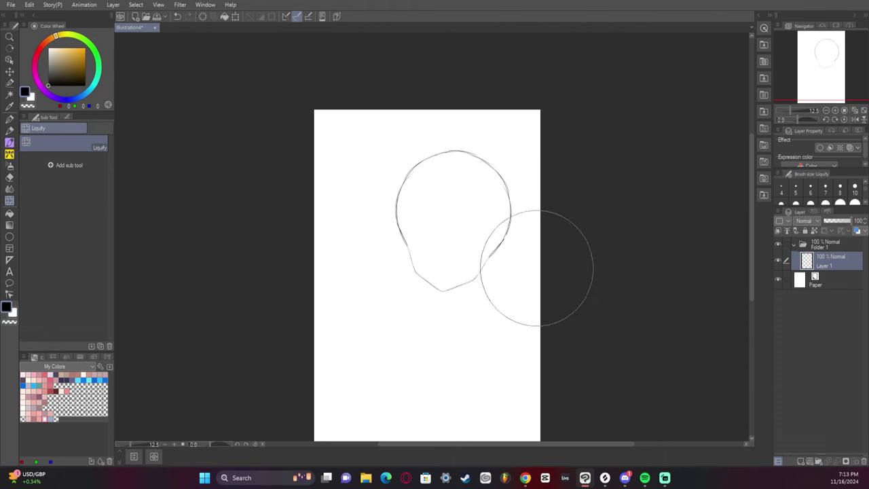
# Step: Rotate the head outline clockwise so the chin points down-left, and move it toward the upper left of the canvas
pyautogui.hotkey('ctrl', 't')
pyautogui.moveTo(578, 242); pyautogui.dragTo(566, 267)
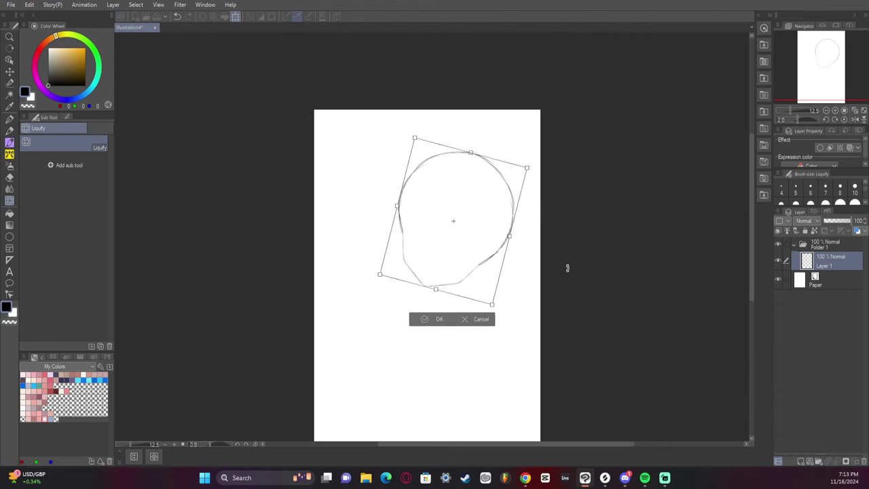
pyautogui.moveTo(474, 244); pyautogui.dragTo(461, 228)
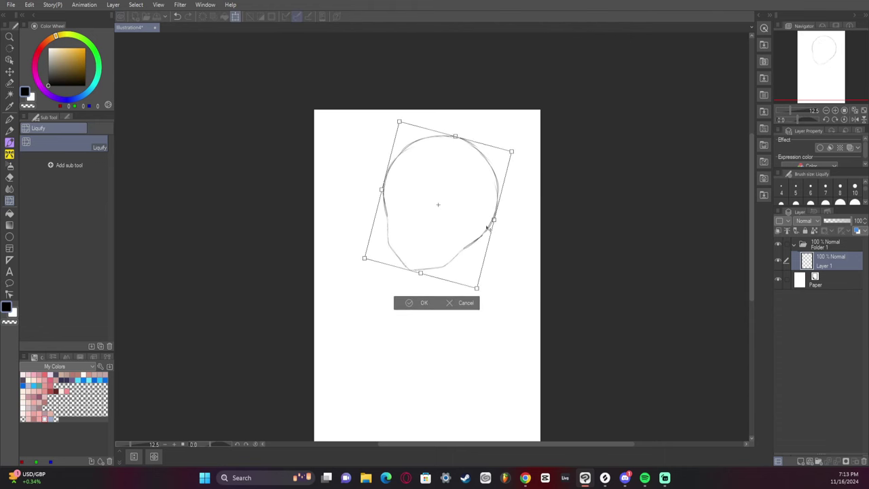
pyautogui.moveTo(517, 225); pyautogui.dragTo(516, 229)
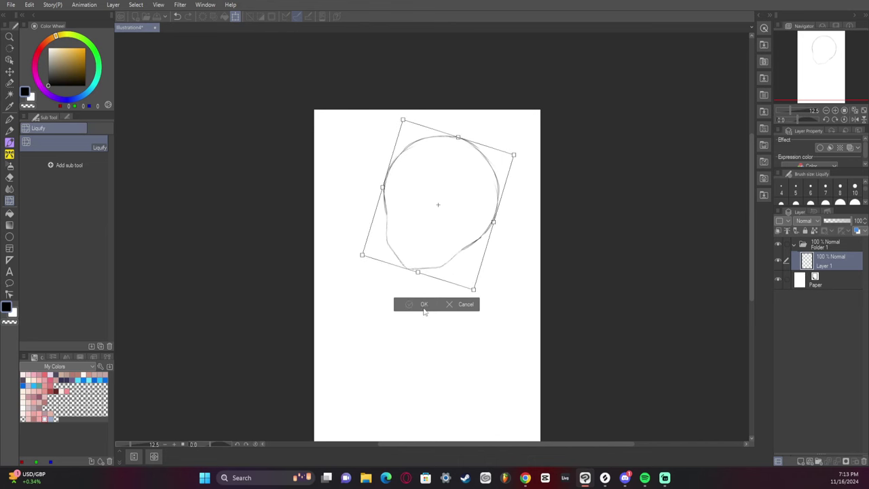
pyautogui.click(425, 306)
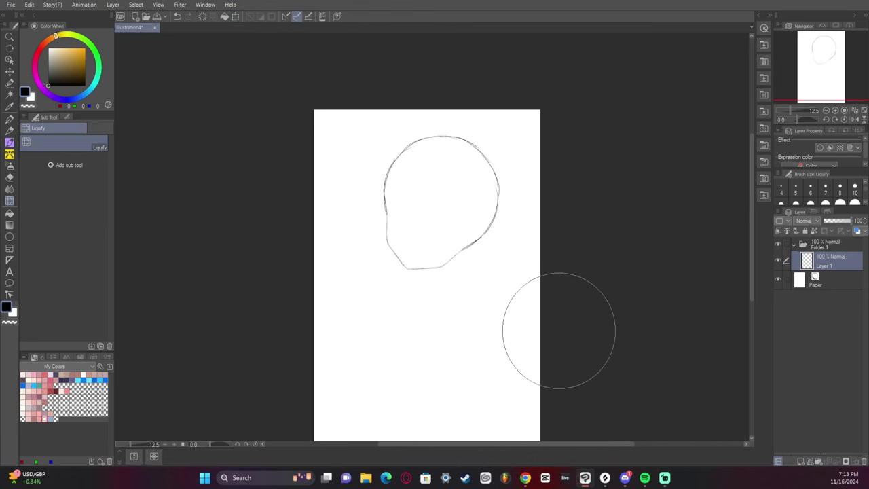
# Step: Add a new layer above the head and sketch both neck lines and a short shoulder line beside the jaw with the G-pen
pyautogui.press('p')
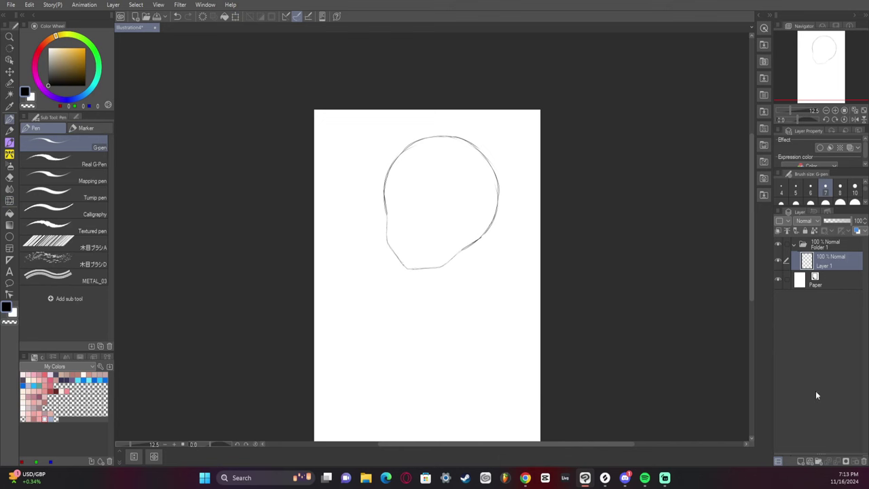
pyautogui.click(802, 461)
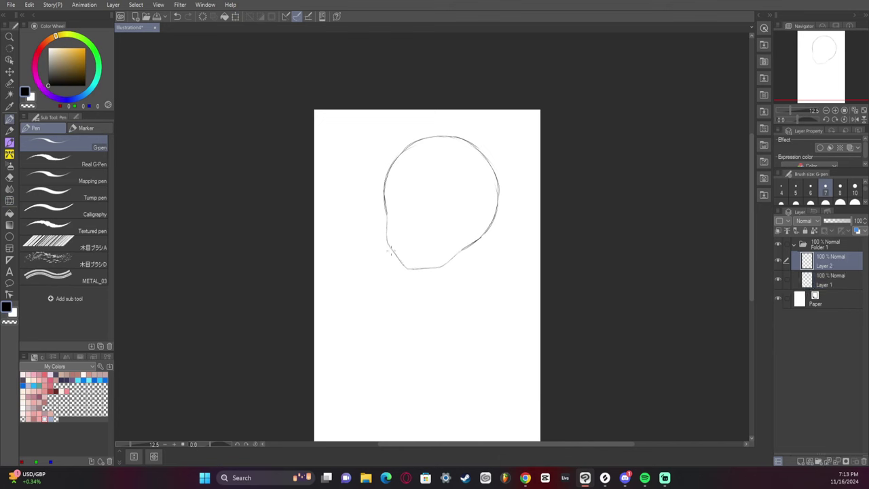
pyautogui.moveTo(394, 254); pyautogui.dragTo(408, 285)
pyautogui.hotkey('ctrl', 'z')
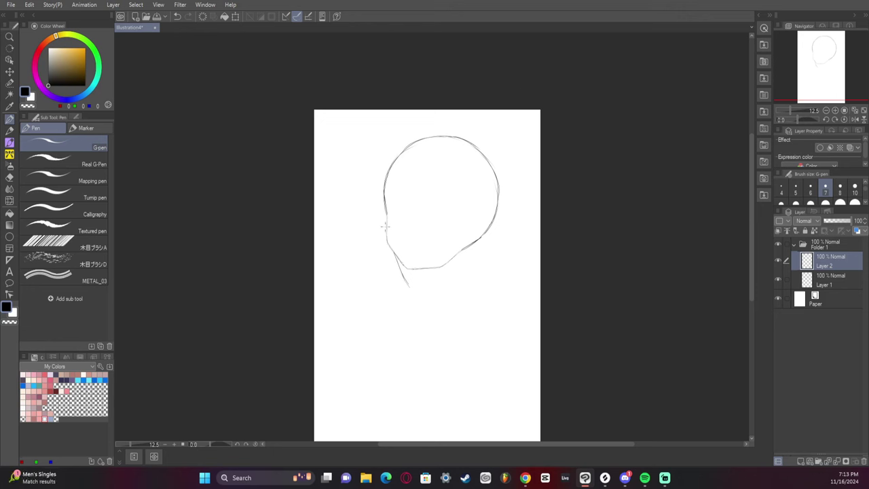
pyautogui.moveTo(386, 227); pyautogui.dragTo(352, 219)
pyautogui.hotkey('ctrl', 'z')
pyautogui.moveTo(446, 265); pyautogui.dragTo(427, 286)
pyautogui.hotkey('ctrl', 'z')
# Step: Extend the shoulder line into the curved top of the raised upper arm while checking the drawing mirrored horizontally
pyautogui.click(854, 119)
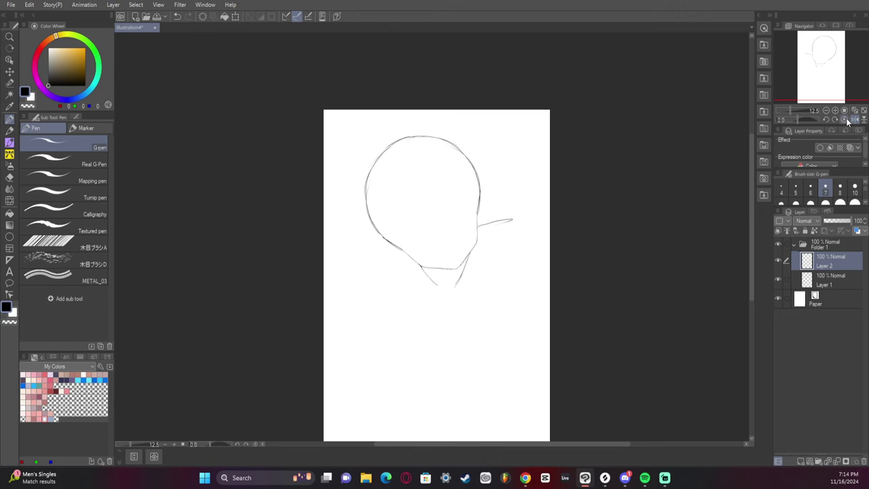
pyautogui.moveTo(495, 227); pyautogui.dragTo(532, 200)
pyautogui.hotkey('ctrl', 'z')
pyautogui.hotkey('ctrl', 'z')
pyautogui.hotkey('ctrl', 'z')
pyautogui.moveTo(499, 224); pyautogui.dragTo(542, 198)
pyautogui.click(854, 119)
# Step: Sketch the raised arm's upper contour and underside running off the canvas's left edge
pyautogui.press('e')
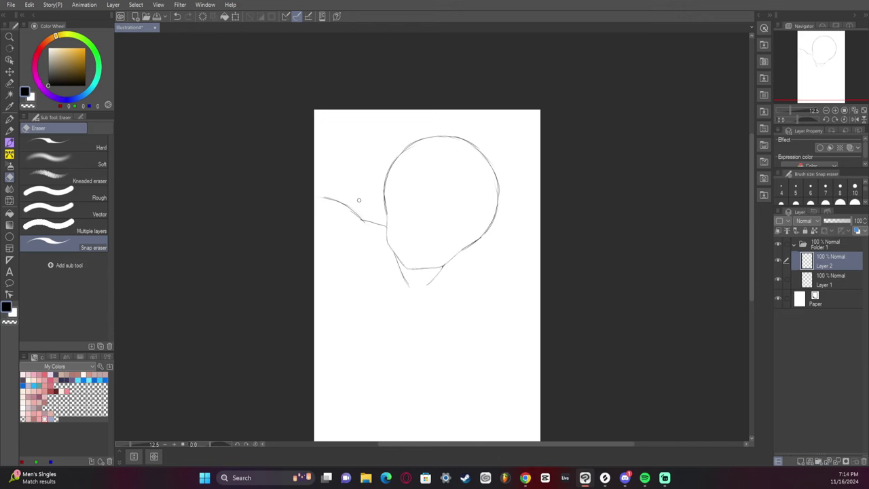
pyautogui.press('p')
pyautogui.moveTo(330, 205)
pyautogui.mouseDown()
pyautogui.moveTo(308, 173)
pyautogui.moveTo(321, 196)
pyautogui.mouseUp()
pyautogui.hotkey('ctrl', 'z')
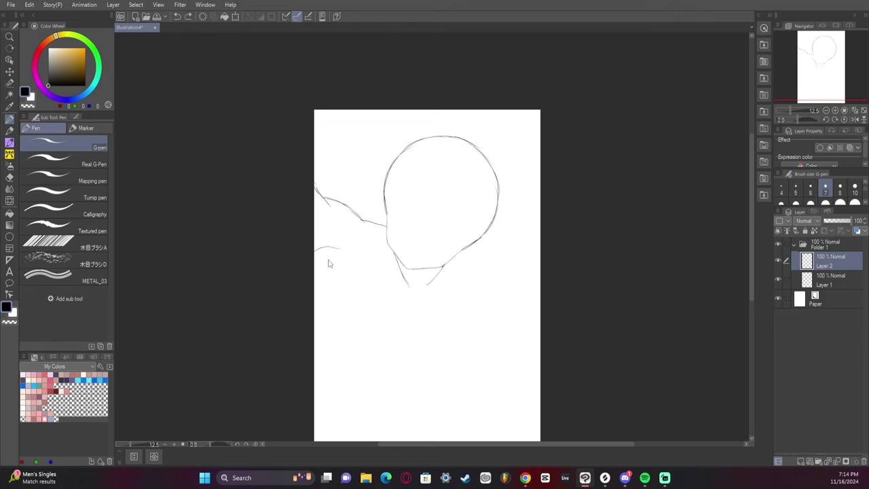
pyautogui.hotkey('ctrl', 'z')
pyautogui.moveTo(314, 259)
pyautogui.mouseDown()
pyautogui.moveTo(357, 263)
pyautogui.moveTo(328, 256)
pyautogui.mouseUp()
# Step: Clean up the raised arm's contour and sketch its shoulder crease and the armpit line running down into the torso
pyautogui.press('e')
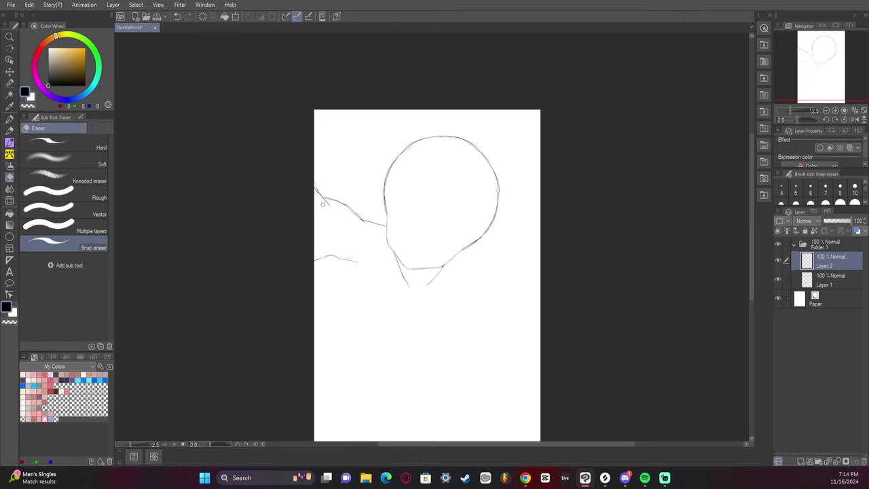
pyautogui.press('p')
pyautogui.moveTo(329, 209); pyautogui.dragTo(335, 225)
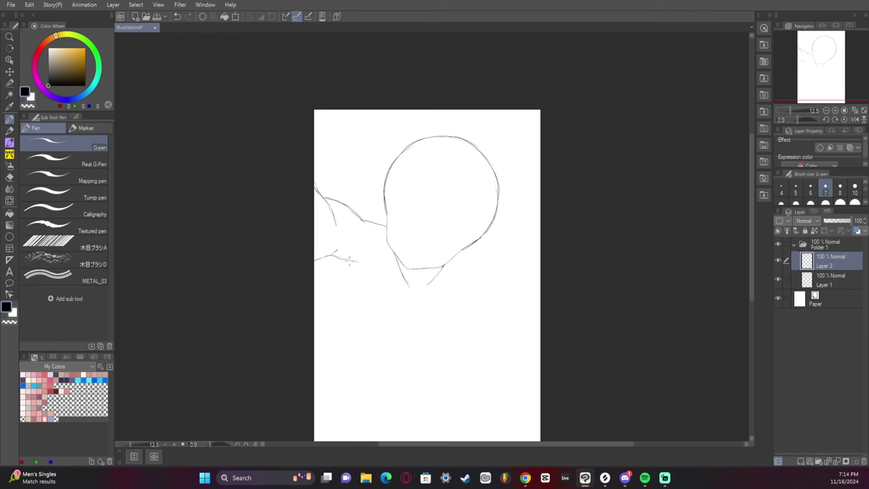
pyautogui.moveTo(353, 261)
pyautogui.mouseDown()
pyautogui.moveTo(361, 279)
pyautogui.moveTo(358, 272)
pyautogui.mouseUp()
pyautogui.hotkey('ctrl', 'z')
pyautogui.moveTo(355, 265); pyautogui.dragTo(360, 278)
pyautogui.moveTo(360, 277)
pyautogui.mouseDown()
pyautogui.moveTo(363, 306)
pyautogui.moveTo(344, 331)
pyautogui.mouseUp()
pyautogui.hotkey('ctrl', 'z')
pyautogui.hotkey('ctrl', 'z')
pyautogui.moveTo(356, 300); pyautogui.dragTo(334, 357)
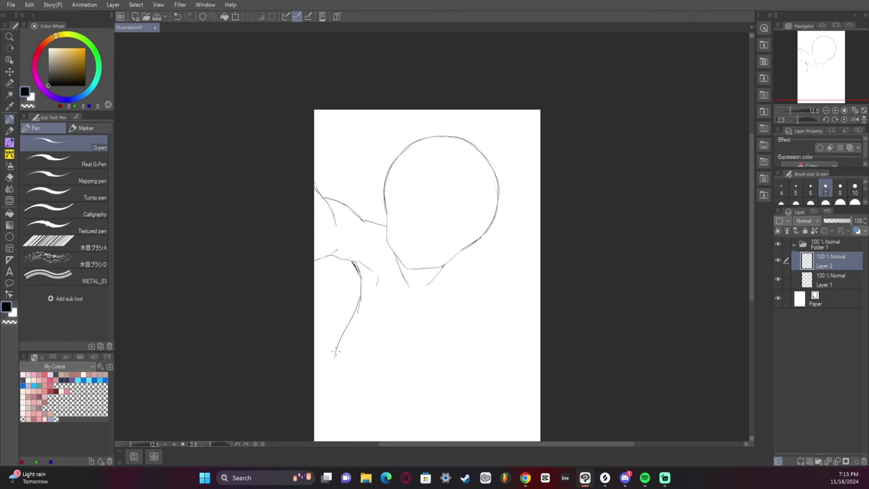
pyautogui.hotkey('ctrl', 'z')
pyautogui.moveTo(357, 304)
pyautogui.mouseDown()
pyautogui.moveTo(336, 362)
pyautogui.moveTo(344, 391)
pyautogui.mouseUp()
pyautogui.moveTo(338, 354); pyautogui.dragTo(350, 324)
pyautogui.hotkey('ctrl', 'z')
pyautogui.hotkey('ctrl', 'z')
pyautogui.hotkey('ctrl', 'z')
pyautogui.hotkey('ctrl', 'z')
# Step: Sketch the curved chest contour from the raised arm's armpit down to its underside, and reinforce the armpit line
pyautogui.moveTo(359, 298)
pyautogui.mouseDown()
pyautogui.moveTo(352, 355)
pyautogui.moveTo(368, 375)
pyautogui.moveTo(394, 373)
pyautogui.mouseUp()
pyautogui.hotkey('ctrl', 'z')
pyautogui.hotkey('ctrl', 'z')
pyautogui.hotkey('ctrl', 'z')
pyautogui.moveTo(368, 376); pyautogui.dragTo(396, 367)
pyautogui.moveTo(346, 264); pyautogui.dragTo(358, 284)
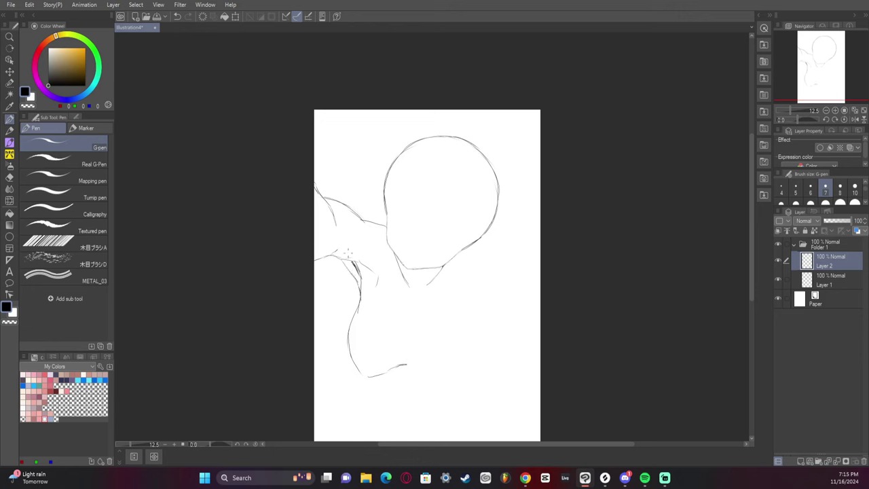
# Step: Redraw the shoulder line flatter where it meets the jaw and clean it up in the mirrored view
pyautogui.click(854, 119)
pyautogui.moveTo(478, 221); pyautogui.dragTo(504, 220)
pyautogui.press('e')
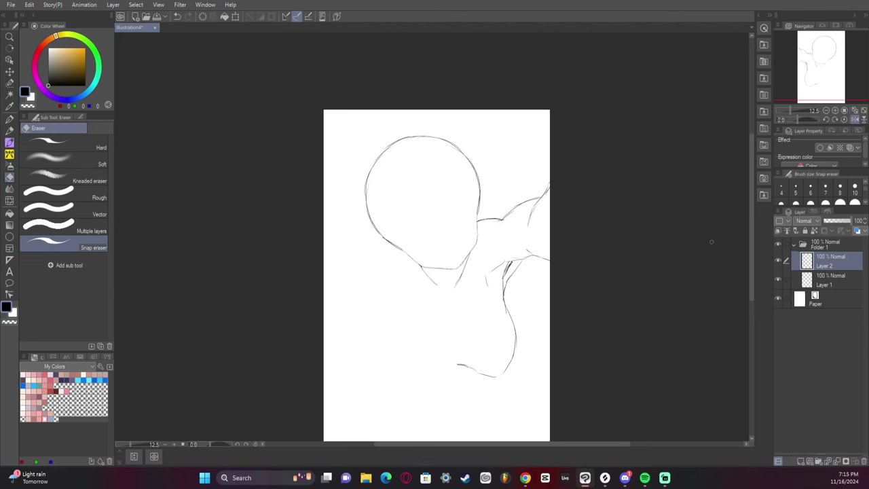
pyautogui.click(854, 119)
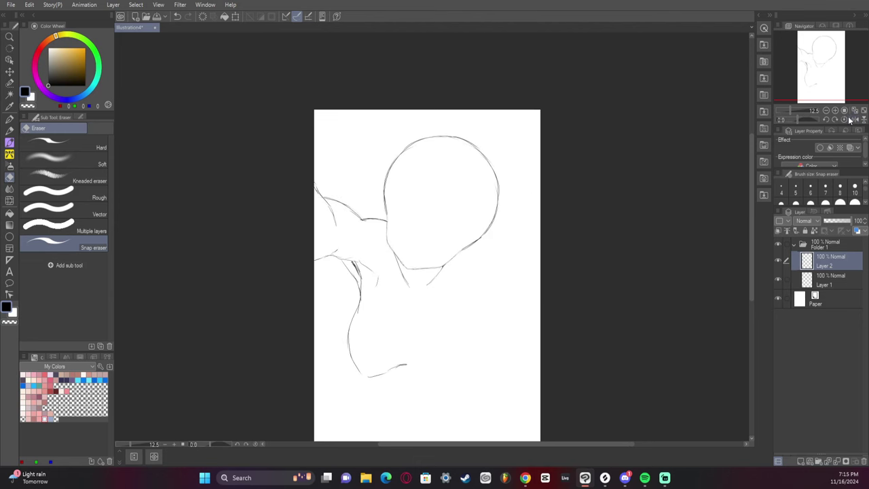
# Step: Sketch a short armpit crease for the lowered arm and the neck slope leading toward its shoulder
pyautogui.press('p')
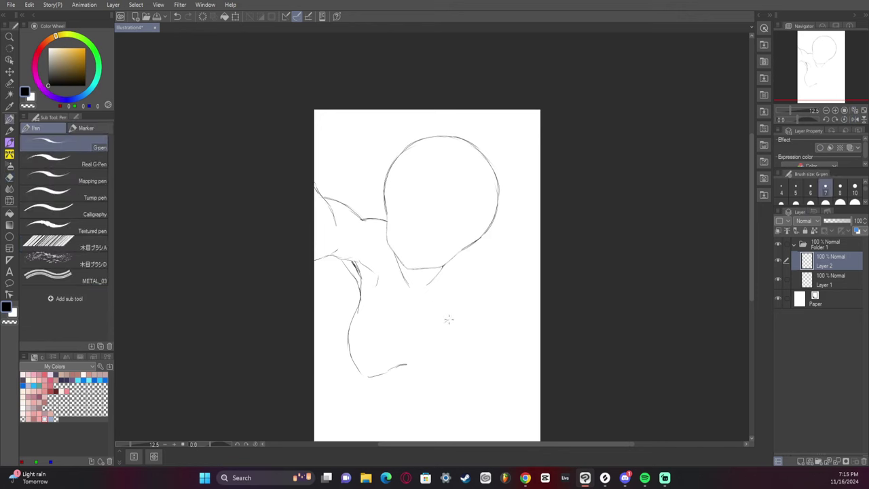
pyautogui.moveTo(445, 321); pyautogui.dragTo(458, 313)
pyautogui.moveTo(457, 258); pyautogui.dragTo(475, 287)
pyautogui.hotkey('ctrl', 'z')
# Step: Redraw the neck slope into a rounded shoulder in the mirrored view, and add the collarbone and neck muscle lines
pyautogui.click(855, 119)
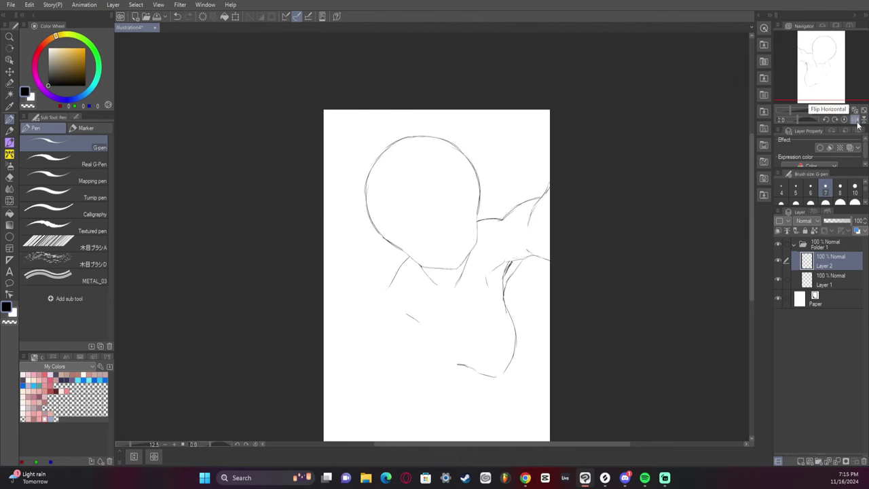
pyautogui.moveTo(408, 260)
pyautogui.mouseDown()
pyautogui.moveTo(363, 322)
pyautogui.moveTo(359, 345)
pyautogui.moveTo(367, 315)
pyautogui.moveTo(382, 303)
pyautogui.mouseUp()
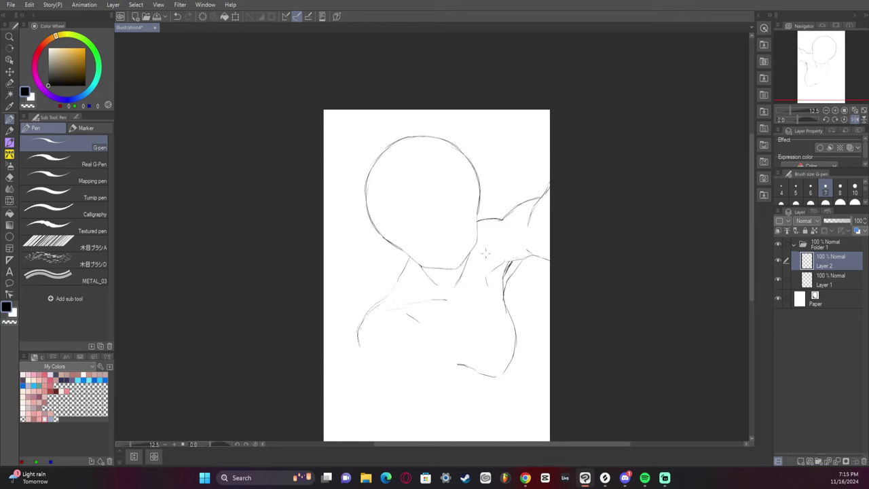
pyautogui.moveTo(462, 296); pyautogui.dragTo(473, 271)
pyautogui.click(855, 120)
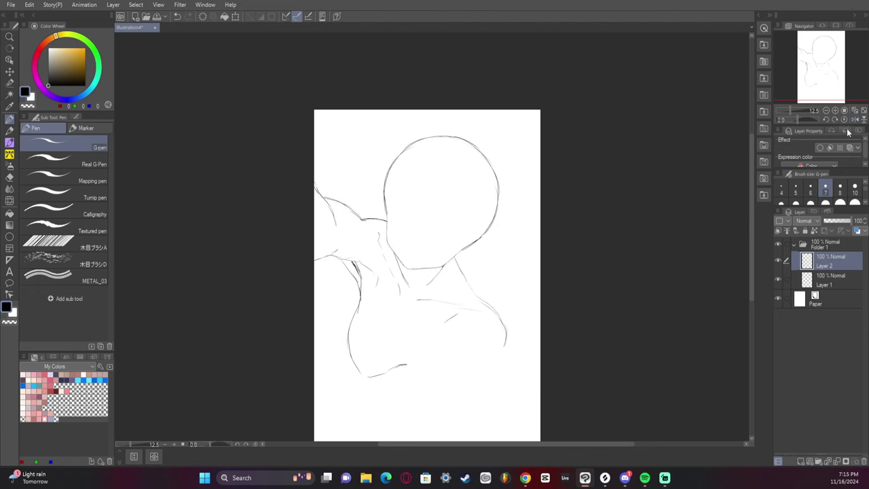
# Step: Select the chest contour below the raised arm, rotate it clockwise and shift it left against the armpit
pyautogui.press('m')
pyautogui.moveTo(411, 362)
pyautogui.mouseDown()
pyautogui.moveTo(361, 379)
pyautogui.moveTo(359, 337)
pyautogui.mouseUp()
pyautogui.hotkey('ctrl', 't')
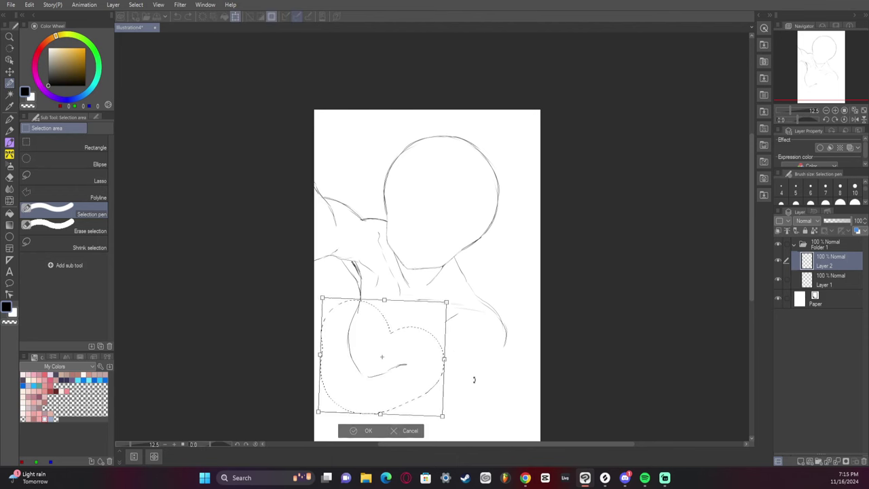
pyautogui.moveTo(474, 380)
pyautogui.mouseDown()
pyautogui.moveTo(449, 404)
pyautogui.moveTo(412, 381)
pyautogui.moveTo(445, 357)
pyautogui.moveTo(412, 376)
pyautogui.moveTo(413, 390)
pyautogui.moveTo(443, 366)
pyautogui.moveTo(408, 381)
pyautogui.mouseUp()
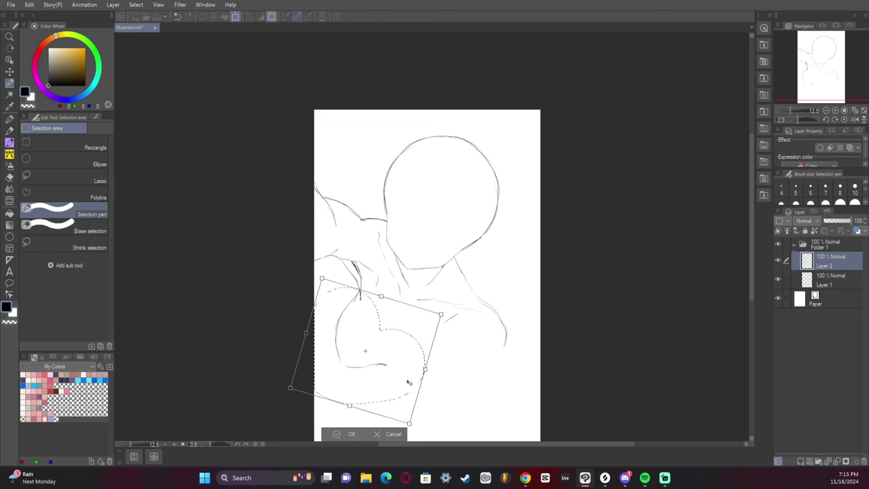
pyautogui.click(351, 435)
# Step: Refine the end of the chest contour's underside with the pen and eraser, and remove the loose crease near the neck
pyautogui.press('e')
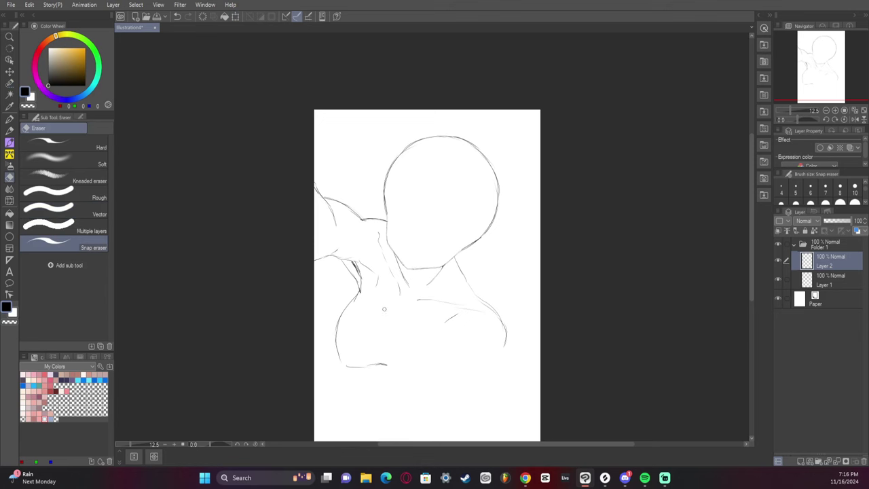
pyautogui.press('p')
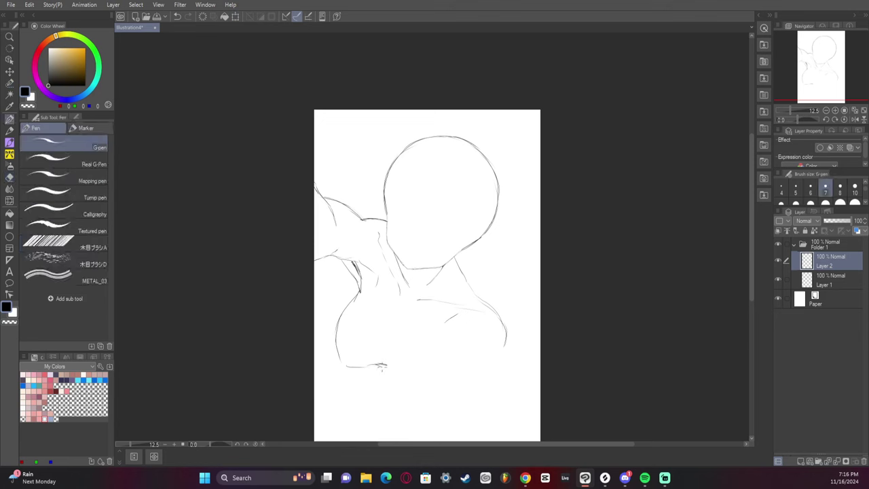
pyautogui.press('e')
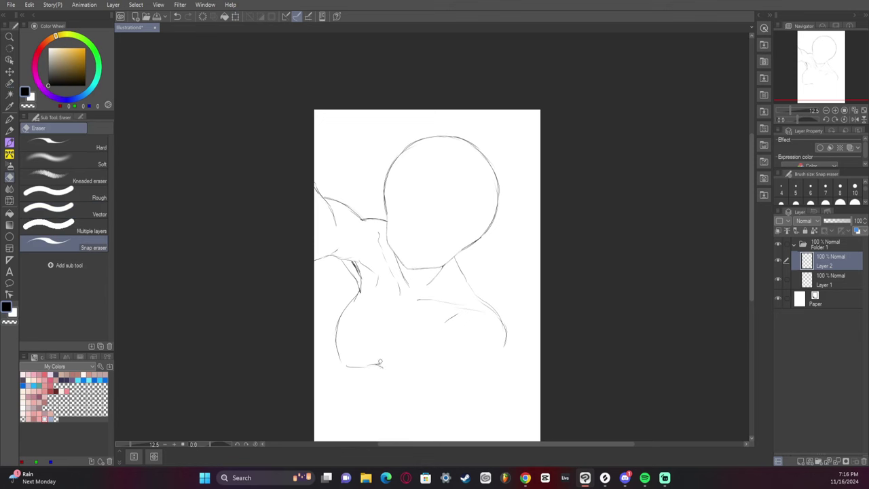
pyautogui.press('p')
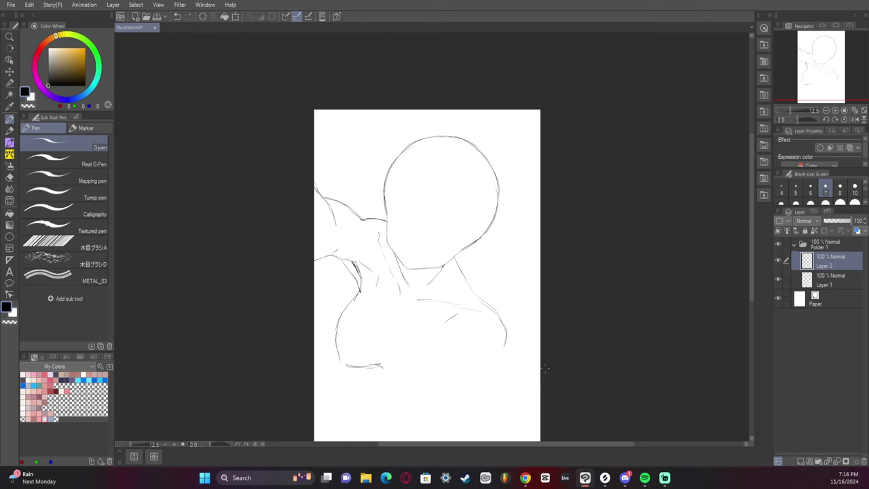
# Step: Erase and correct the raised arm's shoulder line so it slopes down to the jaw
pyautogui.press('e')
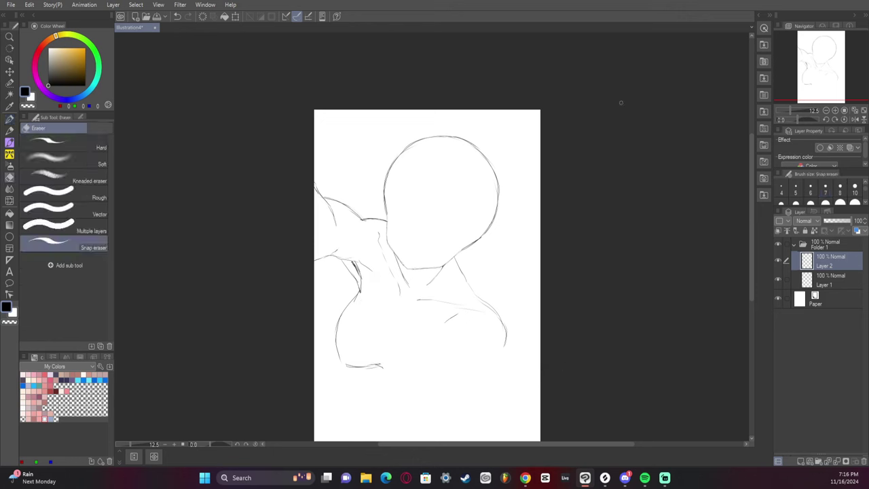
pyautogui.moveTo(367, 216); pyautogui.dragTo(386, 223)
pyautogui.press('p')
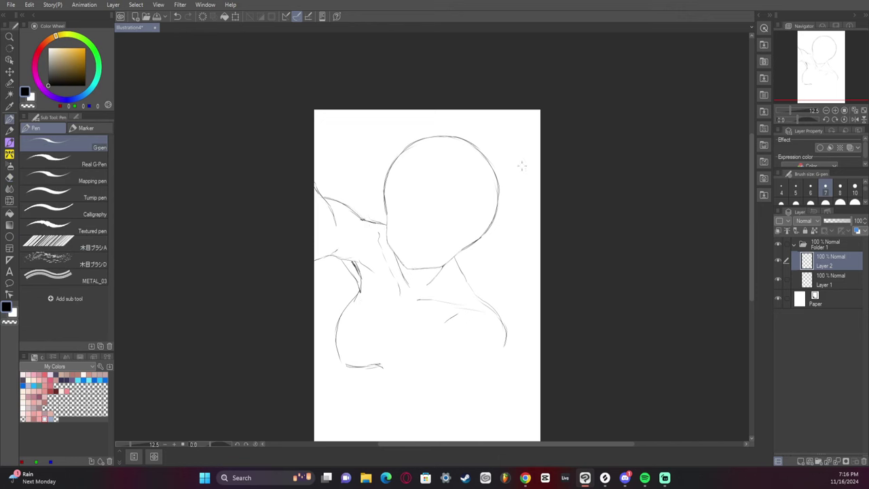
# Step: Sketch a long diagonal line from the lowered shoulder toward the waist, and redraw the short neck line under the chin
pyautogui.moveTo(501, 355)
pyautogui.mouseDown()
pyautogui.moveTo(481, 372)
pyautogui.moveTo(494, 371)
pyautogui.moveTo(451, 387)
pyautogui.moveTo(421, 415)
pyautogui.mouseUp()
pyautogui.hotkey('ctrl', 'z')
pyautogui.hotkey('ctrl', 'z')
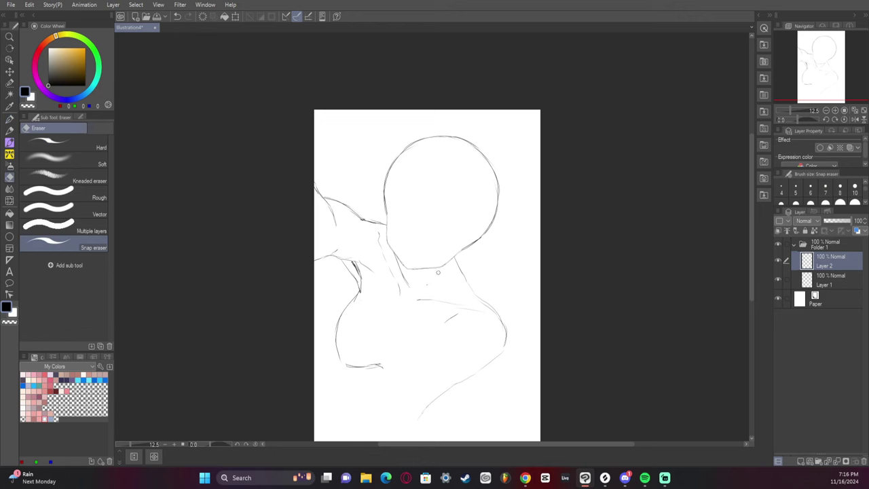
pyautogui.press('p')
pyautogui.moveTo(429, 278); pyautogui.dragTo(440, 269)
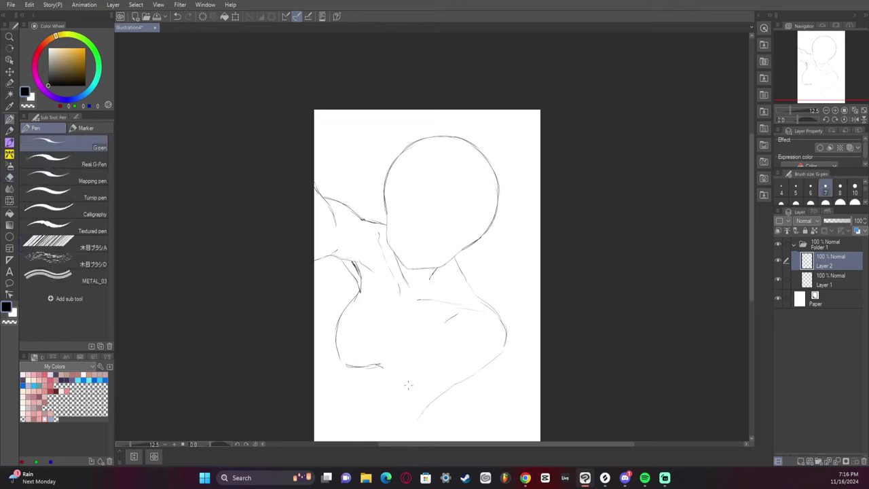
pyautogui.hotkey('ctrl', 'z')
# Step: Sketch the centre chest marks and the second chest contour's underside, and replace the lowered arm's armpit crease with a steeper one
pyautogui.moveTo(378, 380); pyautogui.dragTo(375, 368)
pyautogui.hotkey('ctrl', 'z')
pyautogui.hotkey('ctrl', 'z')
pyautogui.moveTo(387, 331); pyautogui.dragTo(387, 337)
pyautogui.moveTo(376, 370)
pyautogui.mouseDown()
pyautogui.moveTo(381, 391)
pyautogui.moveTo(417, 393)
pyautogui.mouseUp()
pyautogui.hotkey('ctrl', 'z')
pyautogui.hotkey('ctrl', 'z')
pyautogui.moveTo(438, 344)
pyautogui.mouseDown()
pyautogui.moveTo(454, 323)
pyautogui.moveTo(447, 321)
pyautogui.mouseUp()
pyautogui.press('e')
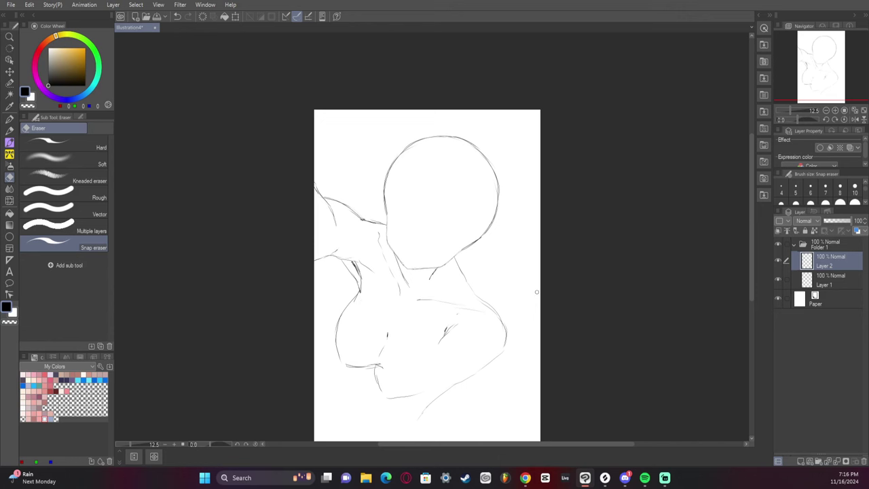
# Step: Liquify the lowered shoulder's outer curve inward, then sketch the lowered arm's inner and outer lines down to the canvas's bottom edge
pyautogui.press('j')
pyautogui.moveTo(520, 360); pyautogui.dragTo(491, 340)
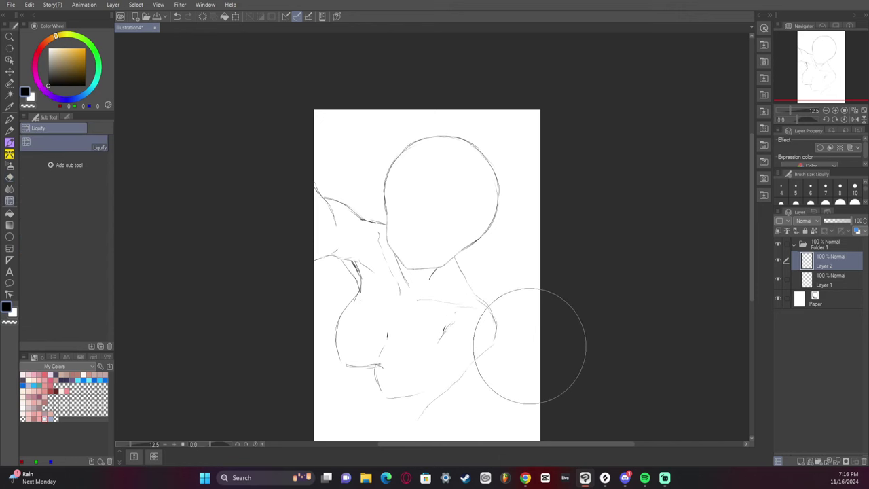
pyautogui.press('p')
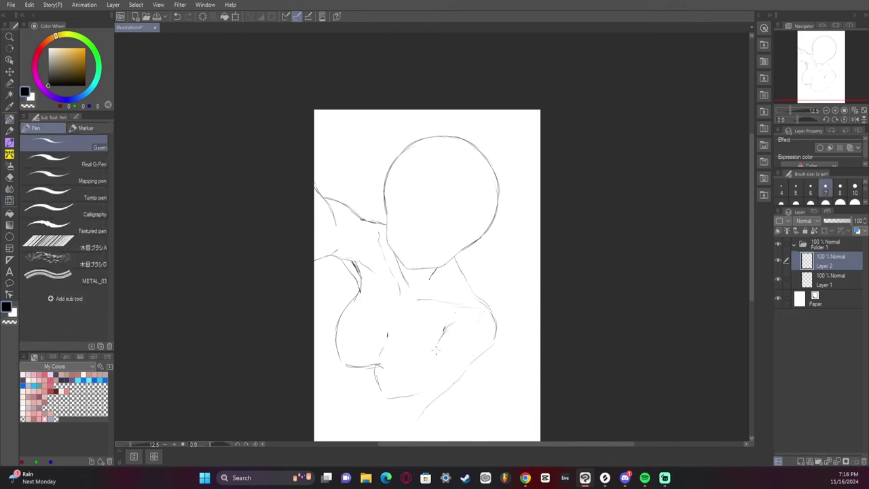
pyautogui.moveTo(436, 350); pyautogui.dragTo(353, 440)
pyautogui.moveTo(428, 407); pyautogui.dragTo(403, 432)
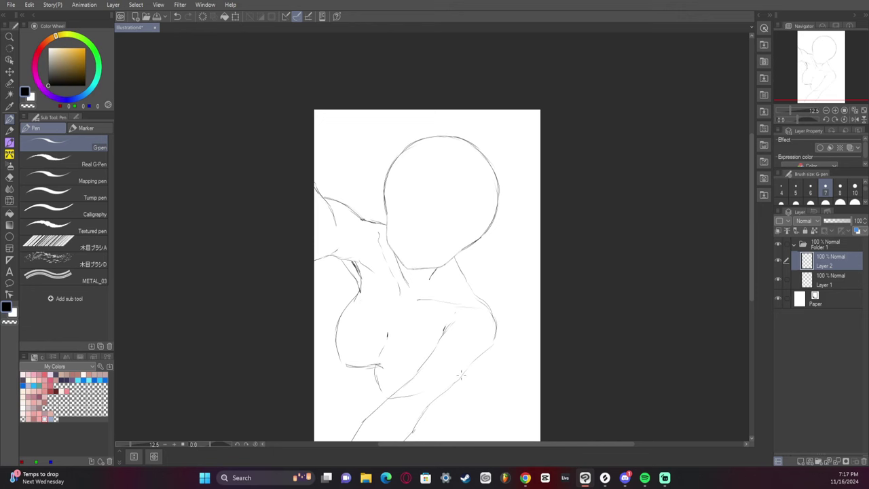
# Step: Erase the chest lines overlapping the lowered arm and redraw the arm's outer contour as a smooth curve from the shoulder
pyautogui.press('e')
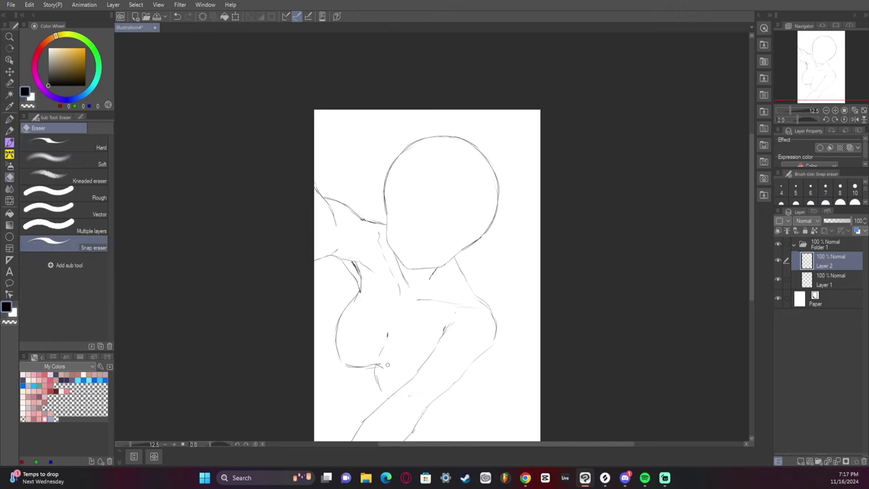
pyautogui.moveTo(381, 363); pyautogui.dragTo(381, 369)
pyautogui.moveTo(461, 375); pyautogui.dragTo(406, 439)
pyautogui.moveTo(463, 374)
pyautogui.mouseDown()
pyautogui.moveTo(484, 354)
pyautogui.moveTo(414, 440)
pyautogui.moveTo(442, 402)
pyautogui.mouseUp()
pyautogui.press('p')
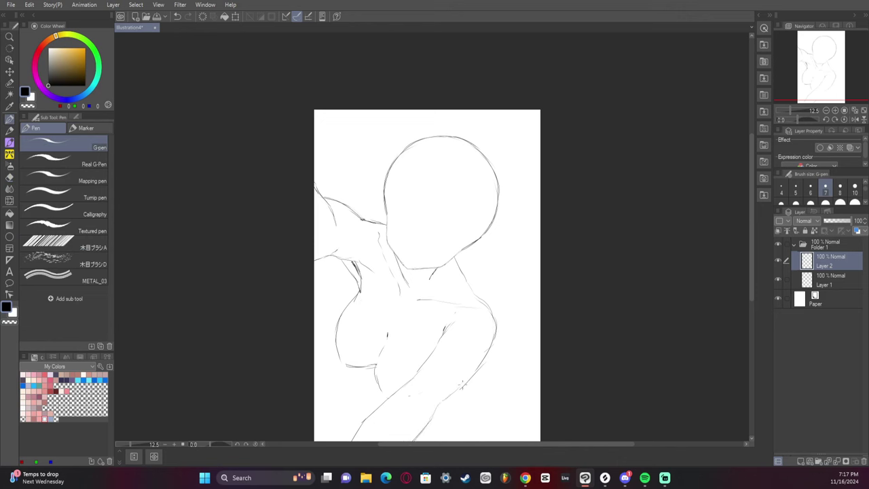
# Step: Strengthen the inner chest contour beside the lowered arm and sketch a back line behind the arm, erasing the stray line under the chest
pyautogui.moveTo(376, 357); pyautogui.dragTo(389, 401)
pyautogui.moveTo(475, 376); pyautogui.dragTo(465, 410)
pyautogui.hotkey('ctrl', 'z')
pyautogui.moveTo(470, 380)
pyautogui.mouseDown()
pyautogui.moveTo(463, 410)
pyautogui.moveTo(467, 385)
pyautogui.mouseUp()
pyautogui.moveTo(362, 369); pyautogui.dragTo(382, 402)
pyautogui.moveTo(354, 282)
pyautogui.mouseDown()
pyautogui.moveTo(356, 299)
pyautogui.moveTo(355, 285)
pyautogui.mouseUp()
pyautogui.moveTo(456, 413); pyautogui.dragTo(439, 429)
pyautogui.moveTo(459, 399); pyautogui.dragTo(448, 420)
pyautogui.press('e')
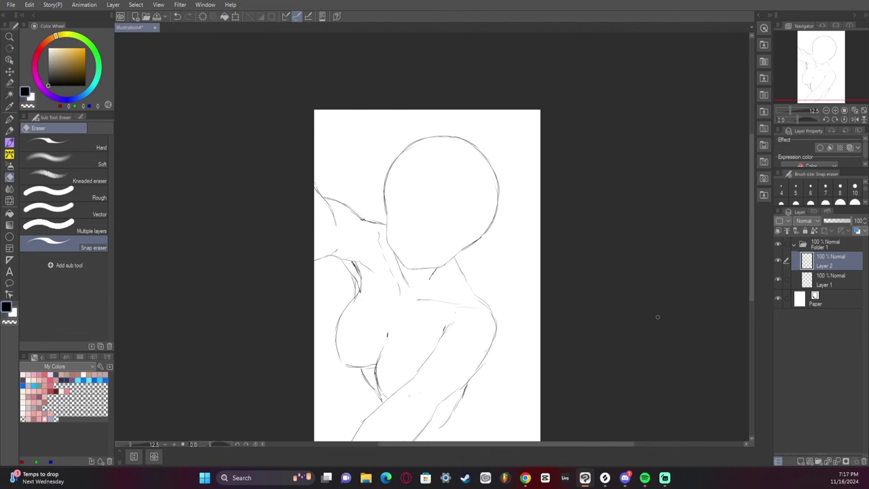
pyautogui.moveTo(366, 385); pyautogui.dragTo(364, 377)
# Step: On the mirrored canvas, liquify the chest contour outward and replace its underside with a lower curve
pyautogui.click(855, 119)
pyautogui.press('j')
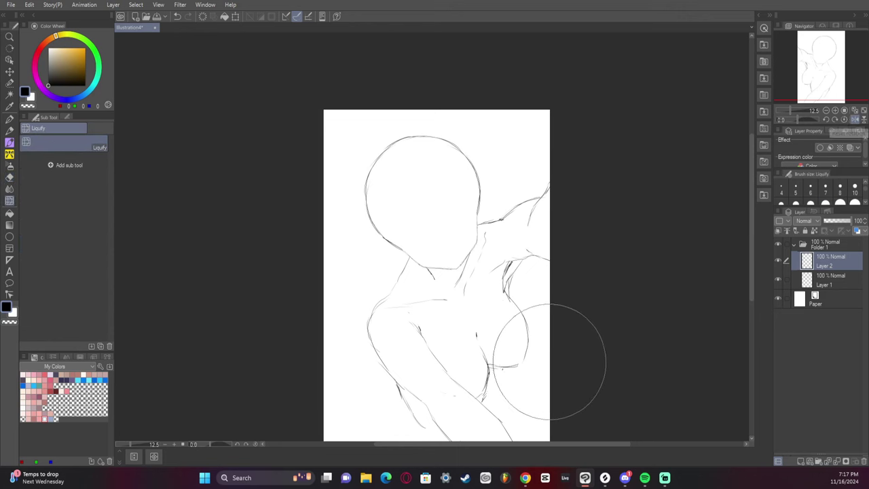
pyautogui.moveTo(542, 358); pyautogui.dragTo(550, 364)
pyautogui.press('e')
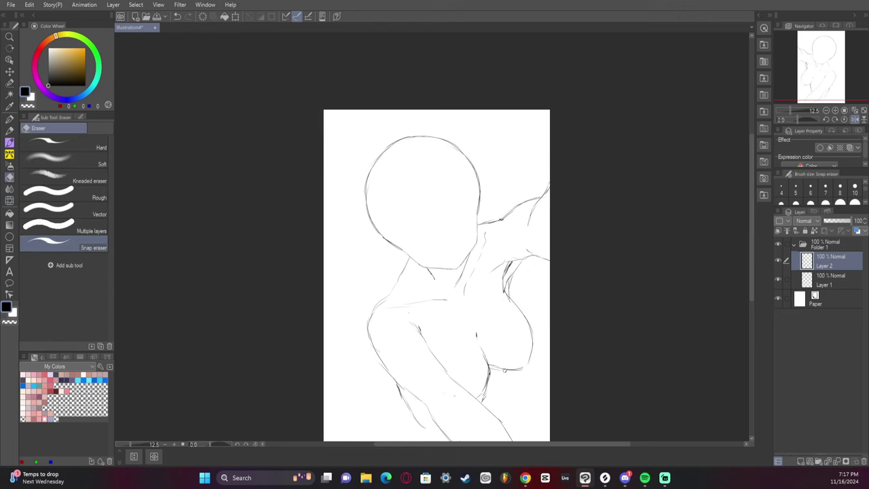
pyautogui.press('p')
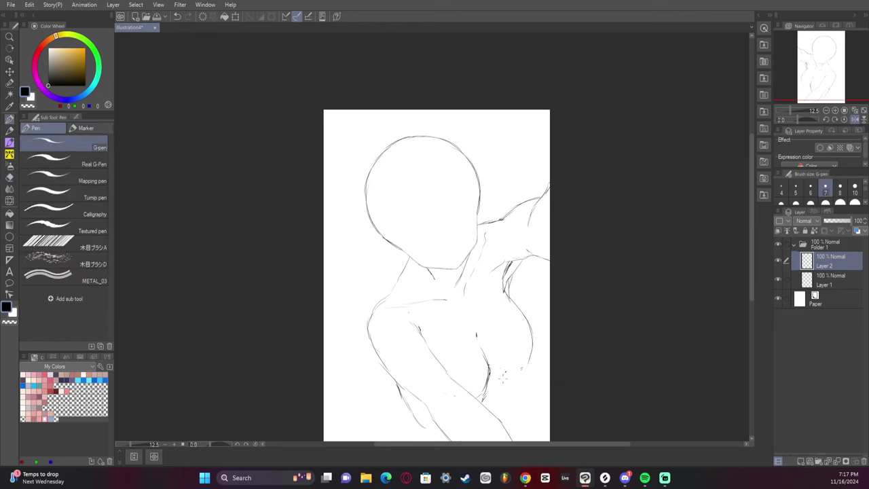
pyautogui.moveTo(491, 378)
pyautogui.mouseDown()
pyautogui.moveTo(529, 365)
pyautogui.moveTo(523, 375)
pyautogui.moveTo(531, 348)
pyautogui.mouseUp()
pyautogui.hotkey('ctrl', 'z')
pyautogui.hotkey('ctrl', 'z')
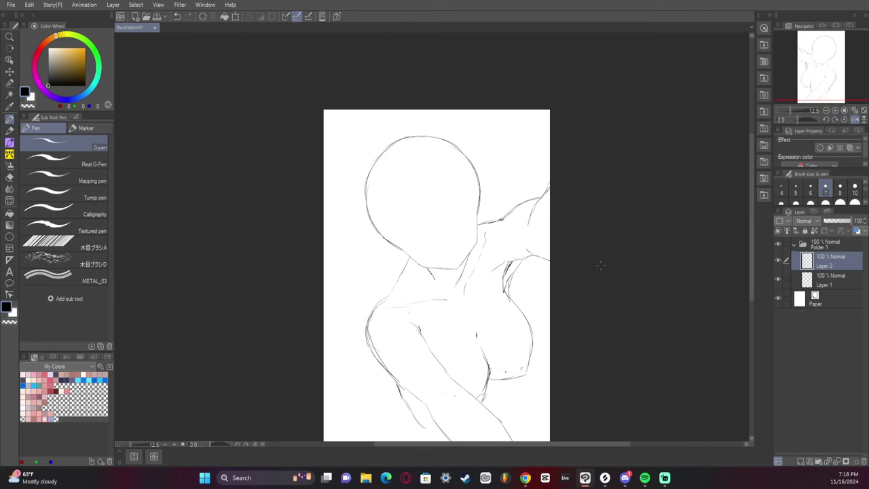
# Step: Erase the back line sketched behind the lowered arm
pyautogui.press('w')
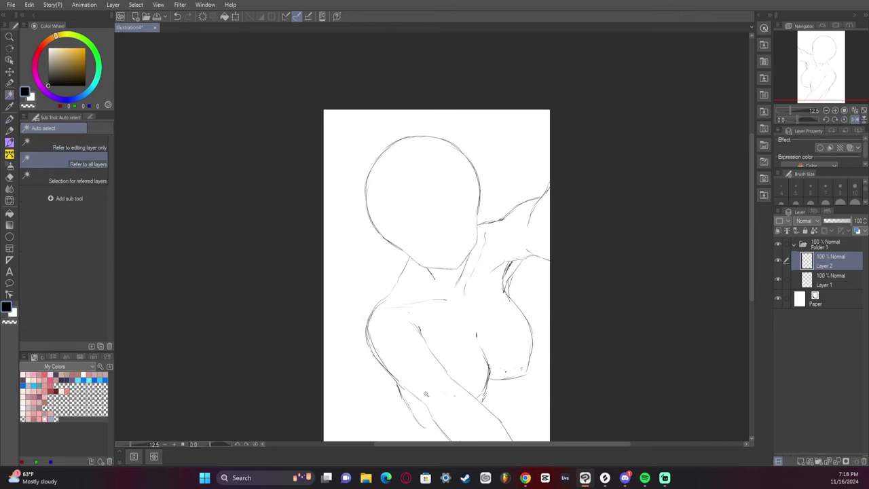
pyautogui.press('e')
pyautogui.moveTo(408, 406); pyautogui.dragTo(415, 421)
pyautogui.moveTo(398, 389)
pyautogui.mouseDown()
pyautogui.moveTo(408, 406)
pyautogui.moveTo(398, 387)
pyautogui.mouseUp()
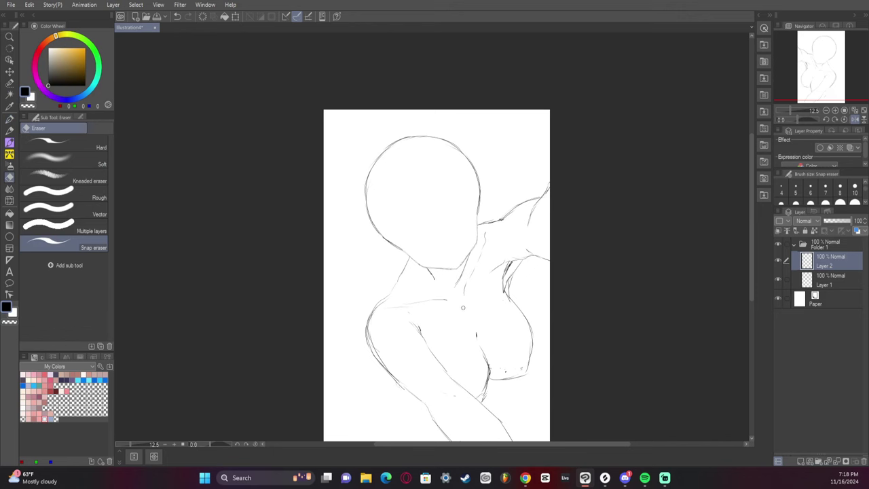
# Step: Sketch a new back line and a rounded hip curve behind the lowered arm, and return the canvas to its unmirrored view
pyautogui.press('p')
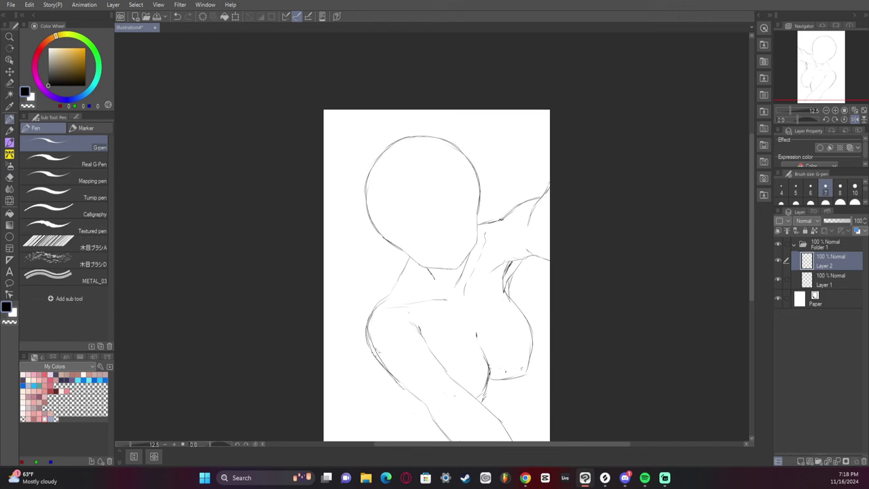
pyautogui.moveTo(375, 356); pyautogui.dragTo(413, 415)
pyautogui.hotkey('ctrl', 'z')
pyautogui.moveTo(386, 368); pyautogui.dragTo(348, 428)
pyautogui.hotkey('ctrl', 'z')
pyautogui.moveTo(386, 369)
pyautogui.mouseDown()
pyautogui.moveTo(359, 405)
pyautogui.moveTo(365, 442)
pyautogui.mouseUp()
pyautogui.click(855, 121)
# Step: Enlarge the head outline on Layer 1 slightly and sketch an arc across the canvas's upper-left corner for the raised arm
pyautogui.click(829, 278)
pyautogui.hotkey('ctrl', 't')
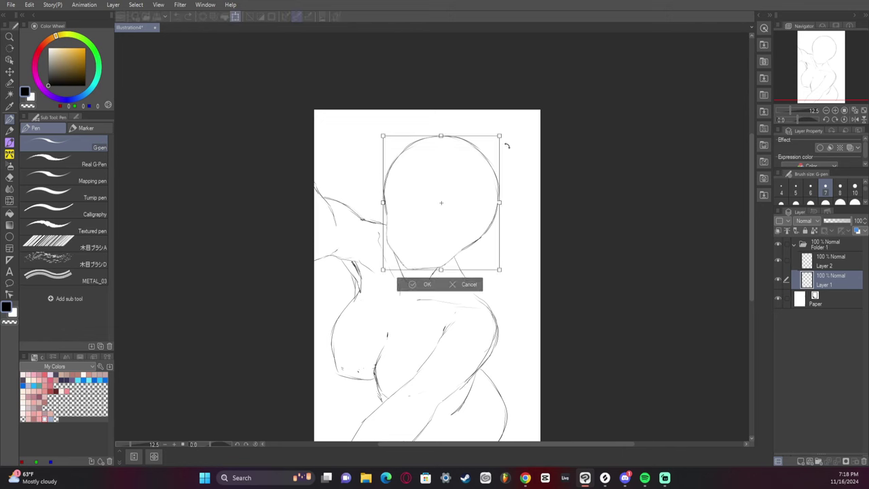
pyautogui.moveTo(507, 145); pyautogui.dragTo(510, 137)
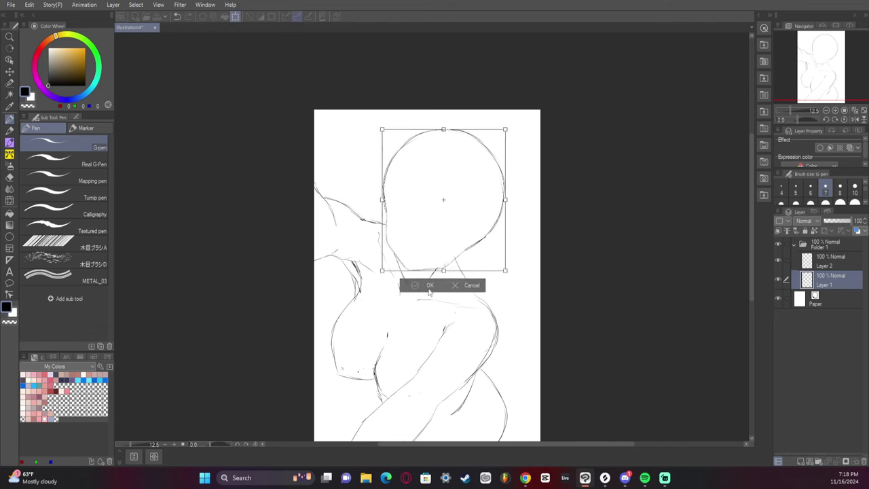
pyautogui.click(430, 288)
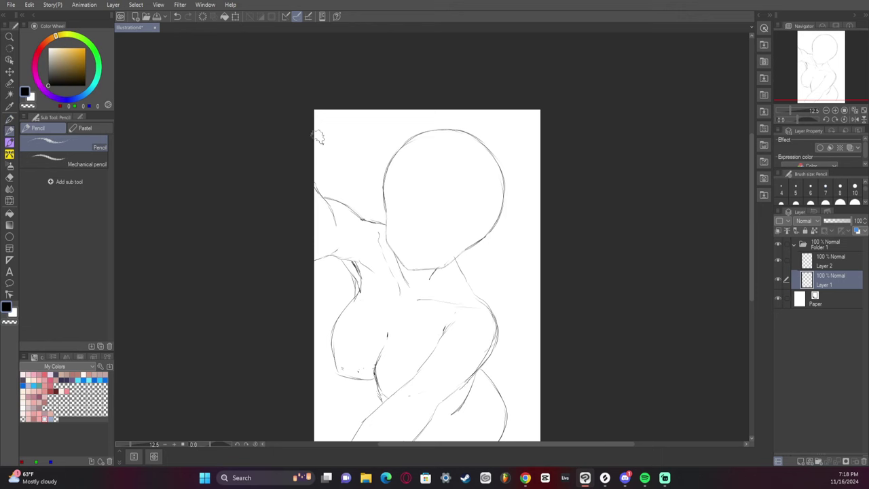
pyautogui.moveTo(316, 136); pyautogui.dragTo(343, 108)
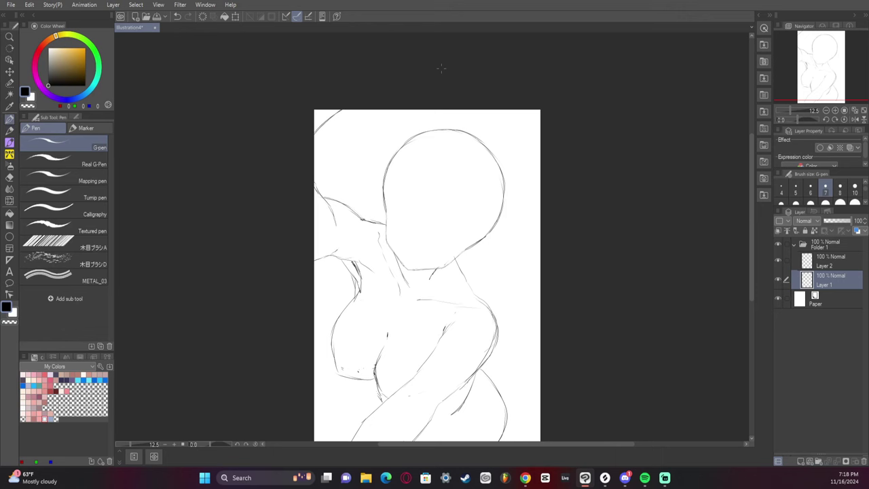
pyautogui.moveTo(308, 165)
pyautogui.mouseDown()
pyautogui.moveTo(367, 144)
pyautogui.moveTo(383, 151)
pyautogui.moveTo(315, 181)
pyautogui.moveTo(378, 155)
pyautogui.mouseUp()
pyautogui.click(858, 119)
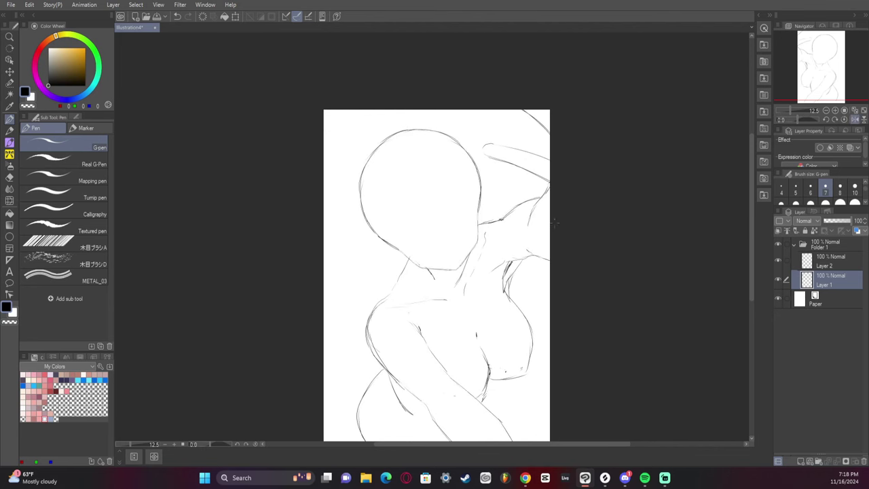
pyautogui.moveTo(546, 244)
pyautogui.mouseDown()
pyautogui.moveTo(537, 267)
pyautogui.moveTo(549, 275)
pyautogui.mouseUp()
pyautogui.hotkey('ctrl', 'z')
pyautogui.hotkey('ctrl', 'z')
pyautogui.hotkey('ctrl', 'z')
pyautogui.hotkey('ctrl', 'z')
pyautogui.hotkey('ctrl', 'z')
pyautogui.click(855, 120)
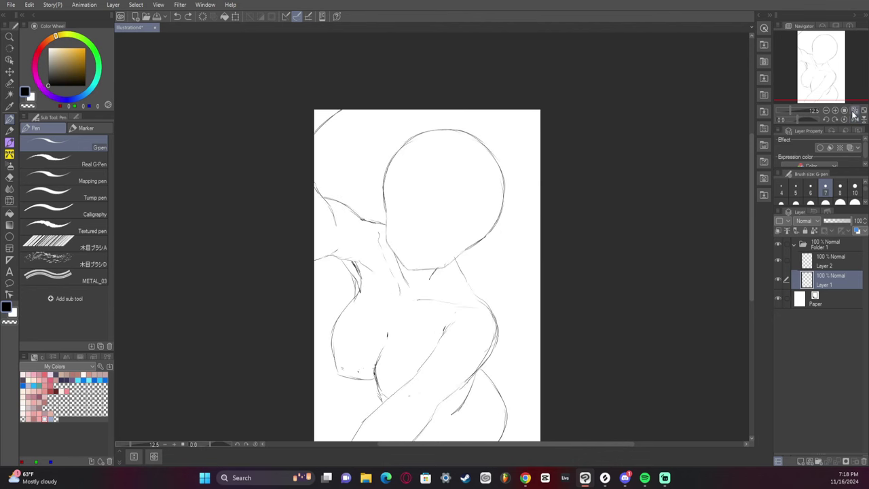
pyautogui.moveTo(303, 174)
pyautogui.mouseDown()
pyautogui.moveTo(383, 146)
pyautogui.moveTo(388, 155)
pyautogui.mouseUp()
pyautogui.moveTo(315, 194); pyautogui.dragTo(386, 152)
pyautogui.hotkey('ctrl', 'z')
pyautogui.hotkey('ctrl', 'z')
pyautogui.hotkey('ctrl', 'z')
pyautogui.moveTo(317, 153); pyautogui.dragTo(378, 121)
pyautogui.moveTo(317, 187)
pyautogui.mouseDown()
pyautogui.moveTo(319, 173)
pyautogui.moveTo(382, 126)
pyautogui.moveTo(352, 126)
pyautogui.moveTo(317, 156)
pyautogui.moveTo(315, 224)
pyautogui.moveTo(343, 277)
pyautogui.moveTo(335, 282)
pyautogui.moveTo(318, 263)
pyautogui.moveTo(325, 278)
pyautogui.mouseUp()
pyautogui.hotkey('ctrl', 'z')
pyautogui.hotkey('ctrl', 'z')
pyautogui.hotkey('ctrl', 'z')
pyautogui.hotkey('ctrl', 'z')
pyautogui.hotkey('ctrl', 'z')
pyautogui.hotkey('ctrl', 'z')
pyautogui.hotkey('ctrl', 'z')
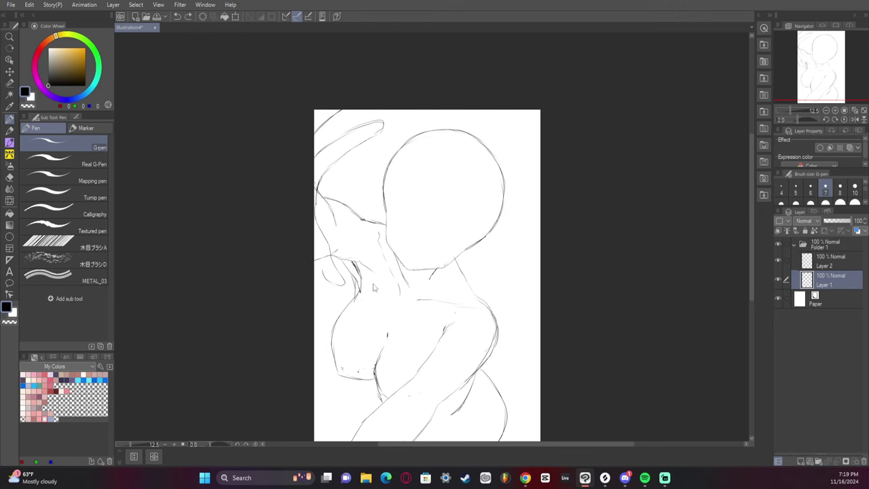
pyautogui.hotkey('ctrl', 'z')
pyautogui.hotkey('ctrl', 'z')
pyautogui.hotkey('ctrl', 'z')
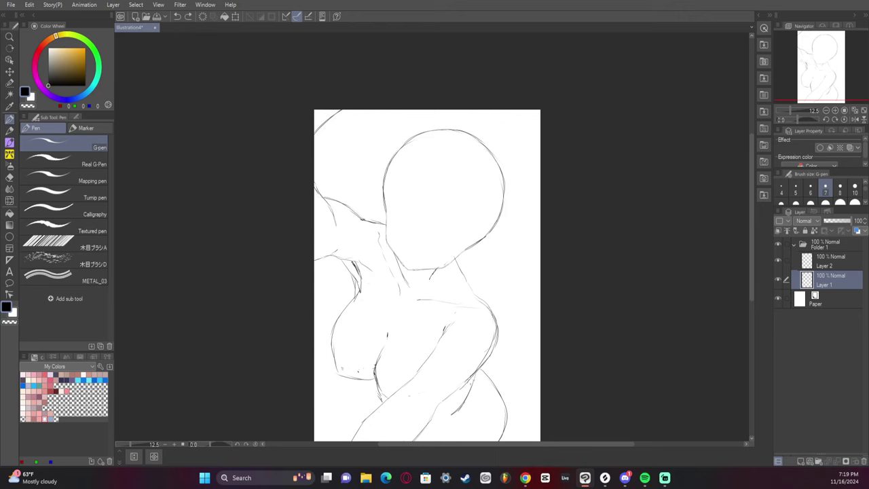
# Step: Sketch the waist crease behind the lowered arm and the ribcage line under the chest, and erase the arm's doubled outer line
pyautogui.moveTo(479, 371)
pyautogui.mouseDown()
pyautogui.moveTo(472, 388)
pyautogui.moveTo(451, 396)
pyautogui.moveTo(465, 392)
pyautogui.mouseUp()
pyautogui.moveTo(357, 379); pyautogui.dragTo(380, 401)
pyautogui.press('e')
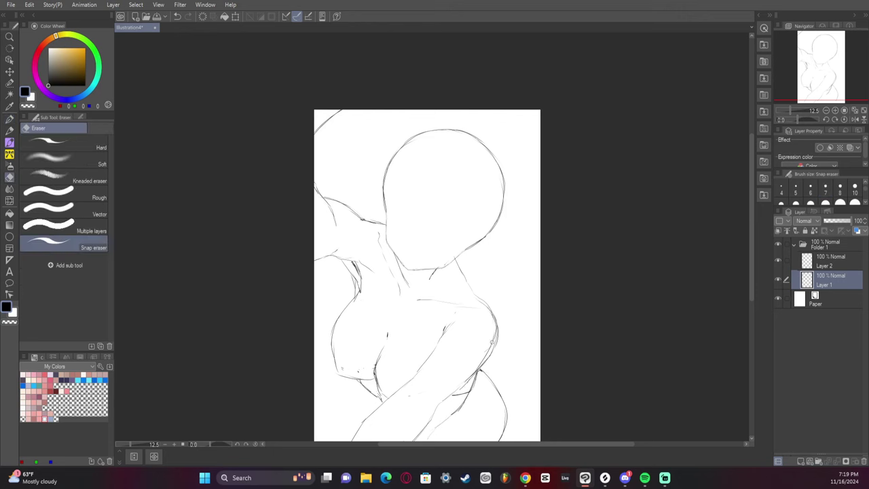
pyautogui.click(827, 265)
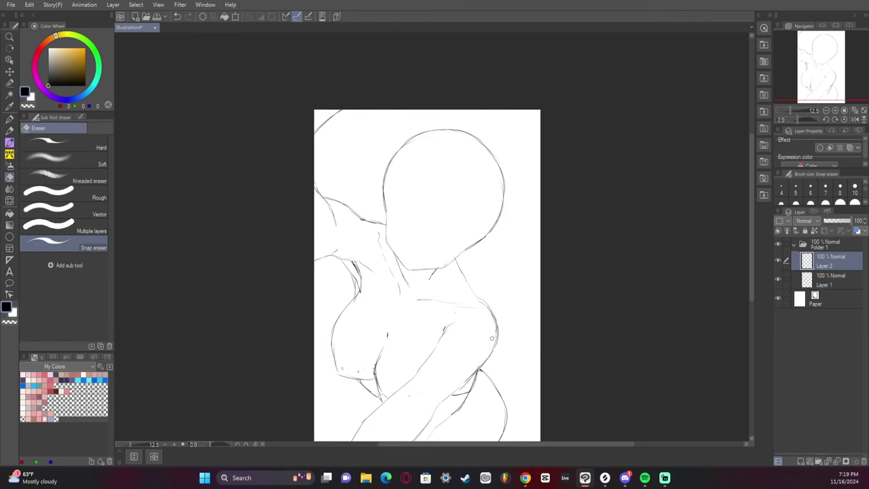
# Step: Select the head on Layer 1 with the Selection pen and scale it up slightly
pyautogui.click(832, 287)
pyautogui.press('m')
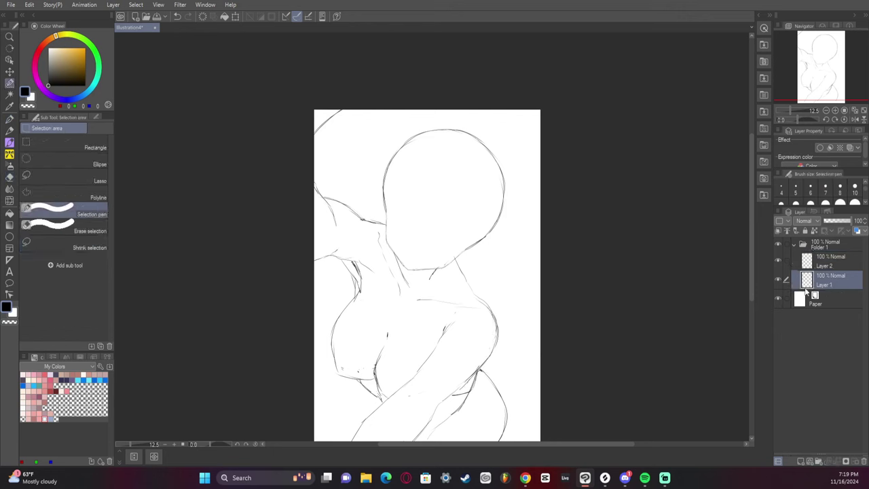
pyautogui.moveTo(407, 156)
pyautogui.mouseDown()
pyautogui.moveTo(466, 204)
pyautogui.moveTo(454, 101)
pyautogui.moveTo(492, 95)
pyautogui.mouseUp()
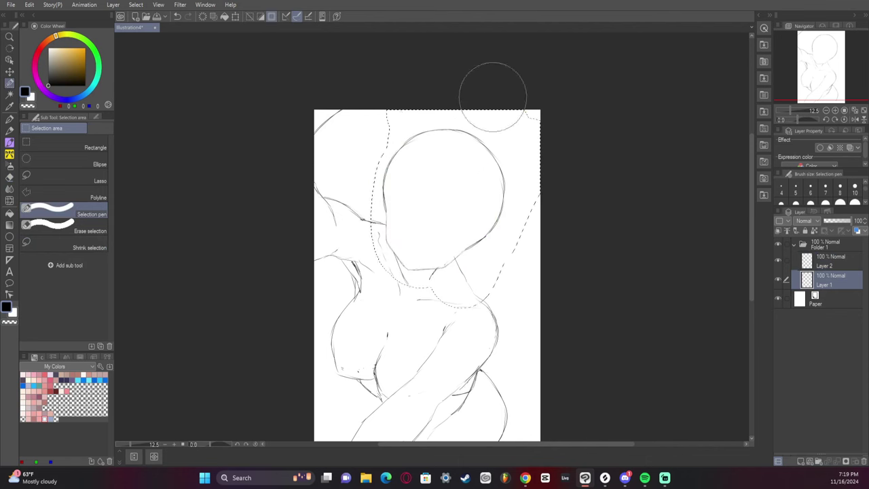
pyautogui.hotkey('ctrl', 't')
pyautogui.moveTo(541, 108); pyautogui.dragTo(547, 103)
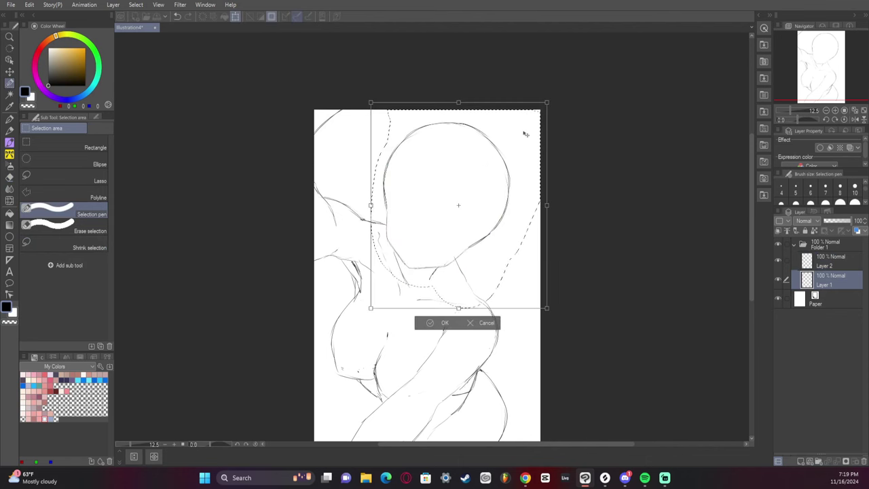
pyautogui.click(442, 322)
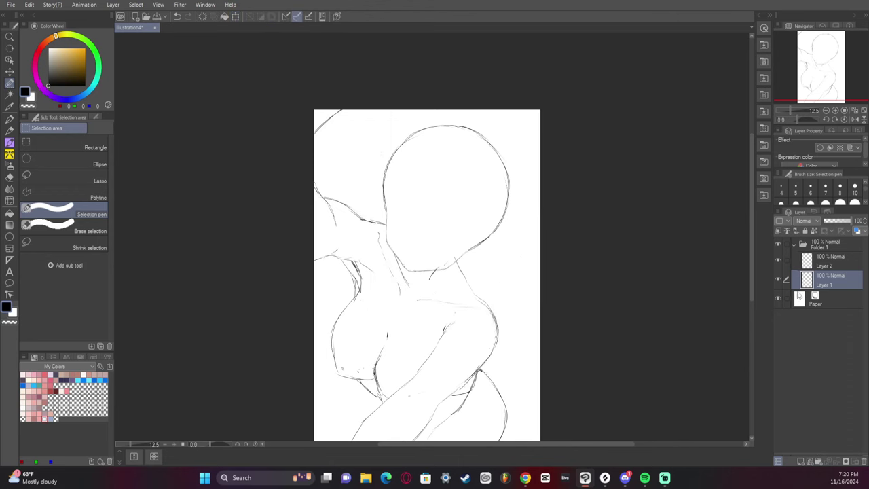
# Step: Trim the neck line overlapping the jaw on Layer 2 and redraw the short line under the chin at a shallower slant
pyautogui.press('e')
pyautogui.click(826, 260)
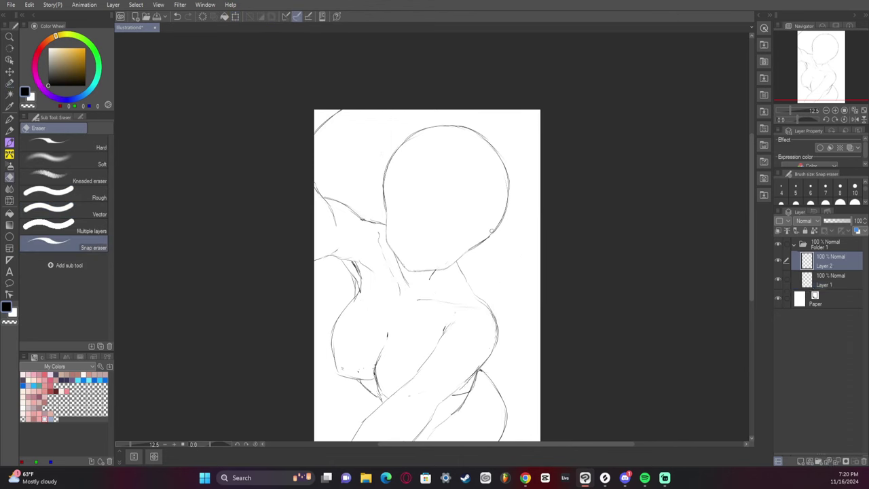
pyautogui.press('p')
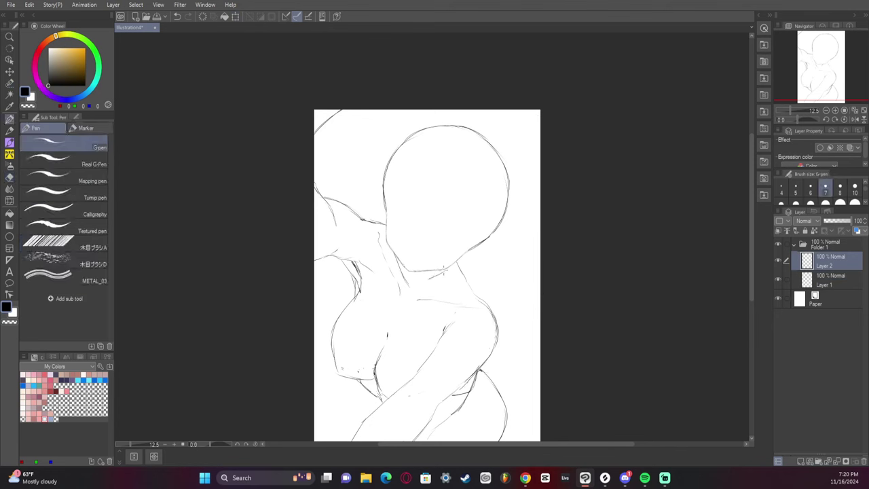
pyautogui.moveTo(445, 269); pyautogui.dragTo(429, 278)
# Step: On the mirrored canvas, redraw the raised arm's shoulder line flatter where it meets the jaw, erase stray marks, and unmirror the canvas
pyautogui.click(854, 119)
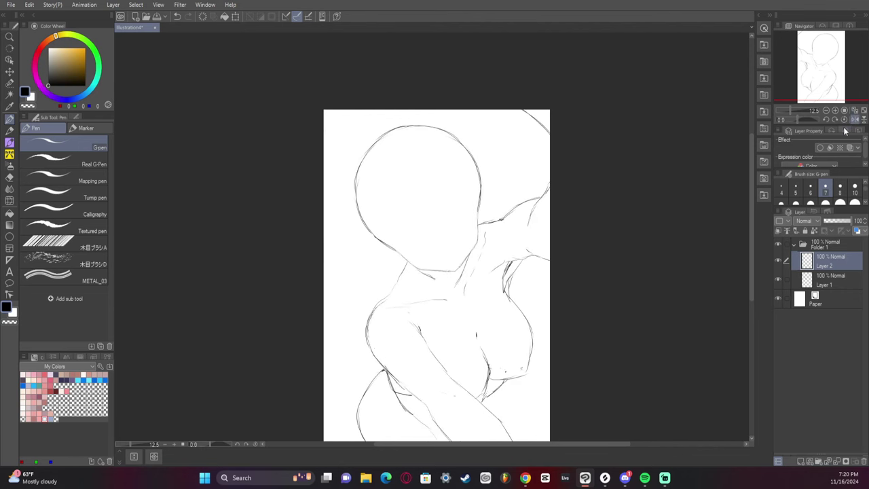
pyautogui.moveTo(478, 218); pyautogui.dragTo(502, 219)
pyautogui.hotkey('ctrl', 'z')
pyautogui.hotkey('ctrl', 'z')
pyautogui.press('e')
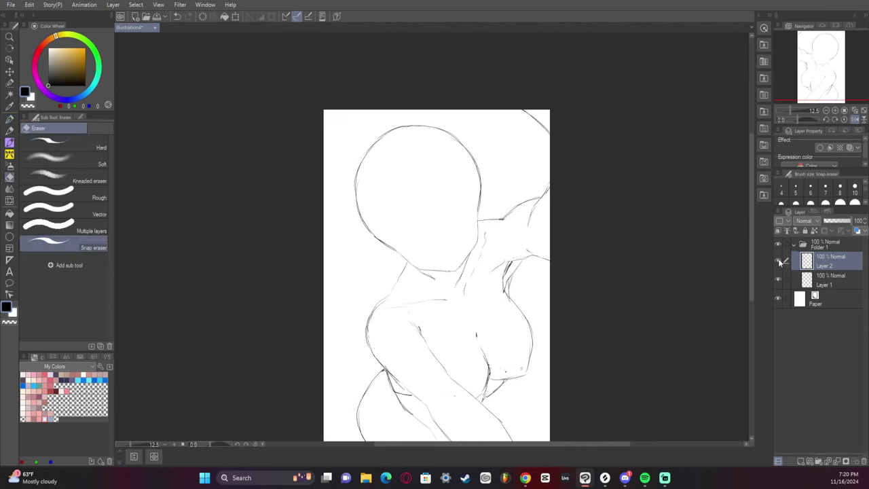
pyautogui.click(854, 121)
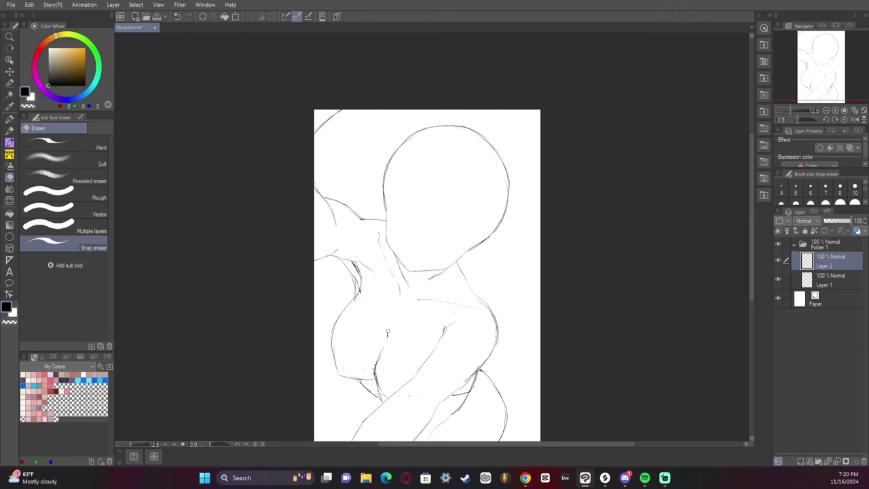
# Step: Select the head on Layer 1 with the Selection pen and scale it down slightly from its top edge
pyautogui.click(830, 280)
pyautogui.press('m')
pyautogui.moveTo(438, 189)
pyautogui.mouseDown()
pyautogui.moveTo(394, 161)
pyautogui.moveTo(469, 285)
pyautogui.moveTo(519, 102)
pyautogui.mouseUp()
pyautogui.hotkey('ctrl', 't')
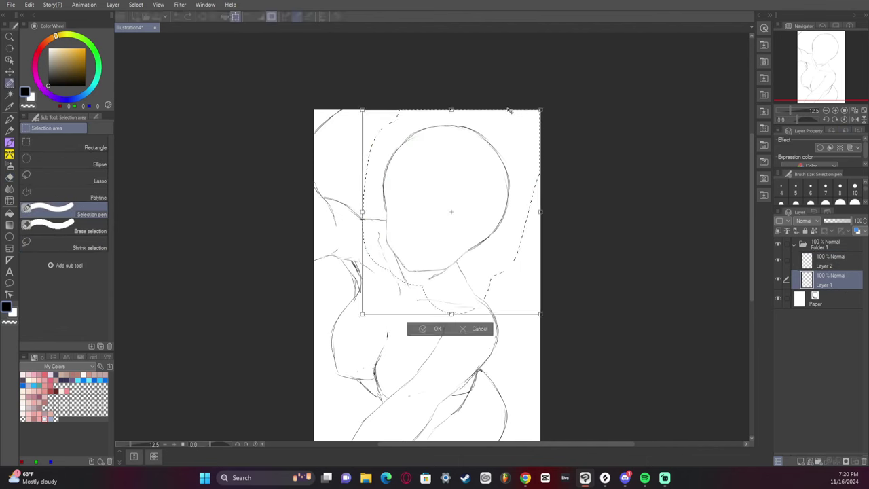
pyautogui.moveTo(451, 108); pyautogui.dragTo(450, 114)
pyautogui.click(435, 336)
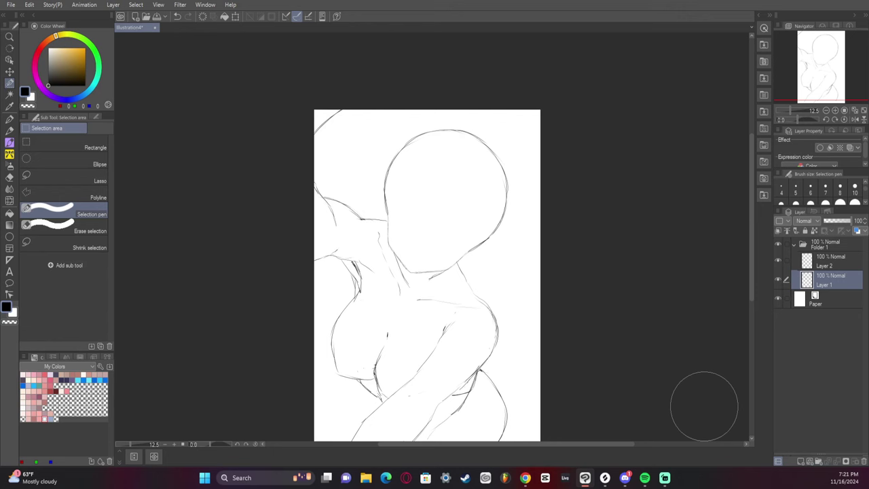
pyautogui.press('p')
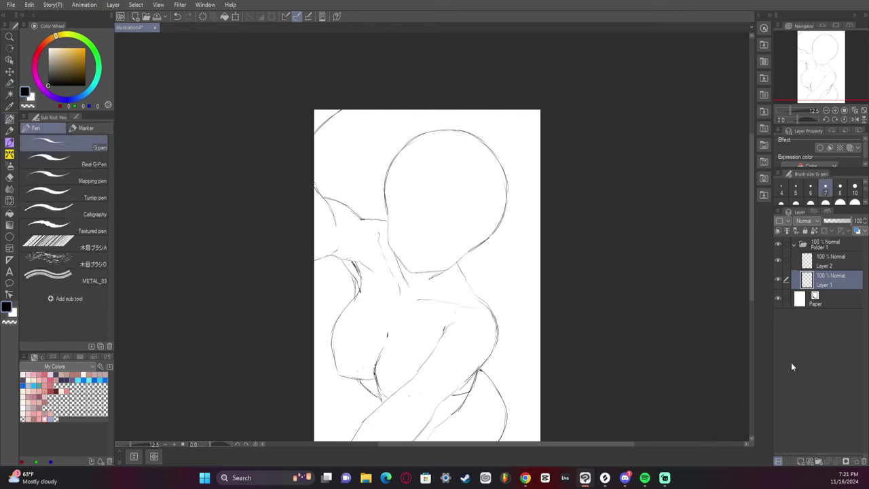
# Step: Add a new layer above Layer 1 and draw a slanted centre guideline running up the face from the chin
pyautogui.click(802, 461)
pyautogui.moveTo(409, 258)
pyautogui.mouseDown()
pyautogui.moveTo(409, 233)
pyautogui.moveTo(423, 235)
pyautogui.mouseUp()
pyautogui.hotkey('ctrl', 'z')
pyautogui.moveTo(438, 201); pyautogui.dragTo(460, 158)
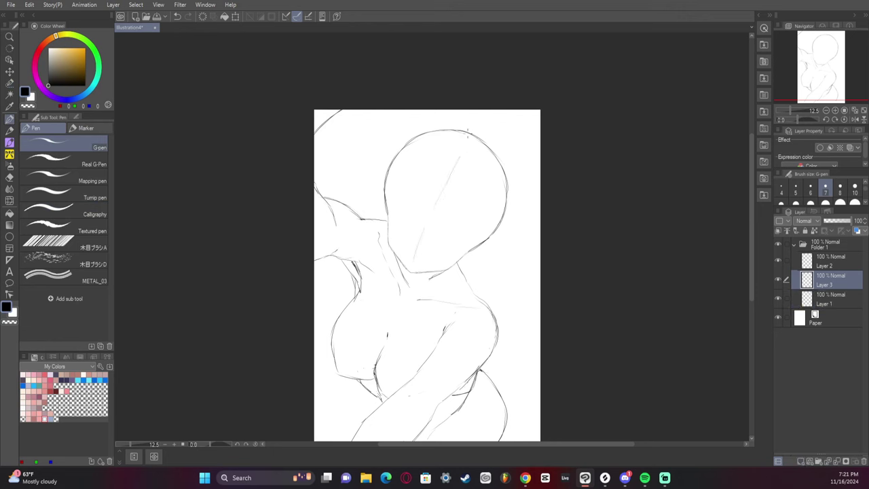
# Step: Draw a curved eye-level guideline across the face and curved side-plane guides along both edges of the head
pyautogui.moveTo(798, 119); pyautogui.dragTo(791, 120)
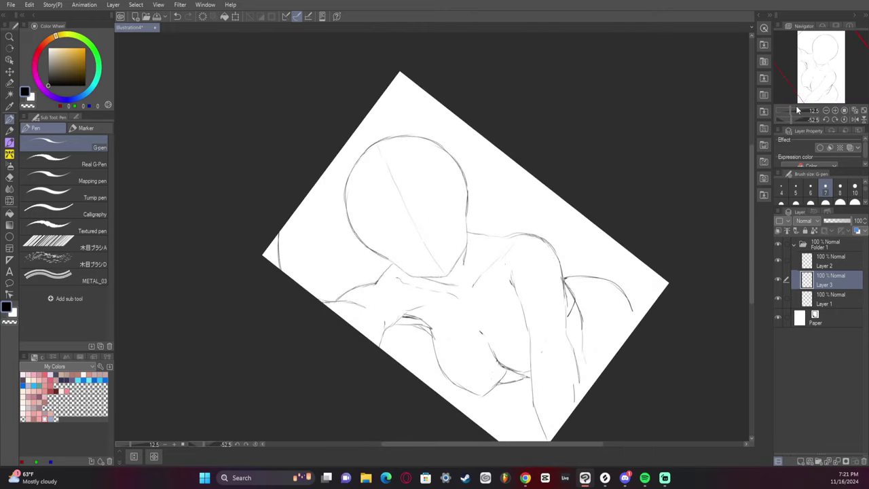
pyautogui.moveTo(394, 255); pyautogui.dragTo(415, 234)
pyautogui.moveTo(462, 216); pyautogui.dragTo(419, 230)
pyautogui.click(844, 119)
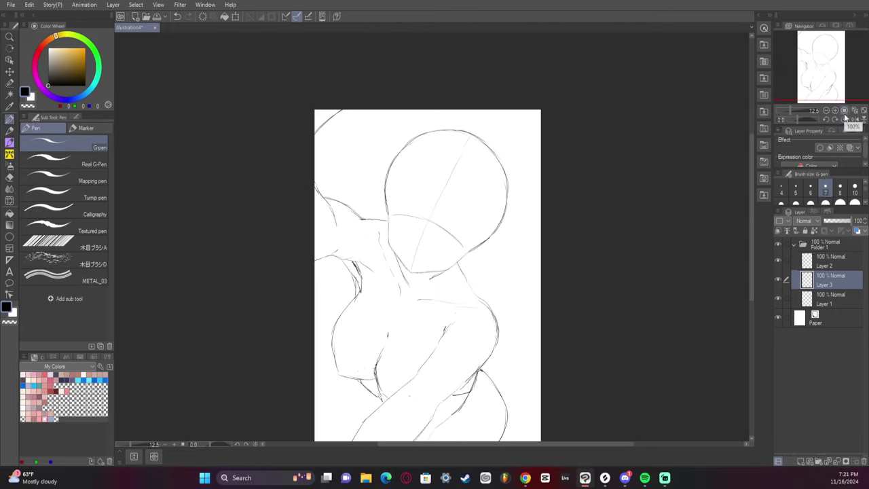
pyautogui.moveTo(474, 235); pyautogui.dragTo(502, 216)
pyautogui.moveTo(394, 206); pyautogui.dragTo(392, 185)
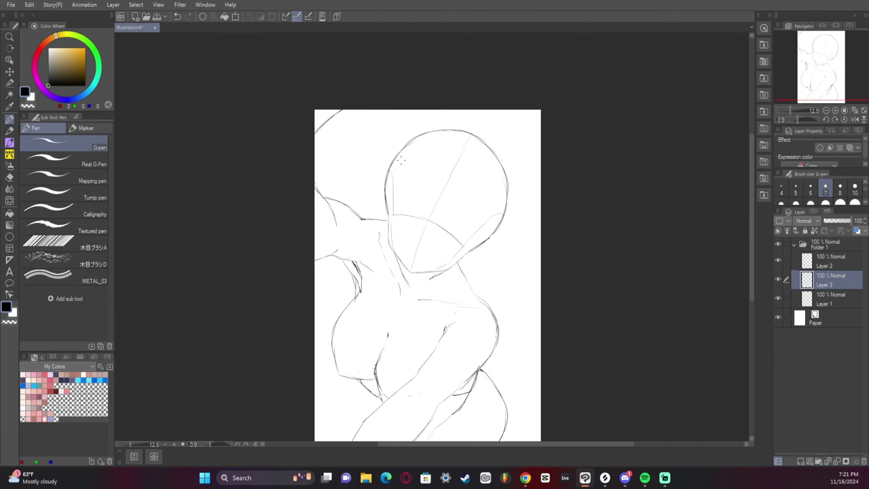
# Step: On another new layer, sketch the upper lash arc above the eye guideline and shift it slightly toward the face's centre line
pyautogui.click(802, 462)
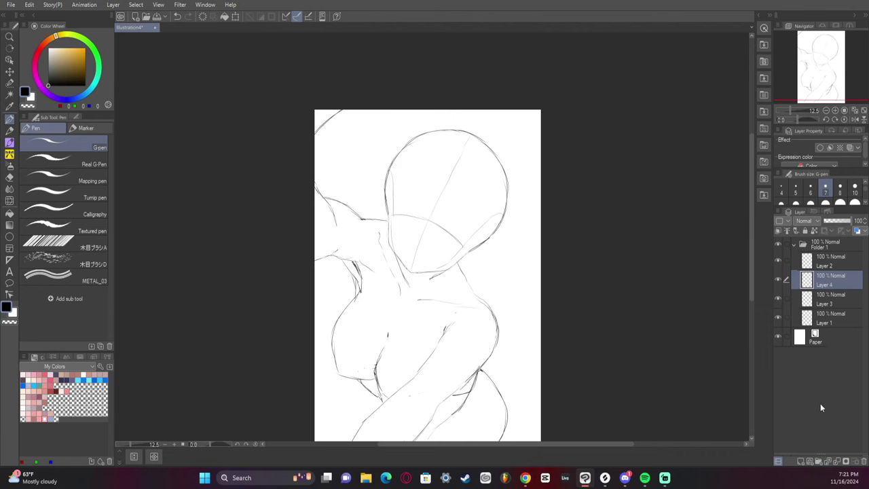
pyautogui.click(840, 111)
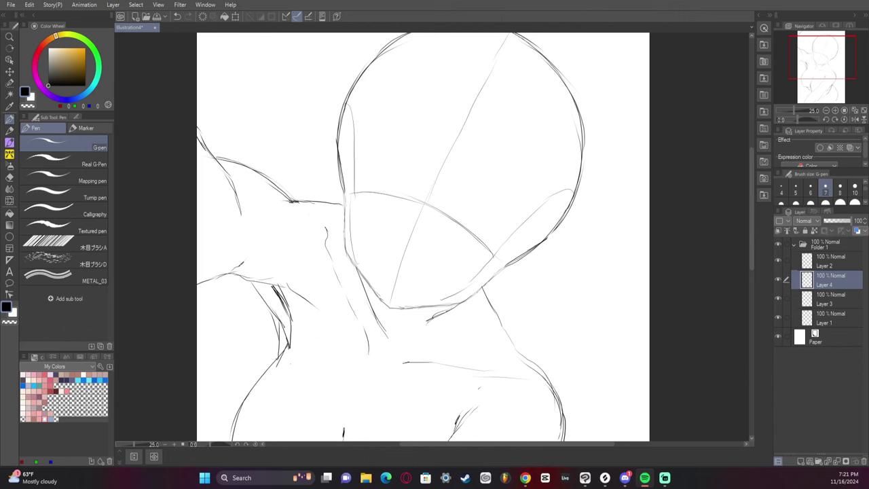
pyautogui.click(801, 119)
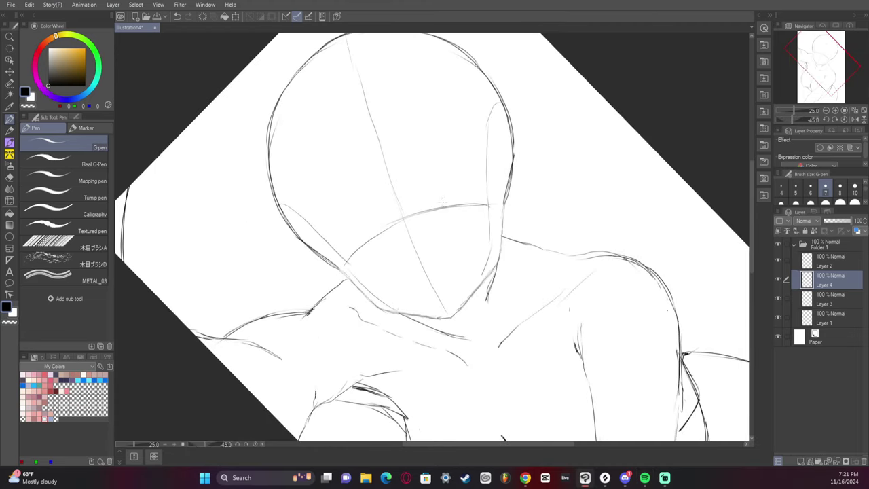
pyautogui.moveTo(442, 207)
pyautogui.mouseDown()
pyautogui.moveTo(468, 176)
pyautogui.moveTo(488, 184)
pyautogui.moveTo(457, 189)
pyautogui.moveTo(471, 178)
pyautogui.moveTo(502, 192)
pyautogui.moveTo(499, 201)
pyautogui.moveTo(493, 183)
pyautogui.moveTo(504, 192)
pyautogui.moveTo(494, 201)
pyautogui.moveTo(498, 194)
pyautogui.moveTo(441, 207)
pyautogui.mouseUp()
pyautogui.hotkey('ctrl', 'z')
pyautogui.hotkey('ctrl', 'z')
pyautogui.moveTo(441, 206)
pyautogui.mouseDown()
pyautogui.moveTo(462, 182)
pyautogui.moveTo(479, 181)
pyautogui.mouseUp()
pyautogui.hotkey('ctrl', 'z')
pyautogui.hotkey('ctrl', 't')
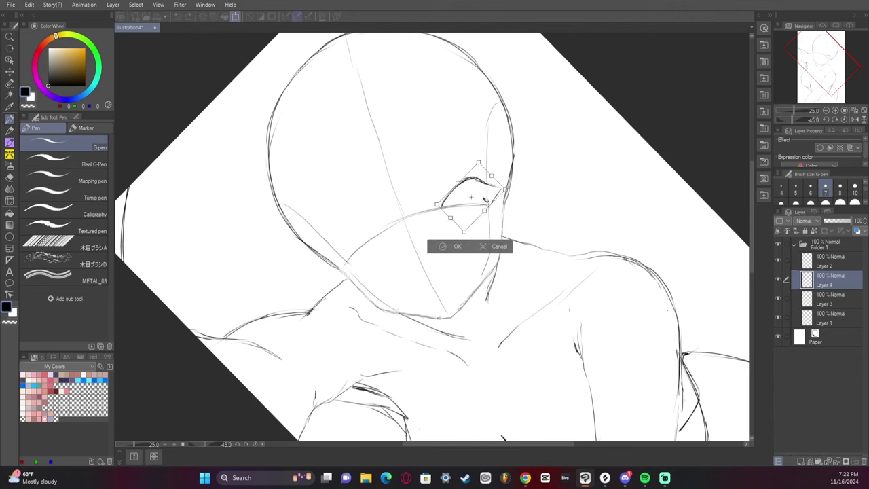
pyautogui.click(451, 247)
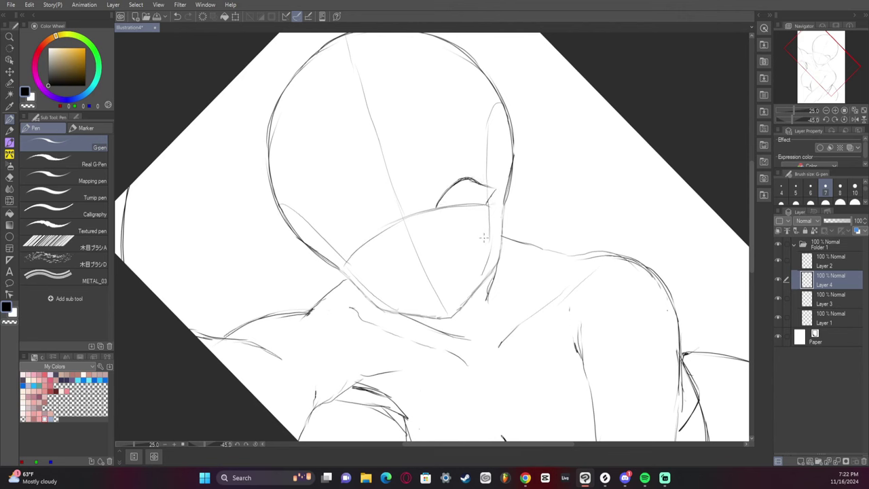
# Step: Thicken the upper lash arc with extra strokes, outline its inner edge, and sketch a short lower lid line
pyautogui.moveTo(453, 220)
pyautogui.mouseDown()
pyautogui.moveTo(478, 214)
pyautogui.moveTo(443, 212)
pyautogui.moveTo(452, 182)
pyautogui.mouseUp()
pyautogui.hotkey('ctrl', 'z')
pyautogui.moveTo(432, 210); pyautogui.dragTo(450, 184)
pyautogui.moveTo(442, 191)
pyautogui.mouseDown()
pyautogui.moveTo(463, 180)
pyautogui.moveTo(433, 215)
pyautogui.moveTo(454, 186)
pyautogui.moveTo(489, 192)
pyautogui.mouseUp()
pyautogui.hotkey('ctrl', 'z')
pyautogui.hotkey('ctrl', 'z')
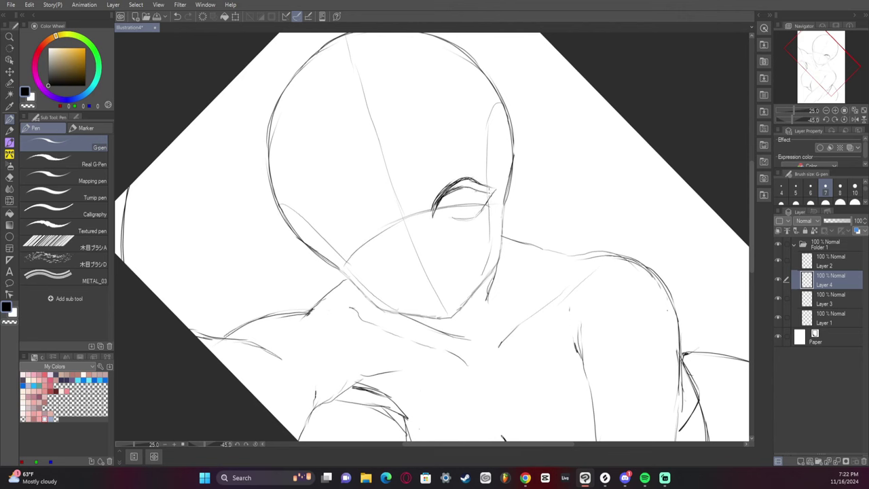
# Step: Try to fill the upper lash shape with black using the Fill tool set to refer to other layers
pyautogui.press('g')
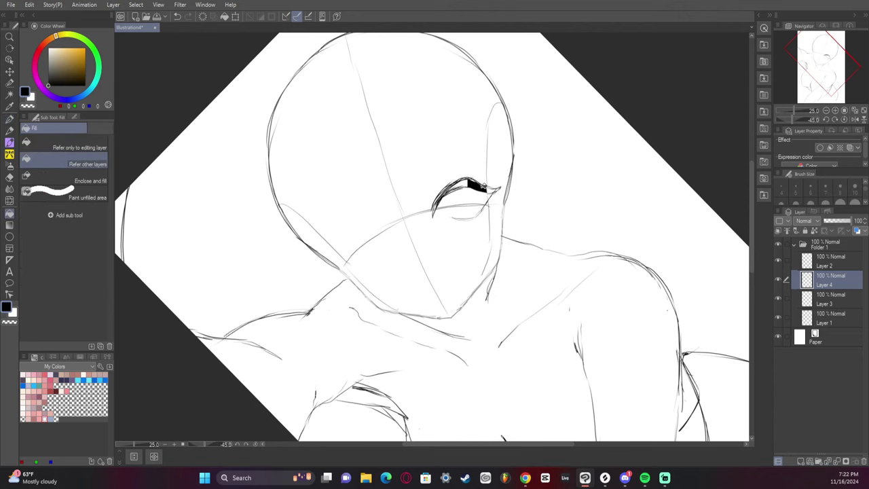
pyautogui.click(493, 188)
pyautogui.click(462, 183)
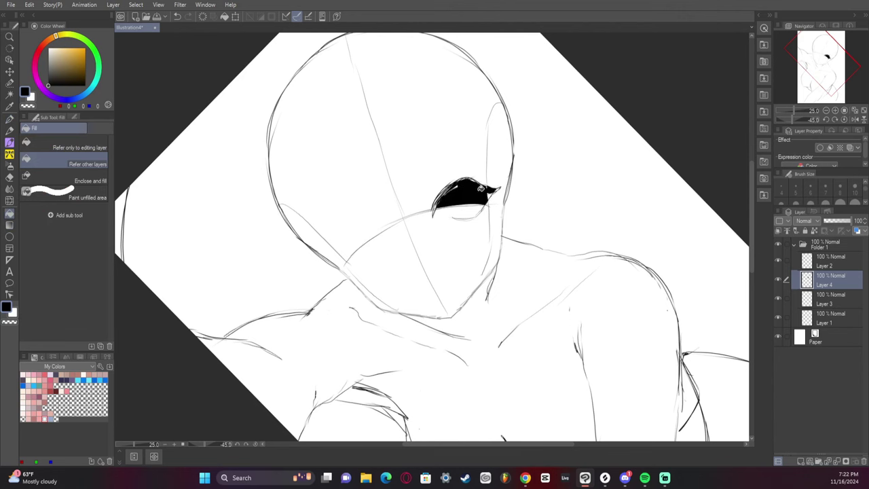
pyautogui.press('c')
pyautogui.click(466, 193)
pyautogui.hotkey('ctrl', 'z')
pyautogui.hotkey('ctrl', 'z')
pyautogui.hotkey('ctrl', 'z')
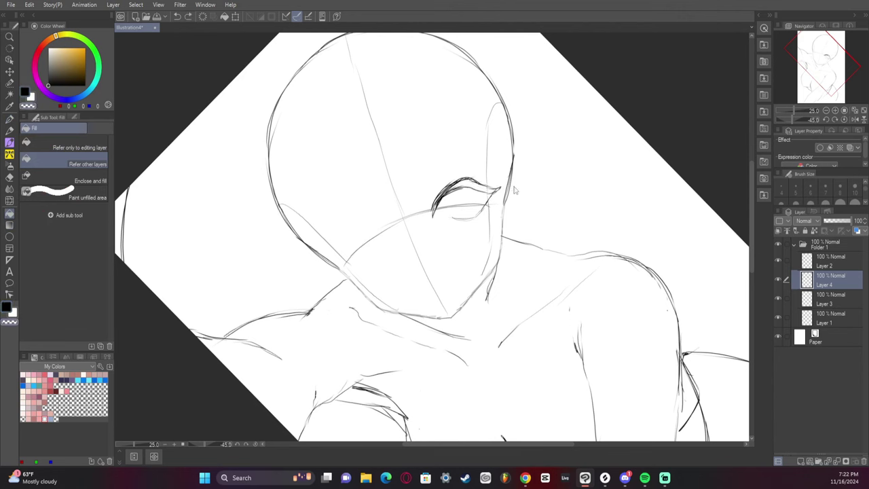
# Step: Try filling the outer part of the upper lash again while switching drawing colours
pyautogui.click(496, 185)
pyautogui.press('x')
pyautogui.press('c')
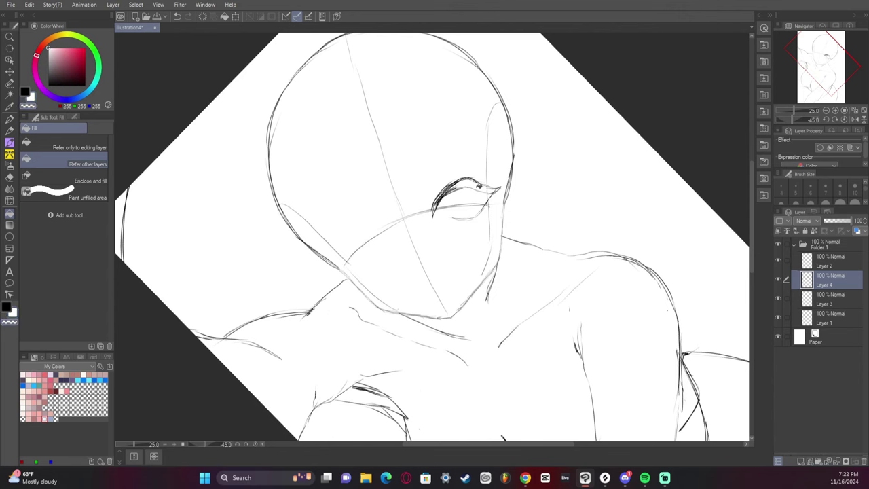
pyautogui.click(497, 189)
pyautogui.hotkey('ctrl', 'z')
pyautogui.click(487, 186)
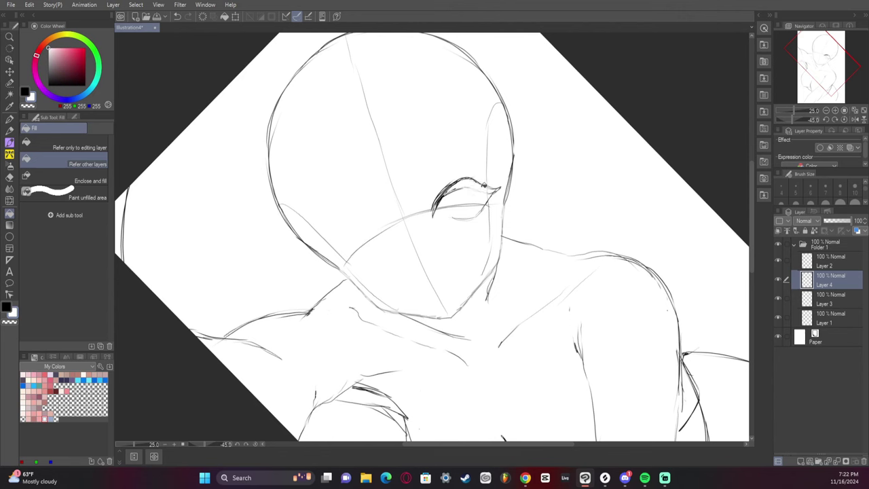
pyautogui.hotkey('ctrl', 'z')
pyautogui.click(483, 186)
pyautogui.hotkey('ctrl', 'z')
# Step: Fill the upper lash with black and extend its inner end with the G-pen
pyautogui.press('x')
pyautogui.click(492, 188)
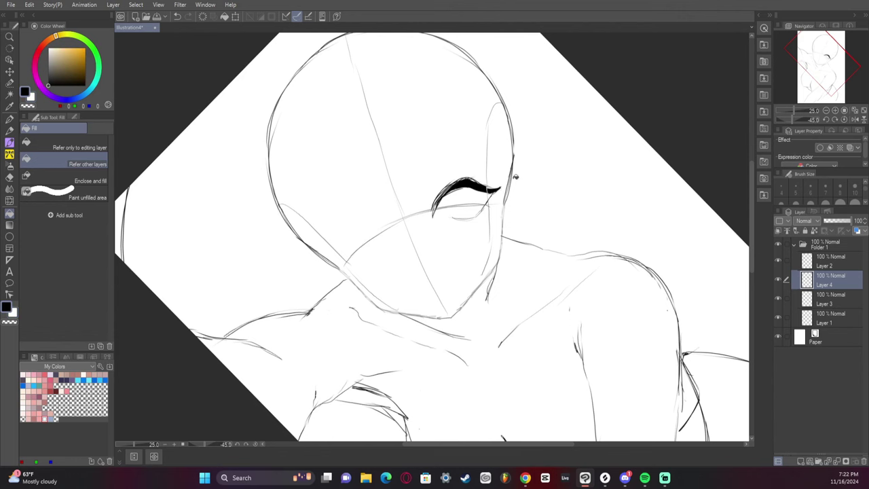
pyautogui.press('p')
pyautogui.moveTo(433, 217)
pyautogui.mouseDown()
pyautogui.moveTo(454, 189)
pyautogui.moveTo(431, 218)
pyautogui.moveTo(483, 211)
pyautogui.moveTo(496, 193)
pyautogui.moveTo(480, 216)
pyautogui.moveTo(482, 204)
pyautogui.moveTo(459, 219)
pyautogui.mouseUp()
pyautogui.hotkey('ctrl', 'z')
# Step: Fill the eye's outer corner and the lower lash line with black
pyautogui.press('g')
pyautogui.press('g')
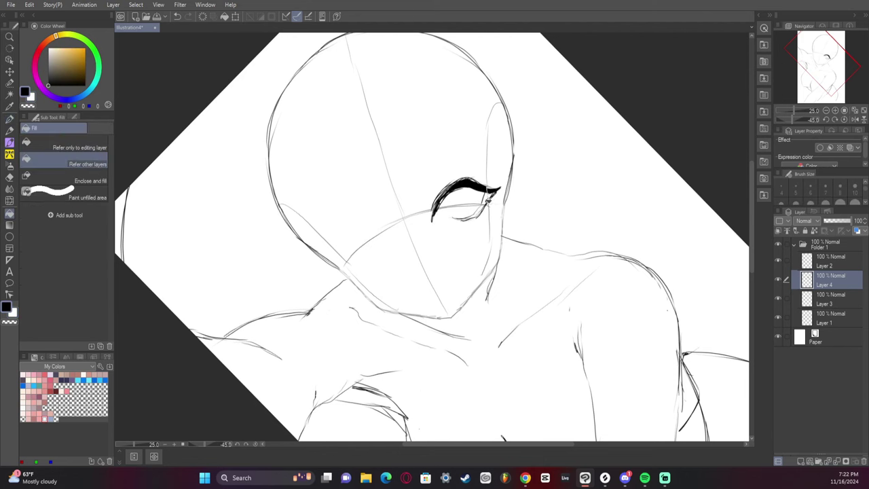
pyautogui.click(487, 197)
pyautogui.click(481, 208)
pyautogui.click(476, 214)
pyautogui.moveTo(484, 206); pyautogui.dragTo(456, 220)
# Step: Mirror the canvas and reshape the lower lash slightly using Liquify with a smaller brush
pyautogui.press('p')
pyautogui.click(854, 121)
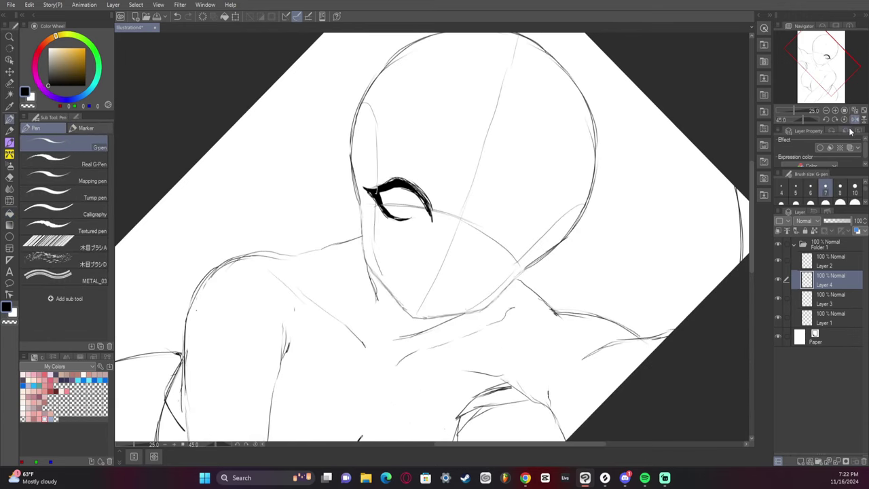
pyautogui.press('j')
pyautogui.press('[')
pyautogui.press('[')
pyautogui.press('[')
pyautogui.press('[')
pyautogui.press('[')
pyautogui.press('[')
pyautogui.press('[')
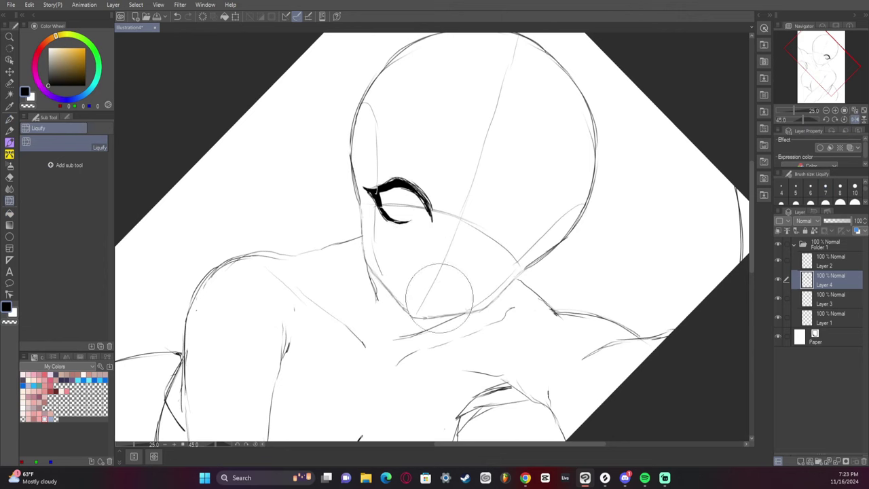
# Step: Add pointed lash spikes at the eye's outer corner and lower lash, returning the canvas to its unmirrored view
pyautogui.press('p')
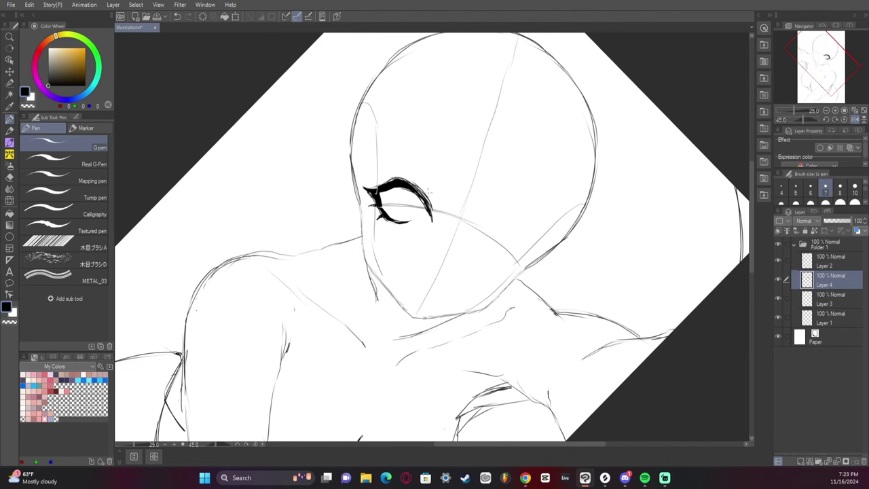
pyautogui.click(855, 119)
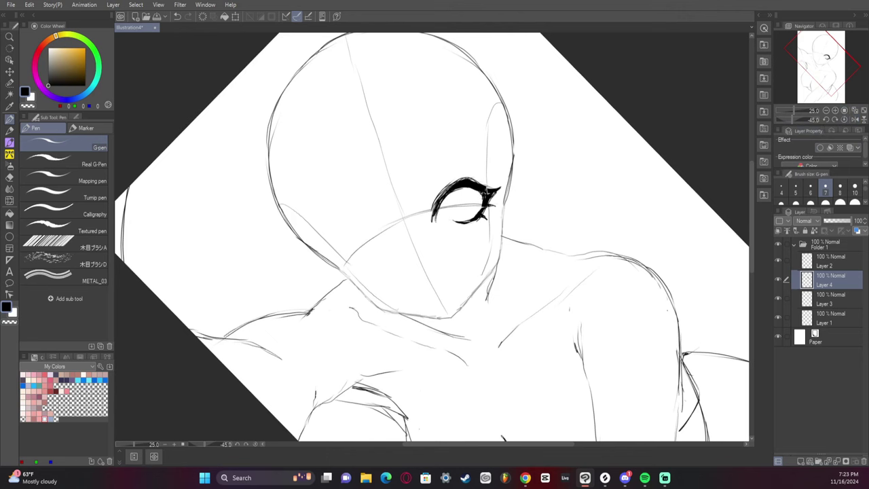
pyautogui.moveTo(493, 189); pyautogui.dragTo(484, 196)
pyautogui.moveTo(472, 223)
pyautogui.mouseDown()
pyautogui.moveTo(448, 225)
pyautogui.moveTo(478, 216)
pyautogui.mouseUp()
# Step: Draw the round iris beneath the upper lash and mark the pupil at its centre
pyautogui.moveTo(446, 202)
pyautogui.mouseDown()
pyautogui.moveTo(447, 219)
pyautogui.moveTo(443, 207)
pyautogui.moveTo(451, 220)
pyautogui.moveTo(473, 217)
pyautogui.mouseUp()
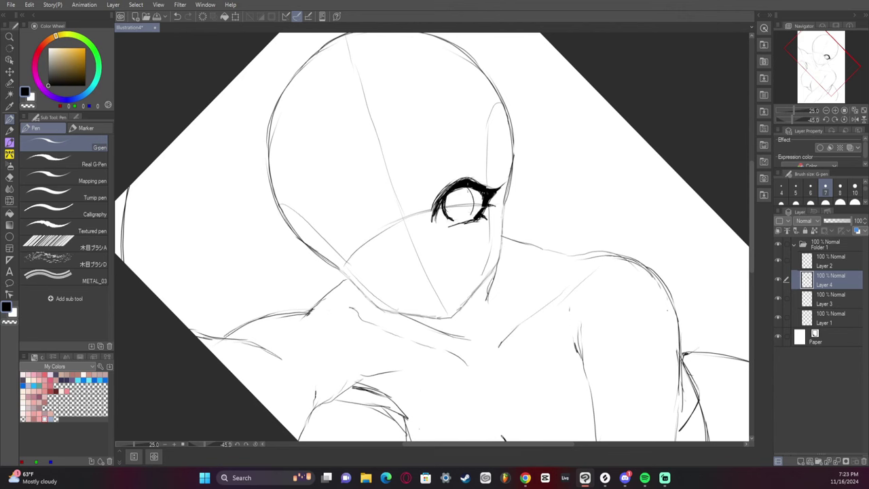
pyautogui.moveTo(468, 187)
pyautogui.mouseDown()
pyautogui.moveTo(473, 212)
pyautogui.moveTo(475, 204)
pyautogui.moveTo(464, 222)
pyautogui.mouseUp()
pyautogui.click(845, 120)
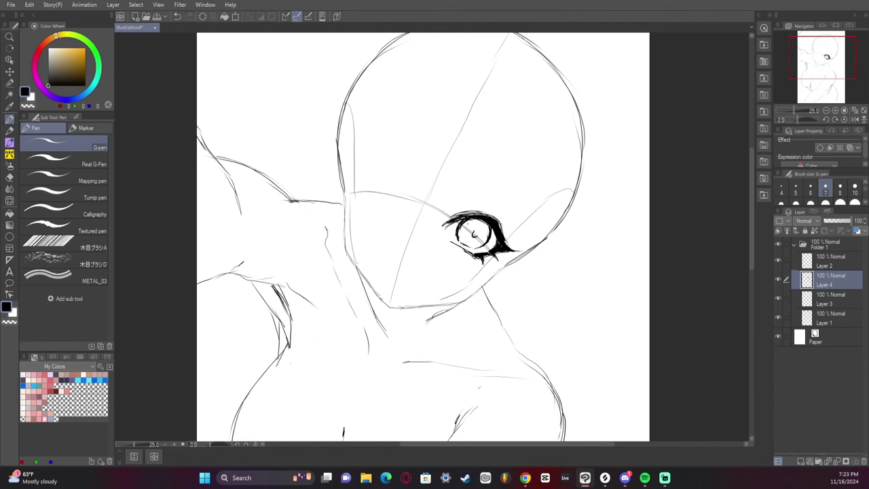
pyautogui.moveTo(473, 219)
pyautogui.mouseDown()
pyautogui.moveTo(485, 222)
pyautogui.moveTo(487, 238)
pyautogui.mouseUp()
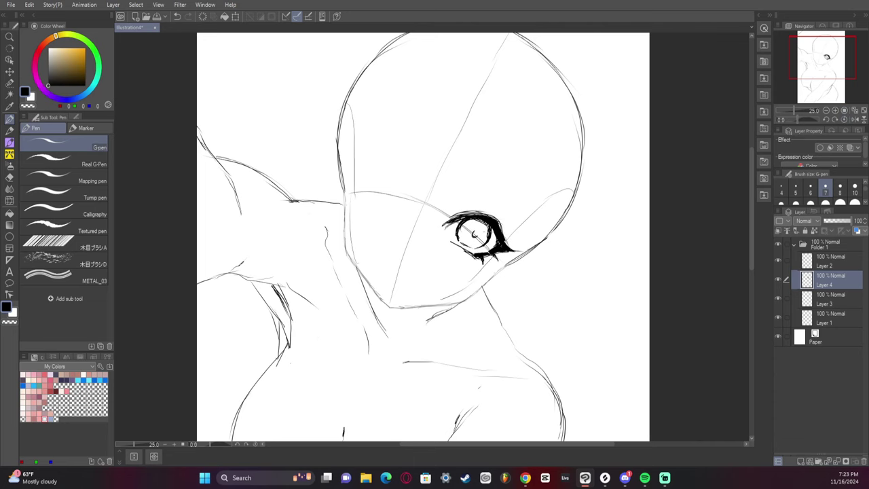
# Step: Rotate the canvas until the face is upright and draw small lash spikes along the upper lash
pyautogui.click(854, 110)
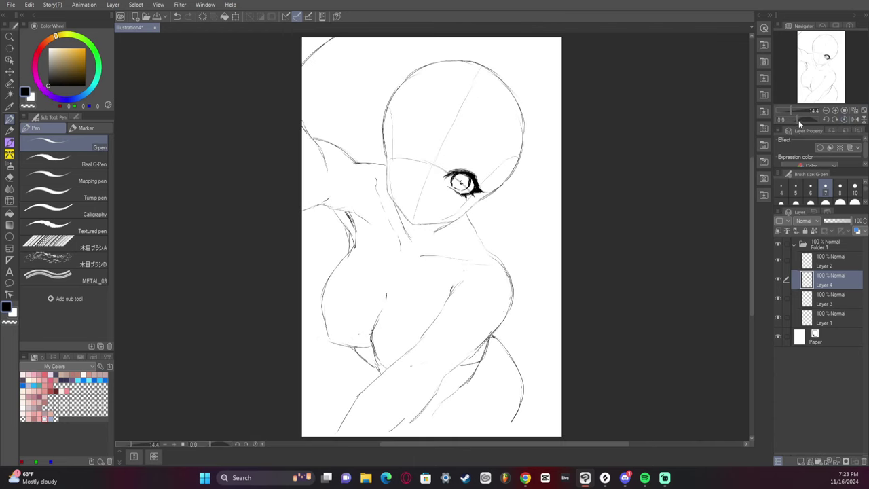
pyautogui.moveTo(800, 119); pyautogui.dragTo(788, 119)
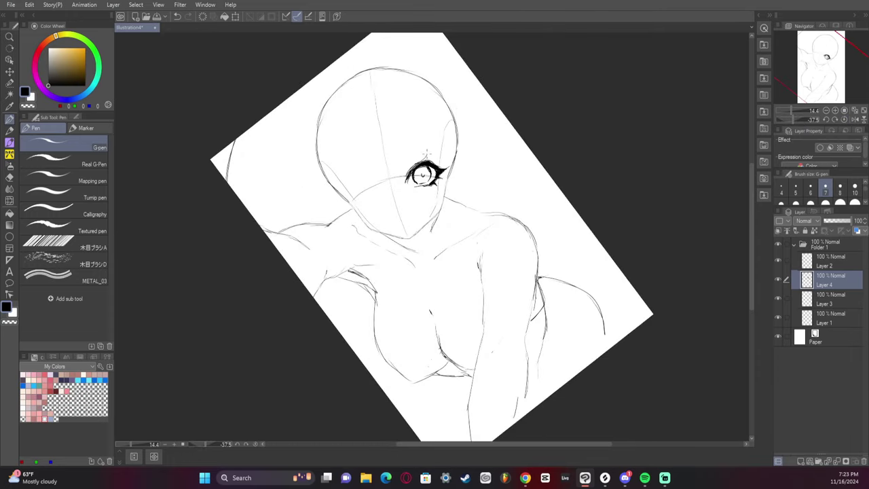
pyautogui.moveTo(426, 155); pyautogui.dragTo(423, 164)
# Step: Select the finished eye with the Selection pen, duplicate it onto its own layer, and flip the copy horizontally
pyautogui.press('m')
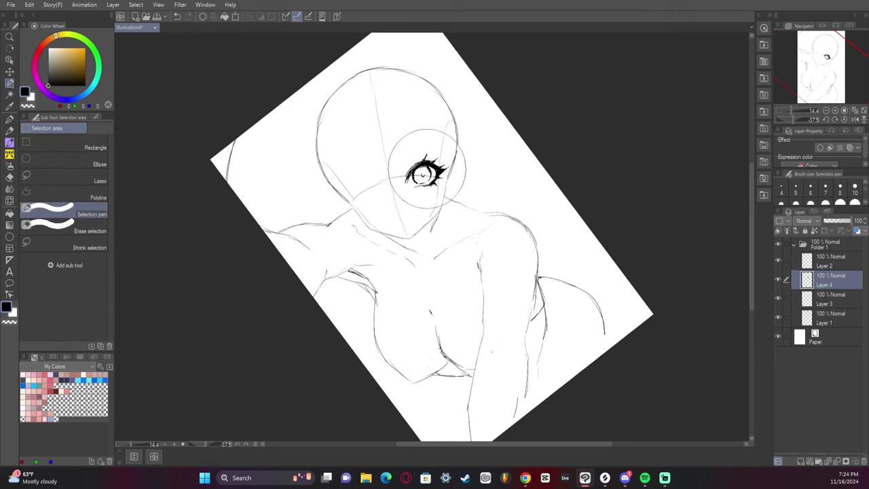
pyautogui.moveTo(411, 175); pyautogui.dragTo(422, 173)
pyautogui.hotkey('ctrl', 'c')
pyautogui.hotkey('ctrl', 'v')
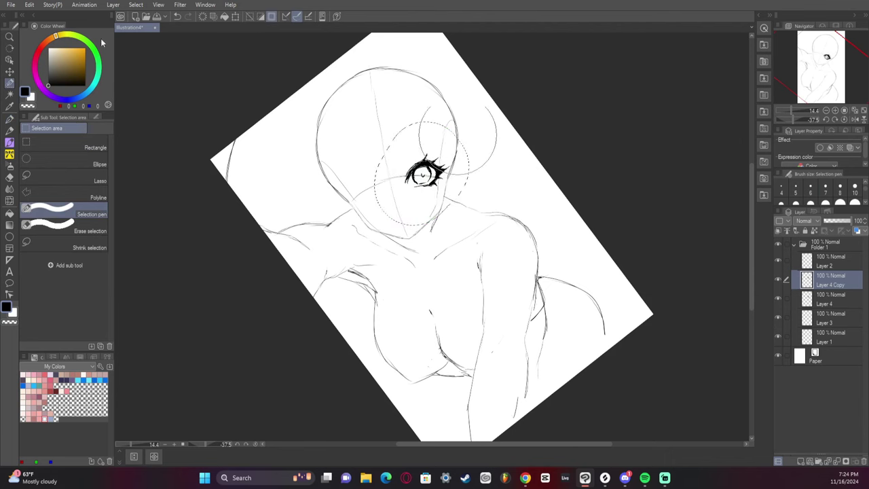
pyautogui.click(29, 4)
pyautogui.moveTo(106, 249)
pyautogui.click(227, 338)
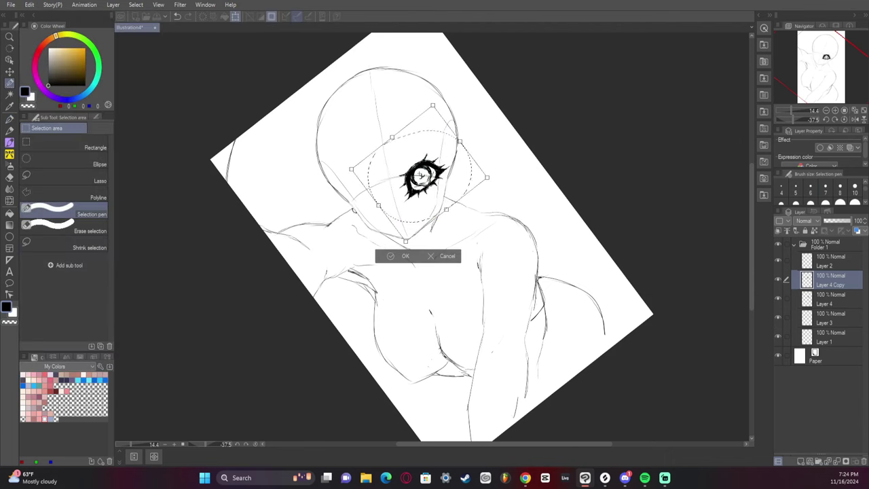
# Step: Move the flipped eye to the other side of the face and rotate it to match the eye guideline
pyautogui.moveTo(439, 163); pyautogui.dragTo(377, 164)
pyautogui.moveTo(431, 135); pyautogui.dragTo(438, 196)
pyautogui.moveTo(385, 169); pyautogui.dragTo(396, 180)
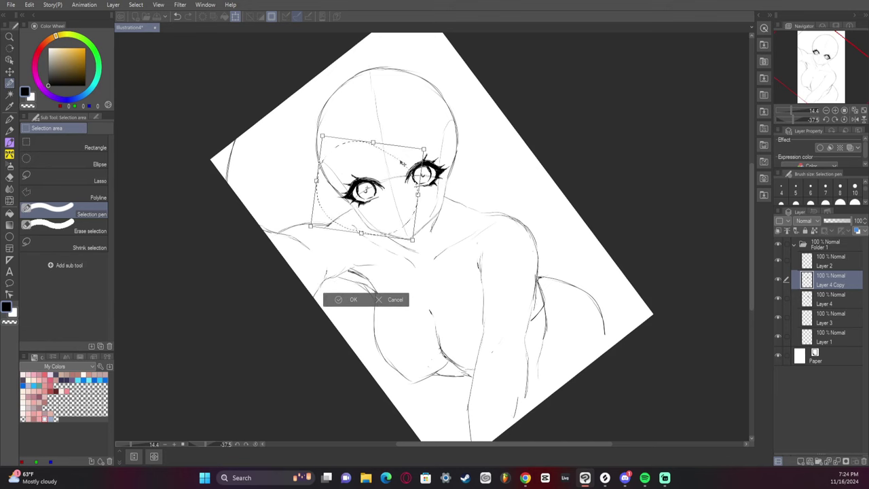
pyautogui.click(353, 299)
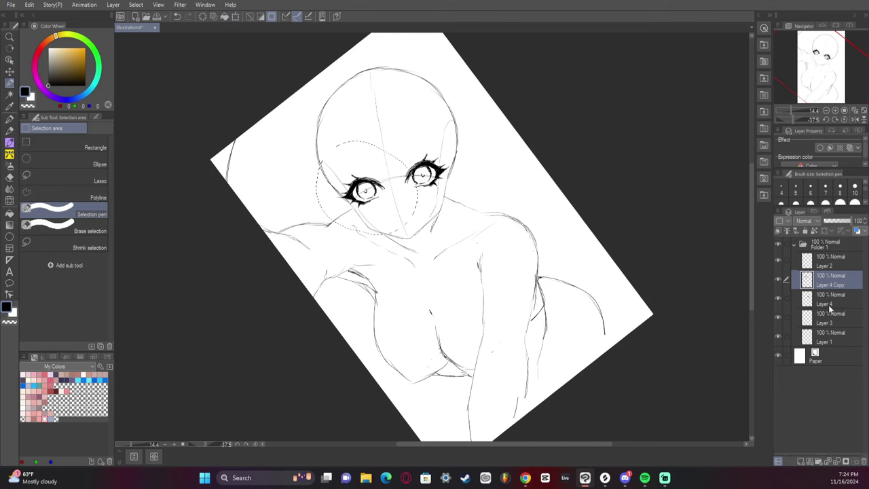
# Step: Deselect, merge the copied eye into Layer 4, and scale both eyes slightly narrower together
pyautogui.hotkey('ctrl', 'd')
pyautogui.hotkey('ctrl', 'e')
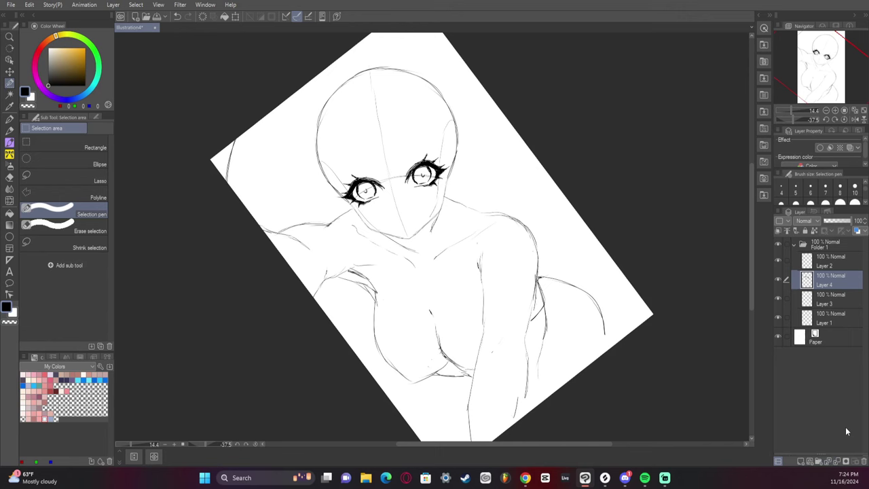
pyautogui.hotkey('ctrl', 't')
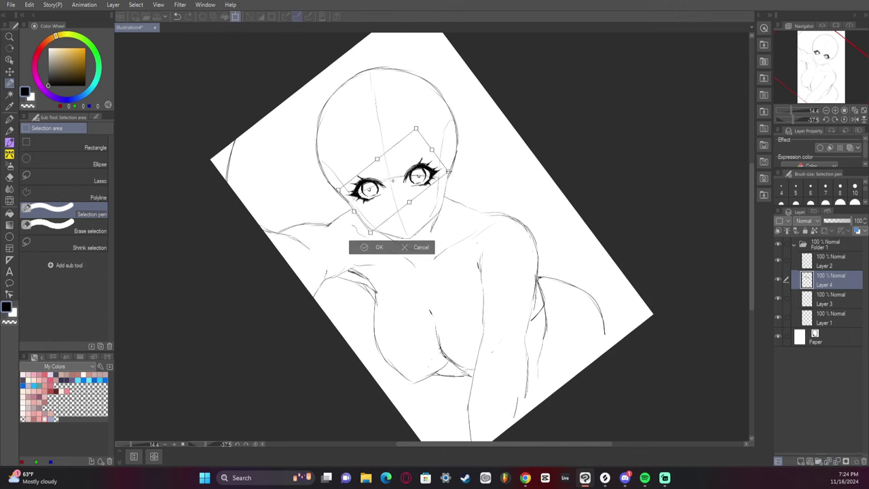
pyautogui.press('Return')
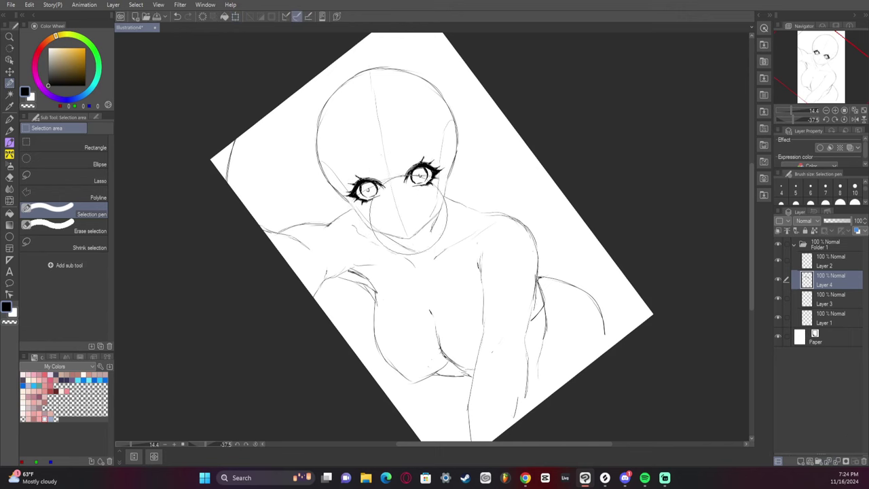
# Step: Select the lower-placed eye with the Selection pen and move it slightly away from the face's centre line
pyautogui.click(347, 195)
pyautogui.hotkey('ctrl', 't')
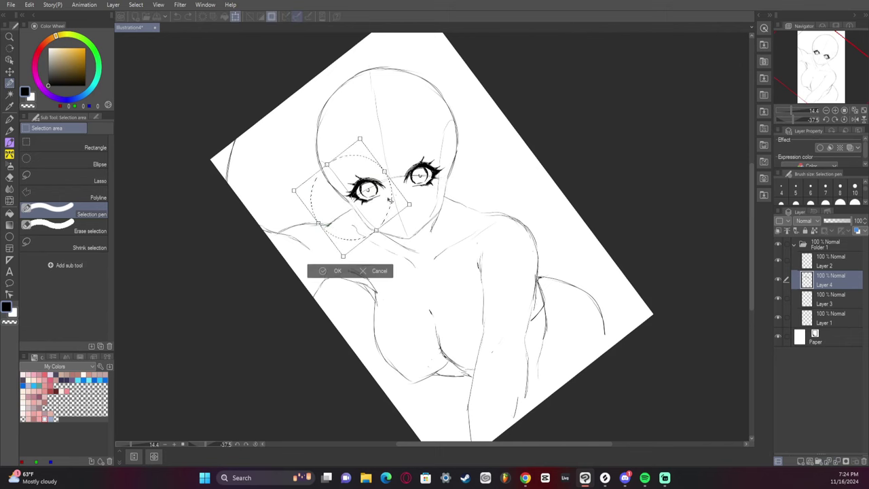
pyautogui.moveTo(390, 199); pyautogui.dragTo(382, 203)
pyautogui.click(334, 271)
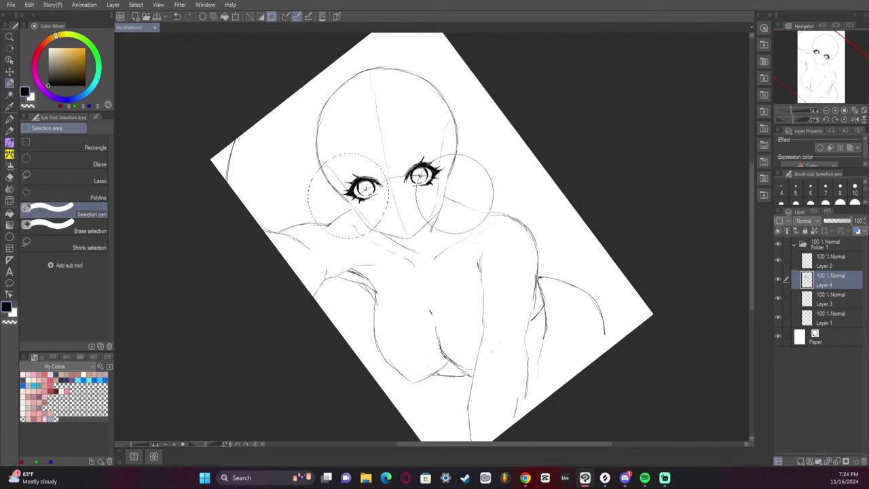
# Step: Select the opposite eye and move it slightly outward from the centre line, along the eye guideline
pyautogui.click(432, 178)
pyautogui.hotkey('ctrl', 't')
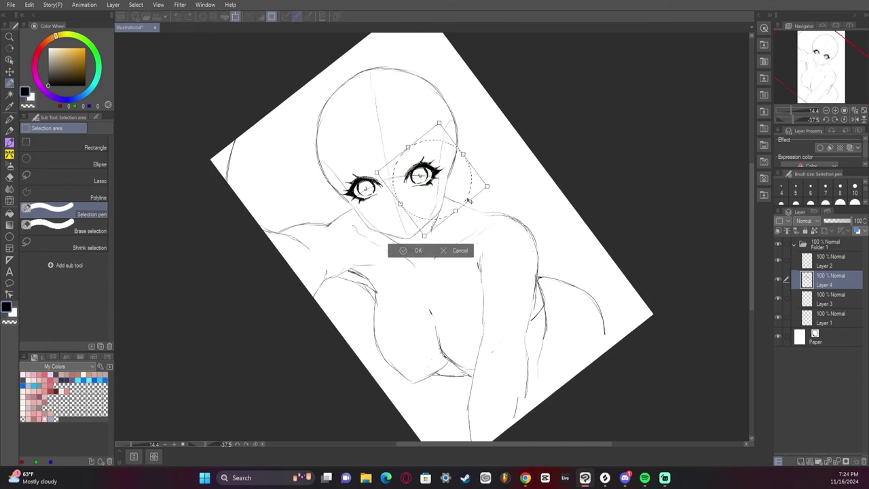
pyautogui.moveTo(446, 191); pyautogui.dragTo(457, 188)
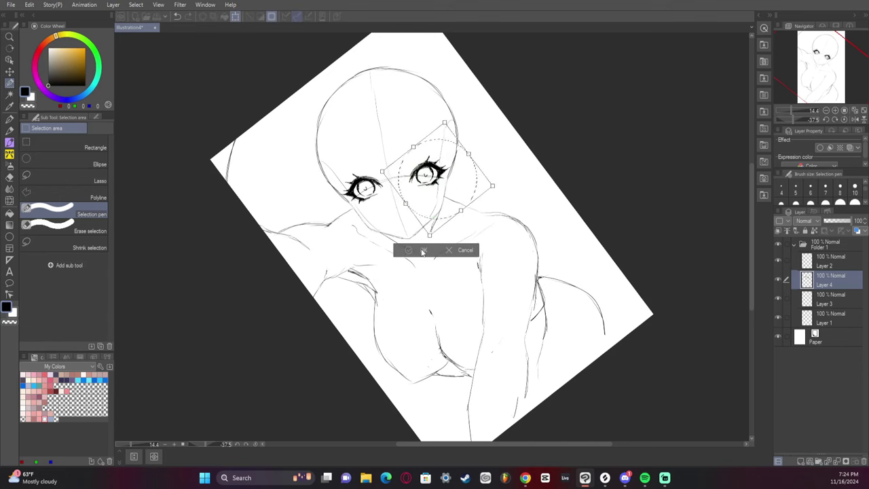
pyautogui.click(423, 250)
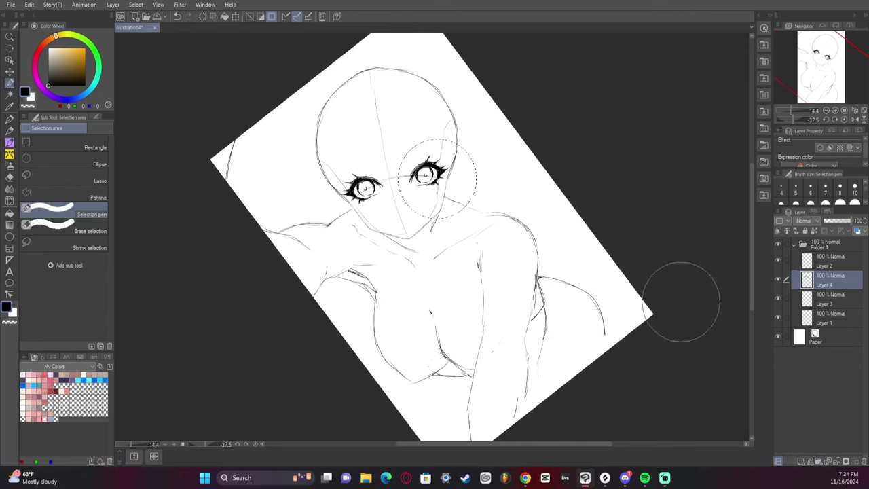
pyautogui.hotkey('ctrl', 't')
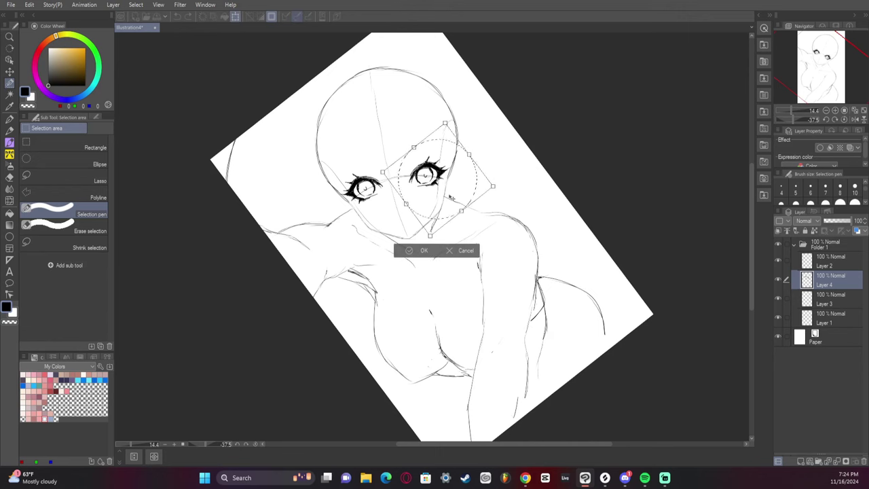
pyautogui.click(424, 250)
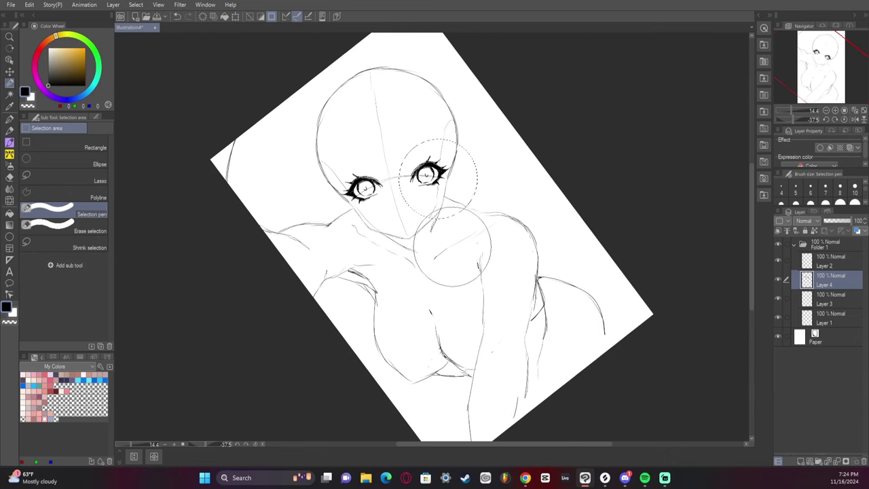
# Step: Rotate the canvas to -22.5 degrees and check the eye placement without and with the Layer 3 face guidelines
pyautogui.click(843, 120)
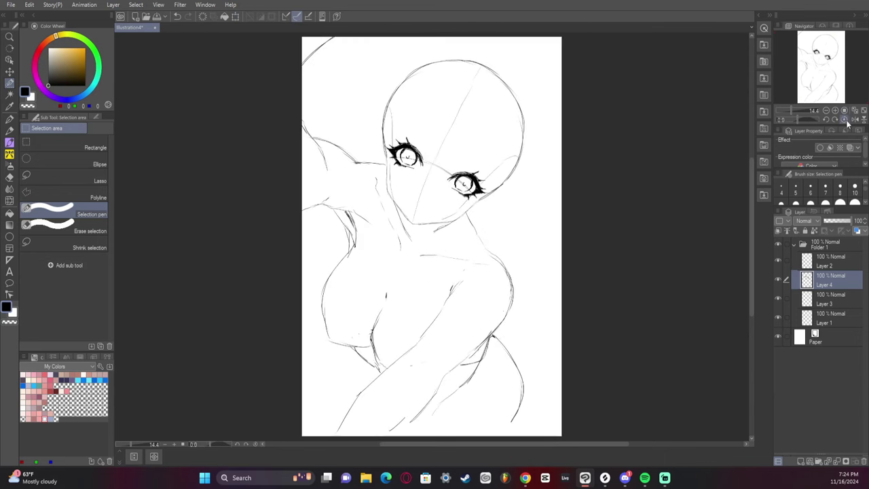
pyautogui.moveTo(800, 119); pyautogui.dragTo(795, 120)
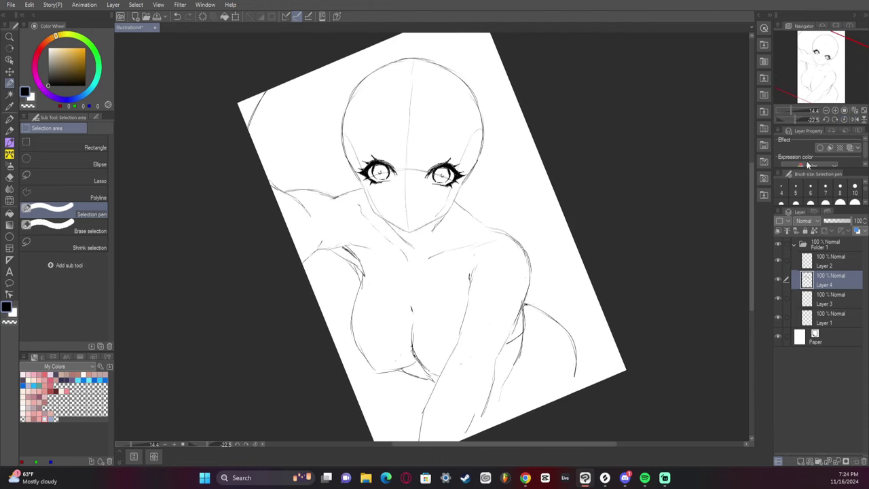
pyautogui.click(778, 299)
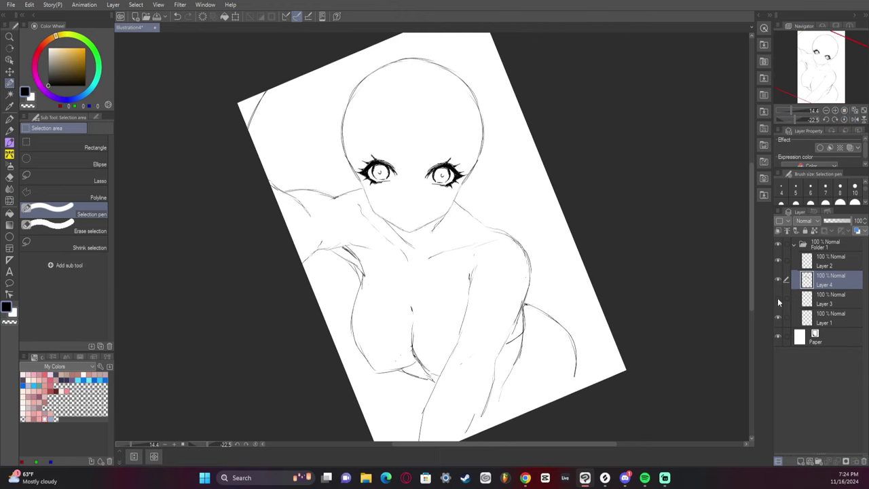
pyautogui.click(778, 303)
# Step: Select each eye separately and move it slightly inward toward the face's vertical guideline
pyautogui.click(460, 174)
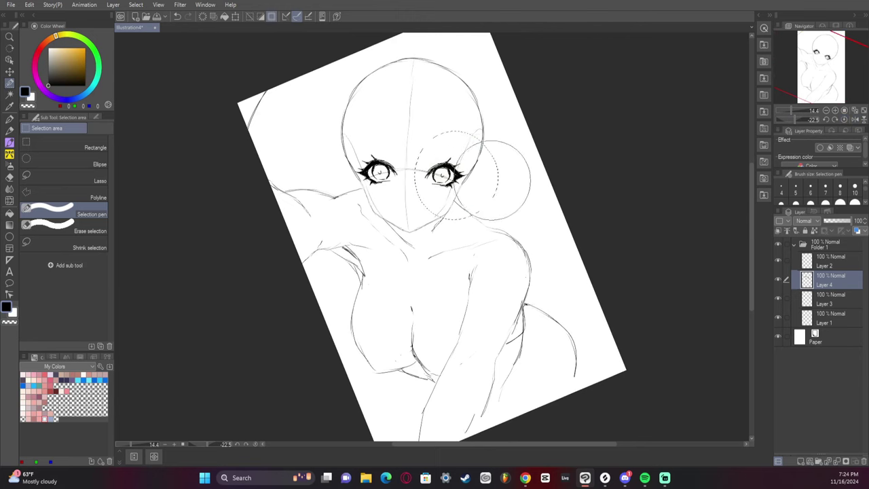
pyautogui.hotkey('ctrl', 't')
pyautogui.moveTo(483, 182); pyautogui.dragTo(477, 183)
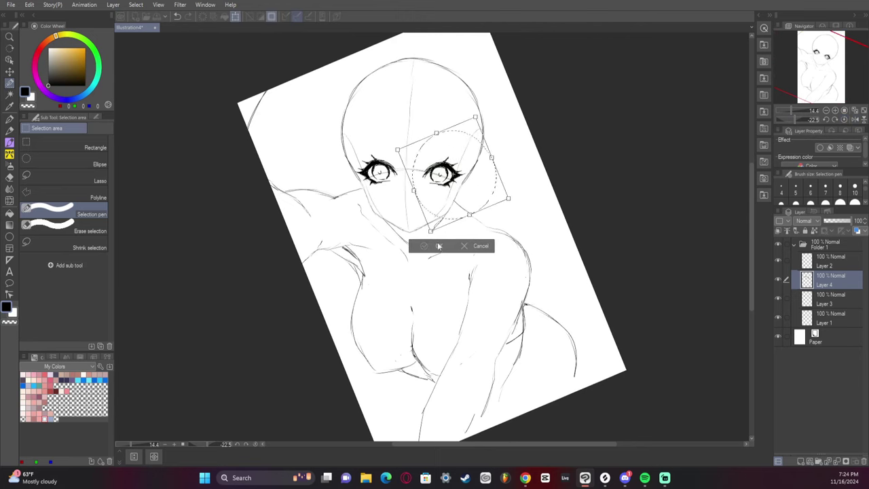
pyautogui.click(438, 247)
pyautogui.click(379, 176)
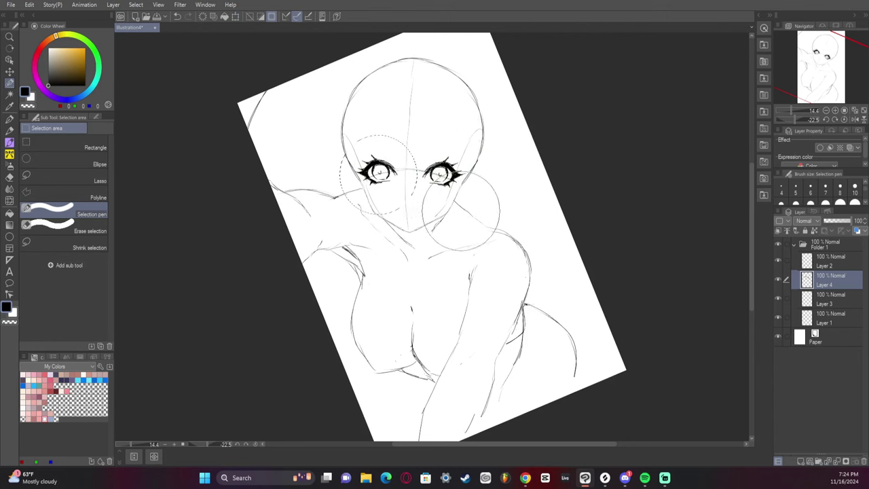
pyautogui.hotkey('ctrl', 't')
pyautogui.moveTo(412, 196); pyautogui.dragTo(409, 199)
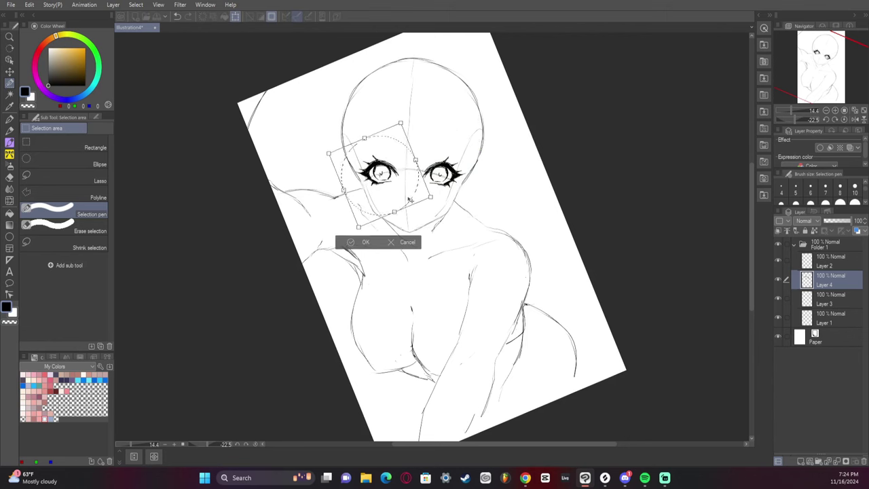
pyautogui.press('Return')
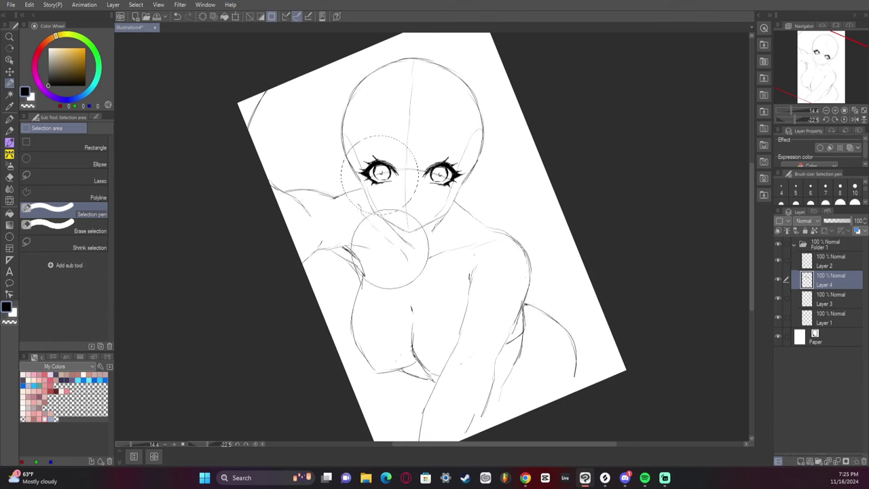
# Step: Deselect and try scaling both eyes slightly smaller together
pyautogui.hotkey('ctrl', 'd')
pyautogui.hotkey('ctrl', 't')
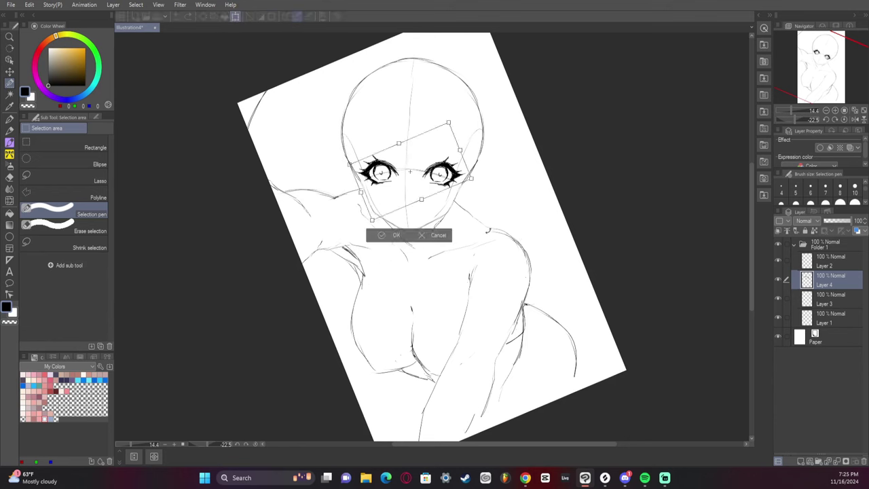
pyautogui.moveTo(450, 120); pyautogui.dragTo(446, 125)
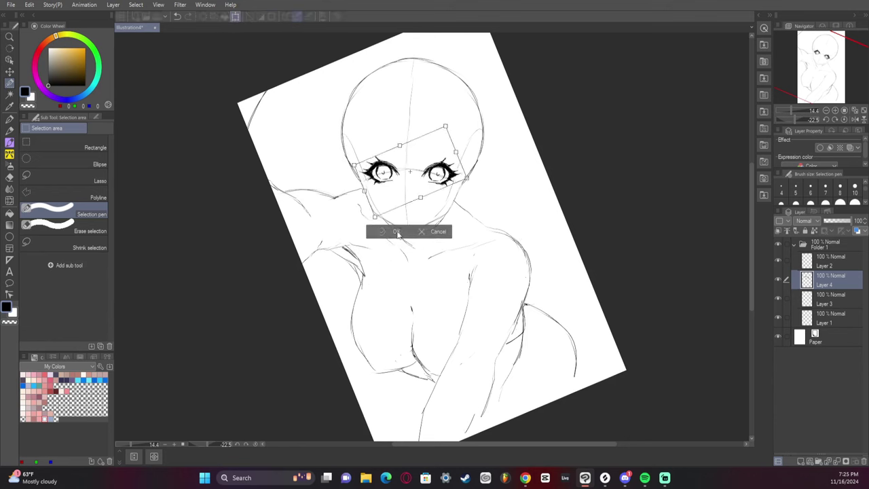
pyautogui.click(398, 233)
# Step: Try moving the reduced eyes slightly farther apart, one at a time, and clear the selection
pyautogui.click(447, 180)
pyautogui.hotkey('ctrl', 't')
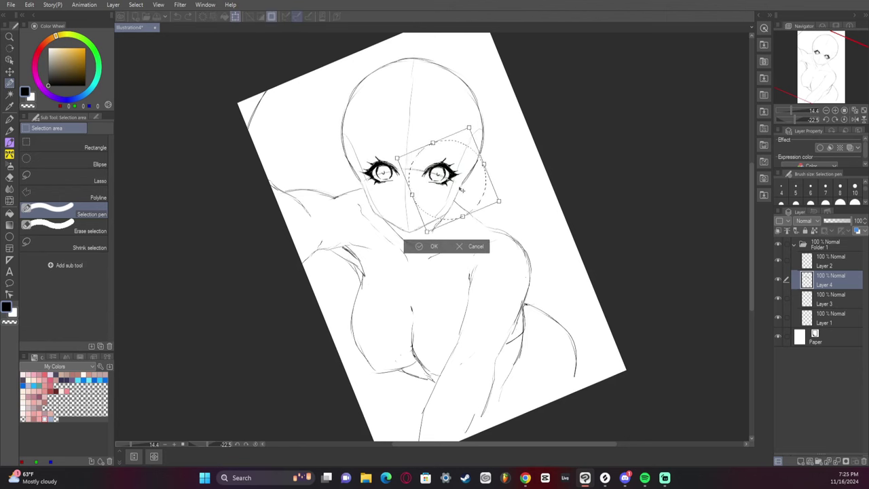
pyautogui.click(434, 247)
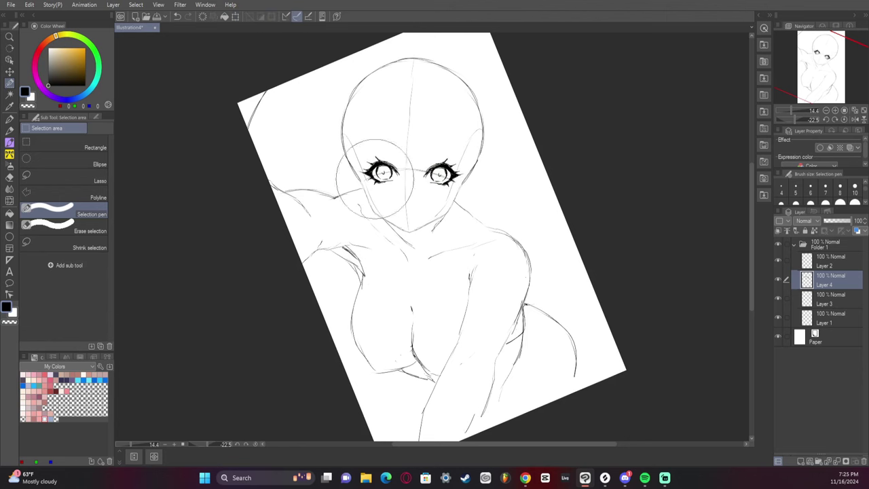
pyautogui.click(367, 180)
pyautogui.hotkey('ctrl', 't')
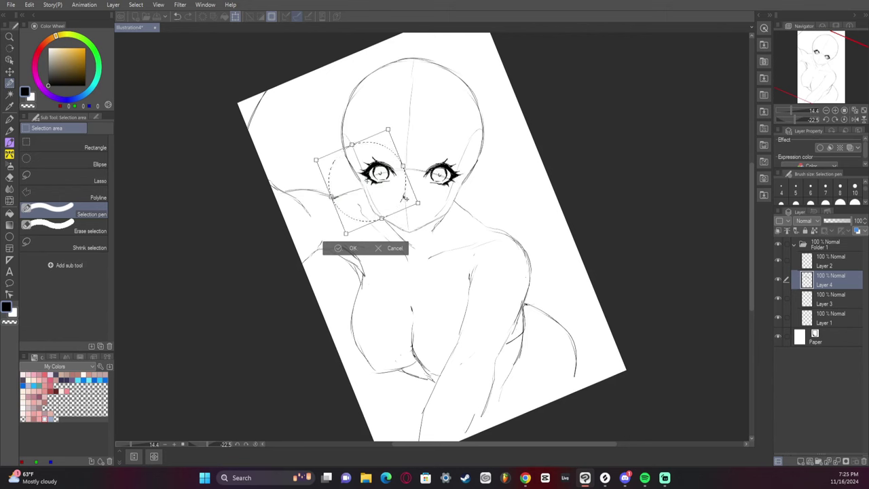
pyautogui.click(352, 248)
pyautogui.hotkey('ctrl', 'd')
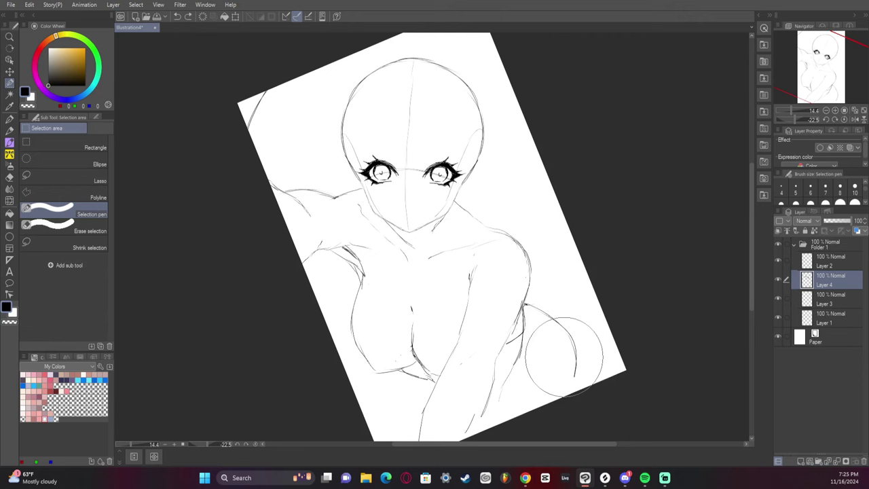
# Step: Try lowering both eyes together and tilting the pair slightly on the face
pyautogui.hotkey('ctrl', 't')
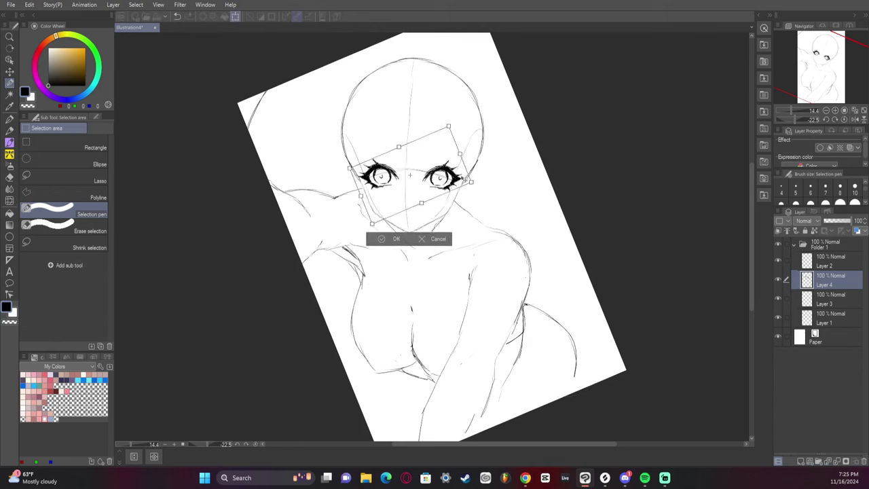
pyautogui.moveTo(490, 169); pyautogui.dragTo(466, 181)
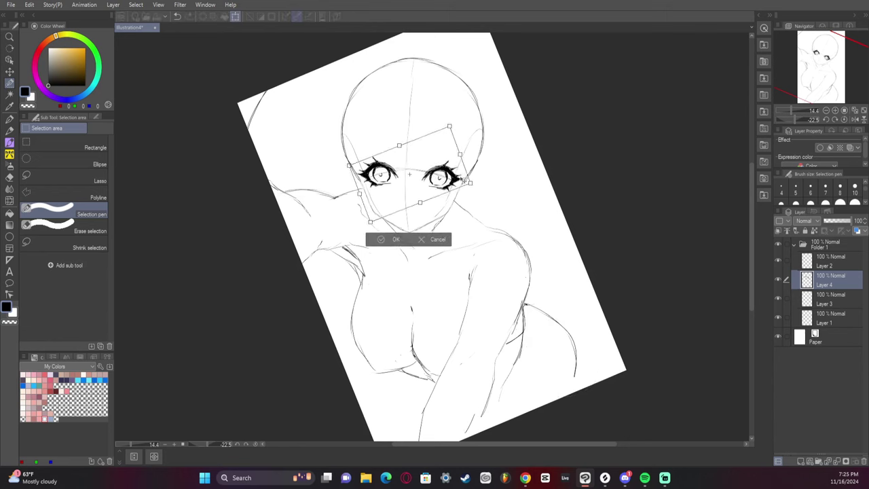
pyautogui.click(393, 240)
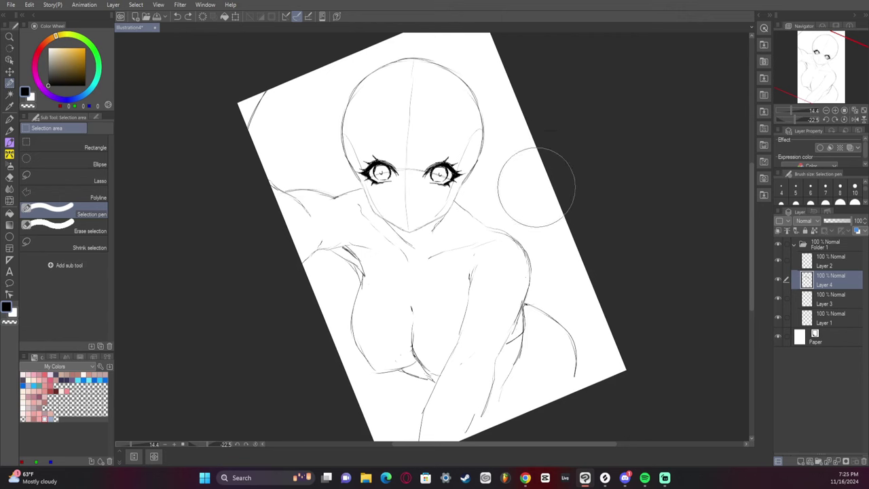
# Step: Reset the canvas rotation, select the lower eye with the Selection pen, and rotate it slightly clockwise
pyautogui.press('p')
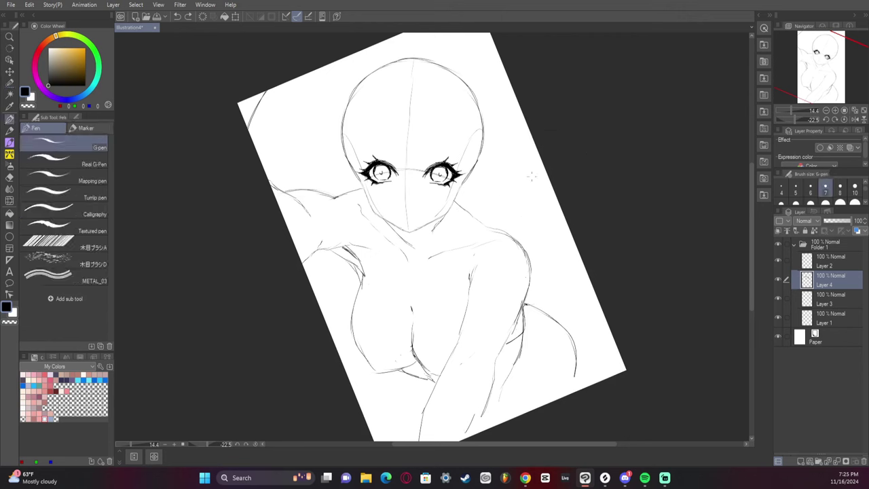
pyautogui.click(844, 118)
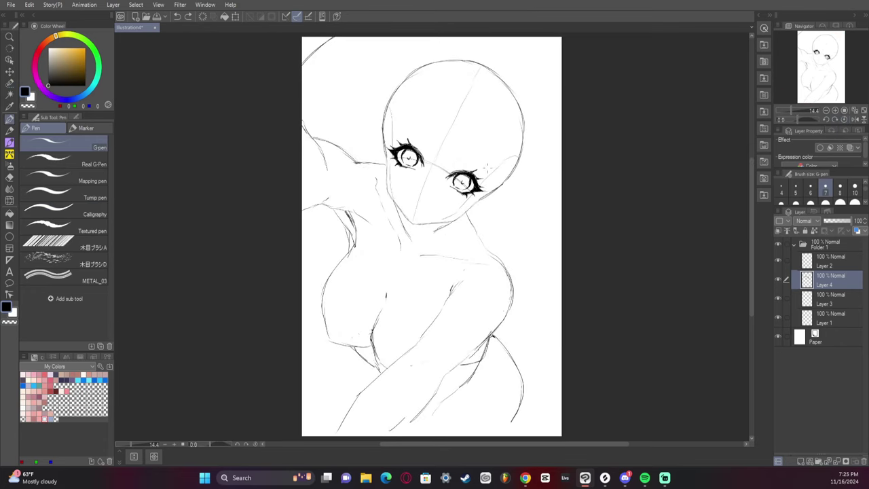
pyautogui.press('m')
pyautogui.click(478, 175)
pyautogui.hotkey('ctrl', 't')
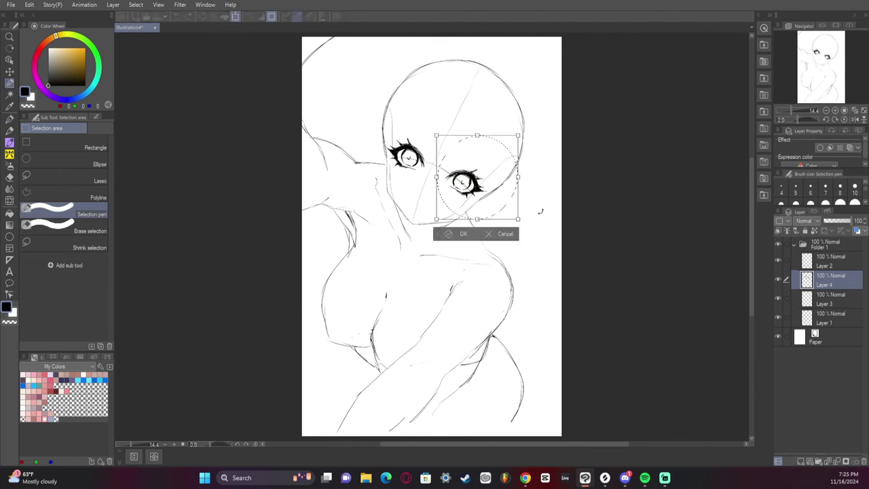
pyautogui.moveTo(541, 212); pyautogui.dragTo(498, 212)
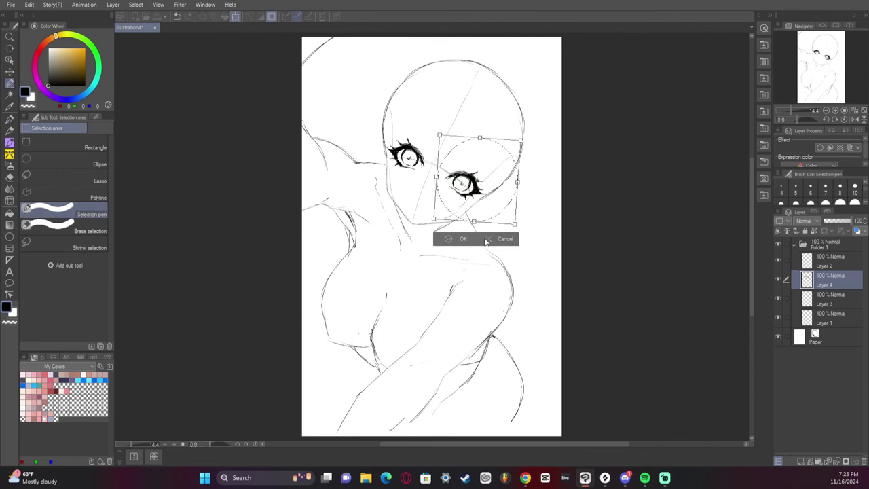
pyautogui.click(463, 239)
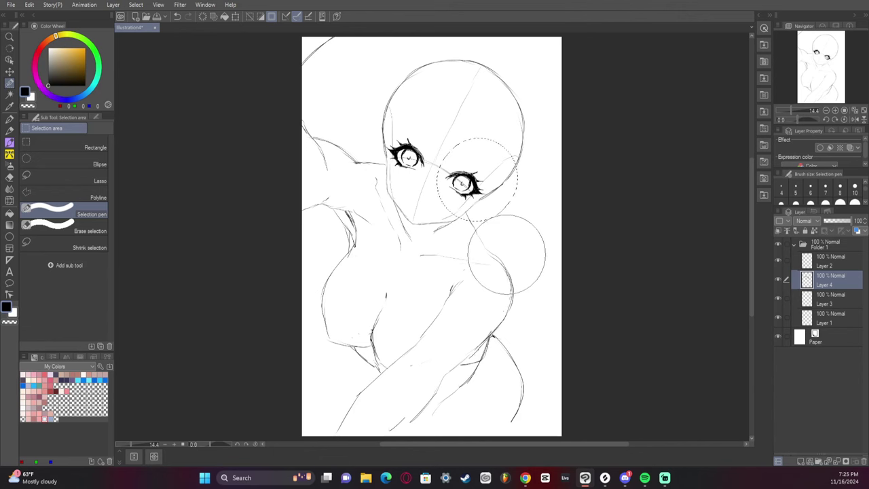
# Step: Select the higher eye, adjust its tilt slightly and nudge it outward from the centre line, leaving nothing selected
pyautogui.click(404, 151)
pyautogui.hotkey('ctrl', 't')
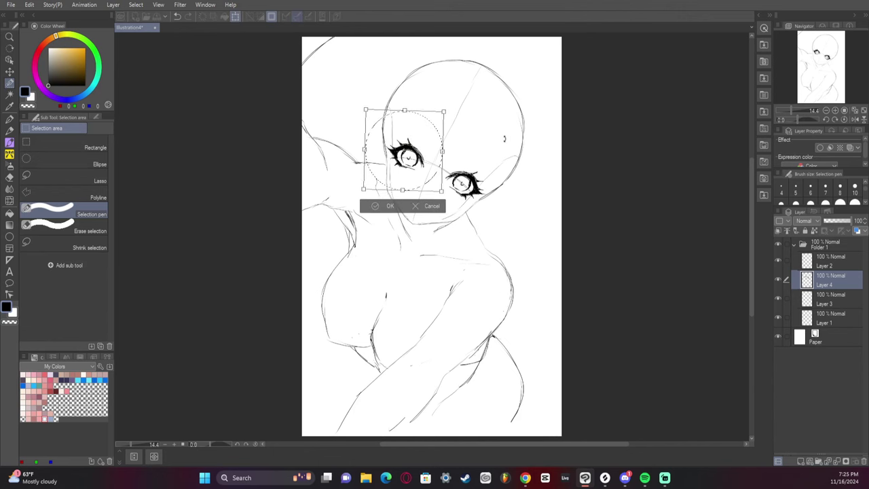
pyautogui.moveTo(505, 138); pyautogui.dragTo(505, 137)
pyautogui.moveTo(435, 145); pyautogui.dragTo(434, 145)
pyautogui.click(388, 206)
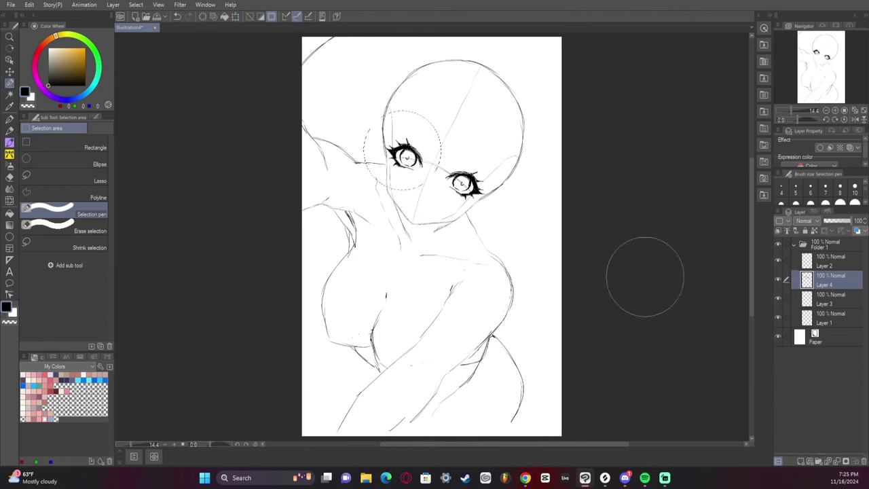
pyautogui.hotkey('ctrl', 'd')
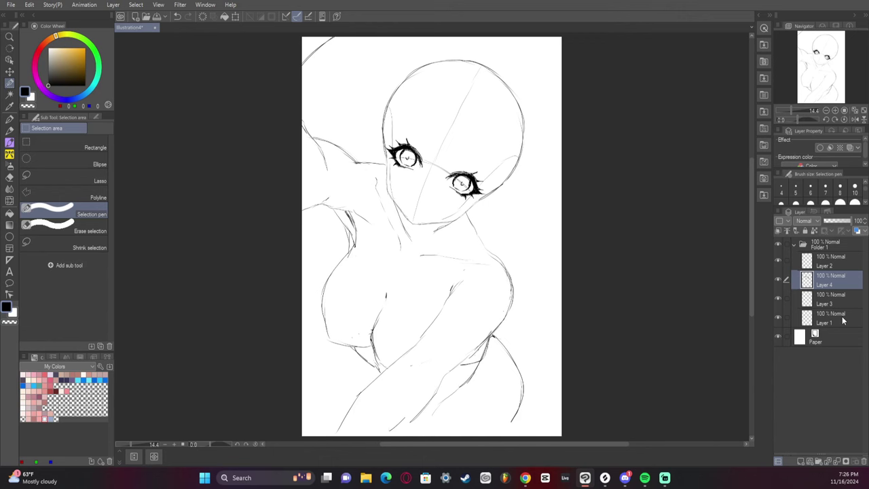
# Step: Scale both eyes on Layer 4 slightly smaller together
pyautogui.hotkey('ctrl', 't')
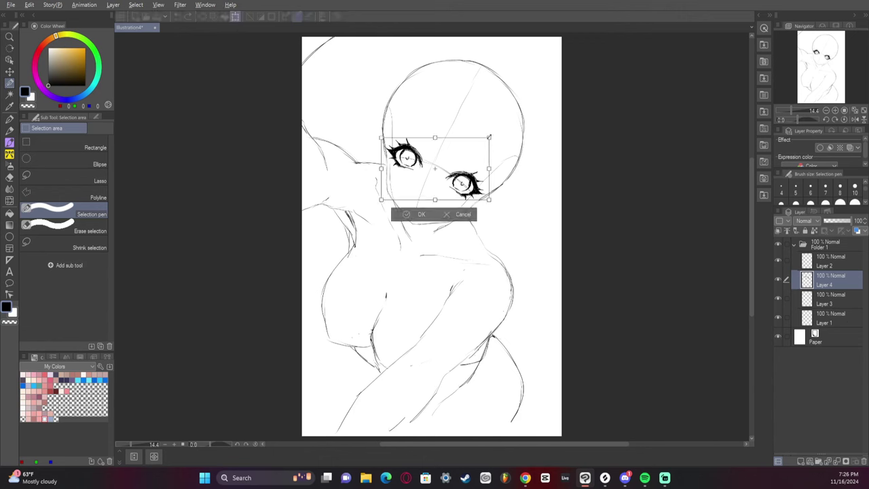
pyautogui.moveTo(490, 137); pyautogui.dragTo(487, 138)
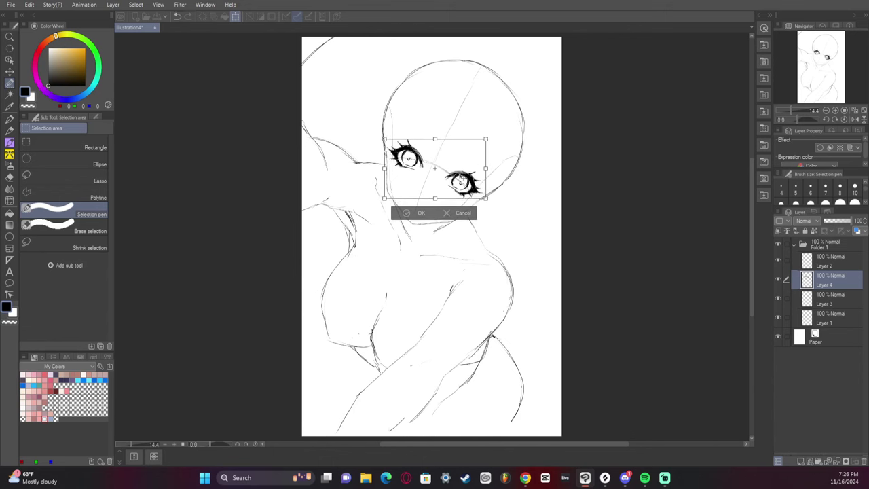
pyautogui.click(420, 215)
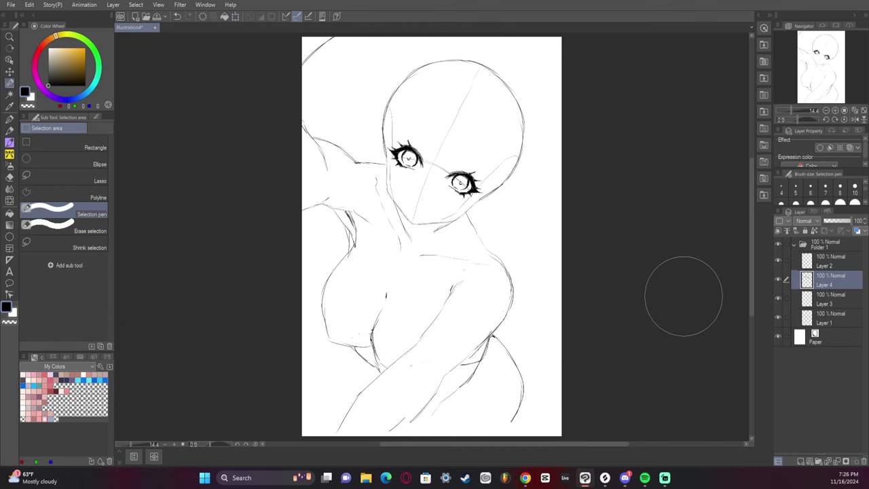
# Step: Trim the lower lashes of both eyes into small separate marks with the Snap eraser
pyautogui.press('p')
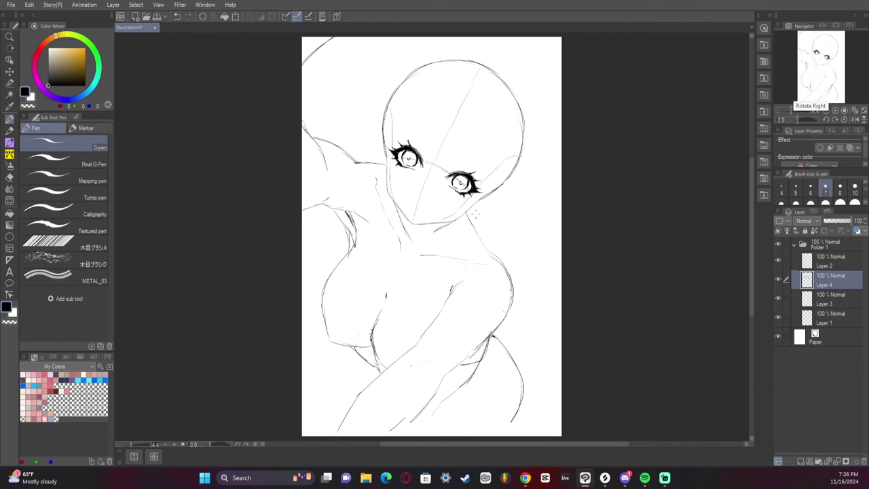
pyautogui.press('e')
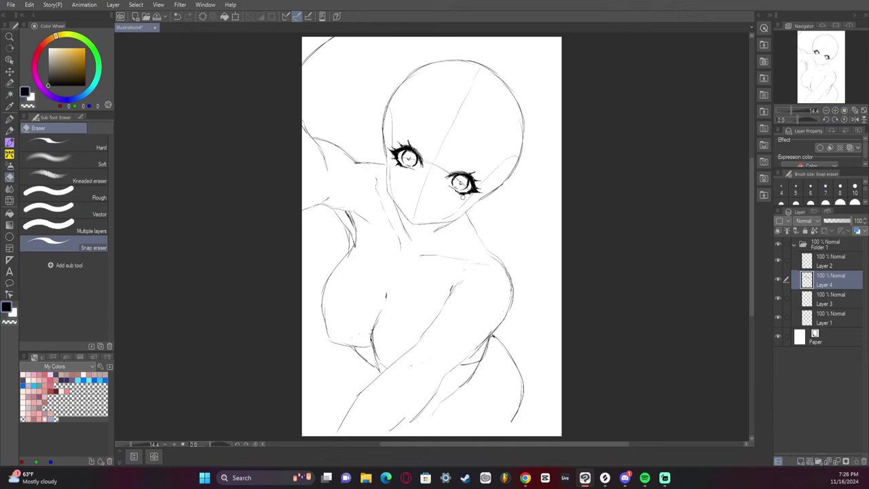
pyautogui.moveTo(395, 163); pyautogui.dragTo(390, 156)
pyautogui.press('p')
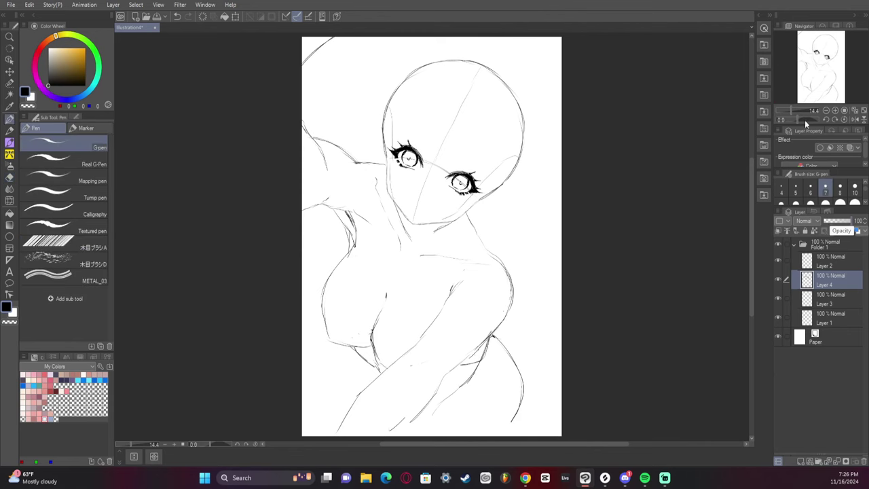
# Step: Draw a small mouth curve with the G-pen below the eyes, across the face's centre line
pyautogui.moveTo(805, 120); pyautogui.dragTo(788, 116)
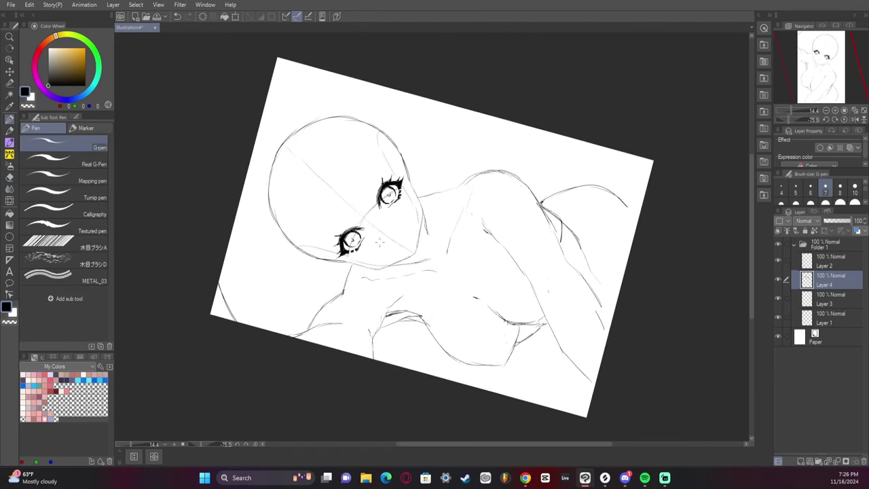
pyautogui.moveTo(380, 243); pyautogui.dragTo(394, 228)
pyautogui.hotkey('ctrl', 'z')
pyautogui.hotkey('ctrl', 'z')
pyautogui.click(844, 118)
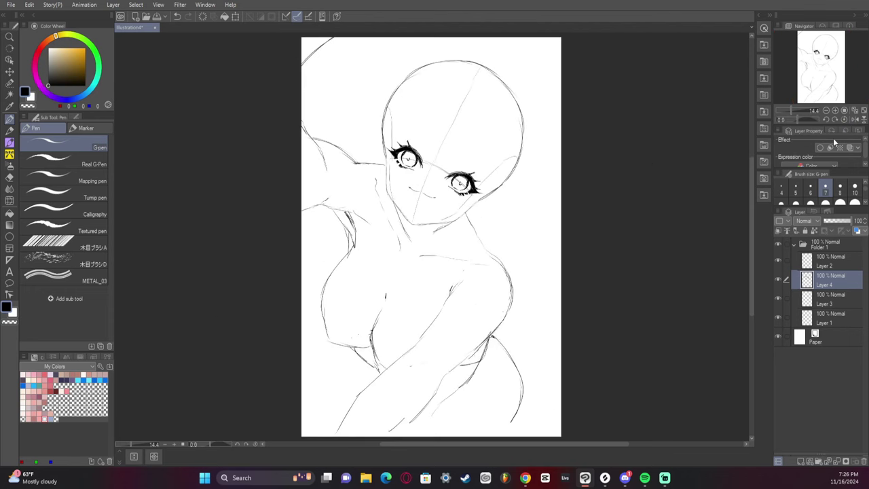
# Step: Add pointed fangs at both ends of the mouth on Layer 4 and clean up their lines
pyautogui.moveTo(408, 190); pyautogui.dragTo(409, 197)
pyautogui.hotkey('ctrl', 'z')
pyautogui.hotkey('ctrl', 'z')
pyautogui.moveTo(435, 204); pyautogui.dragTo(434, 198)
pyautogui.hotkey('ctrl', 'z')
pyautogui.press('e')
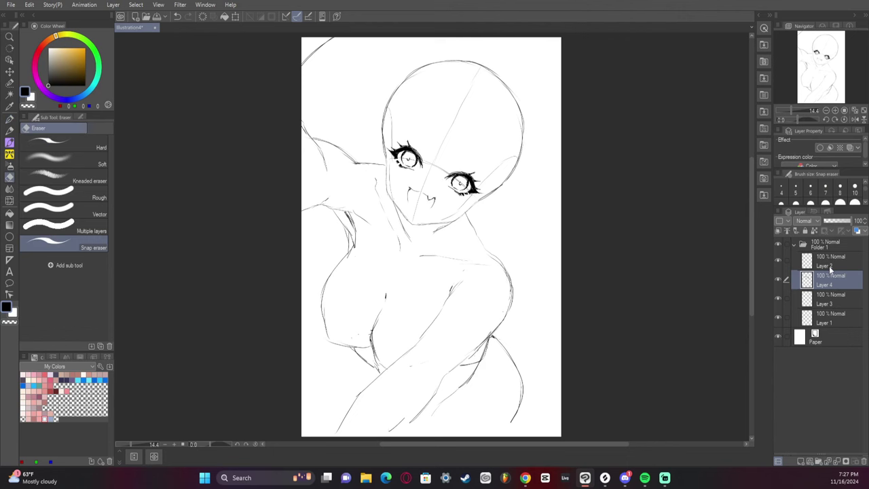
pyautogui.press('p')
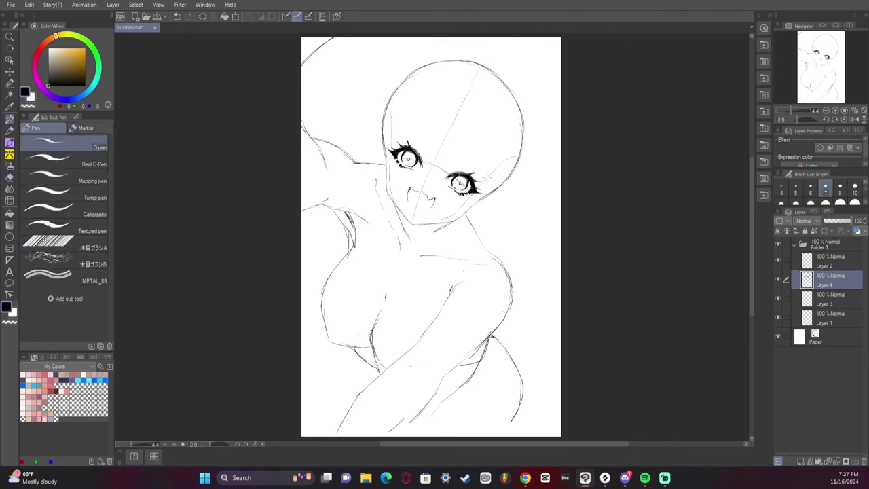
pyautogui.moveTo(411, 198)
pyautogui.mouseDown()
pyautogui.moveTo(417, 192)
pyautogui.moveTo(431, 207)
pyautogui.mouseUp()
# Step: Select the mouth with the Selection pen, move it from Layer 4 onto its own layer, and deselect
pyautogui.press('m')
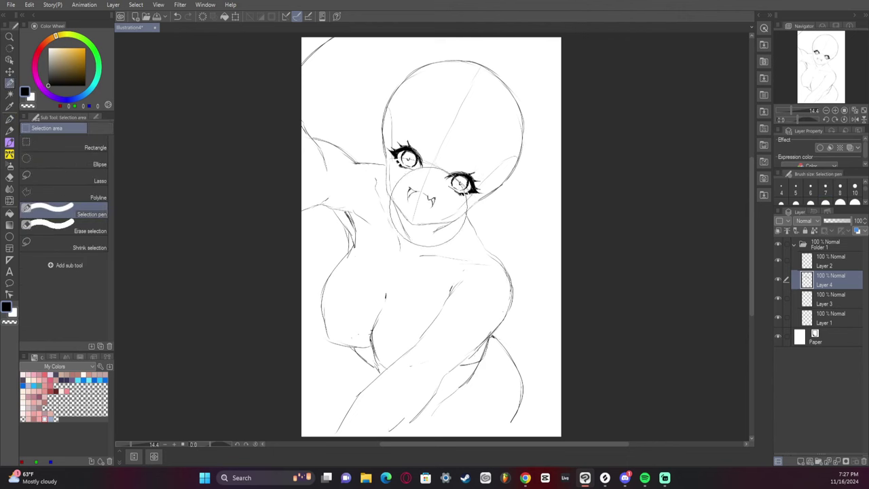
pyautogui.click(412, 198)
pyautogui.moveTo(411, 197); pyautogui.dragTo(428, 207)
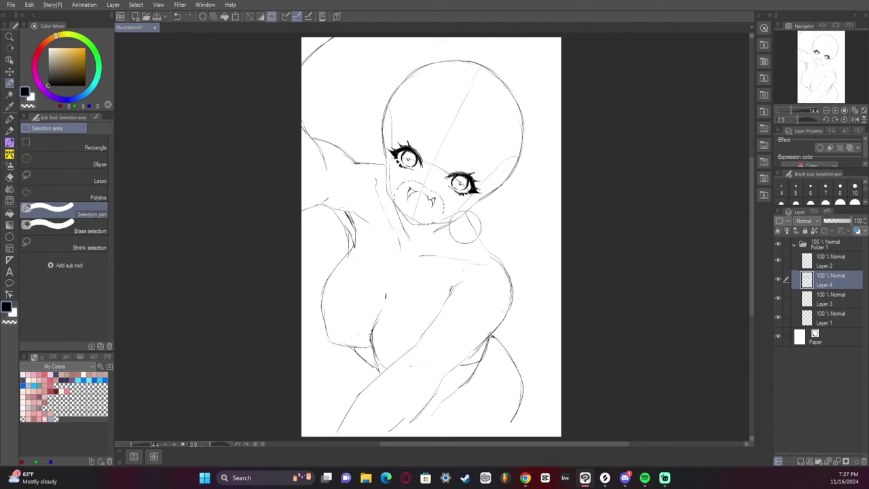
pyautogui.hotkey('ctrl', 'x')
pyautogui.hotkey('ctrl', 'v')
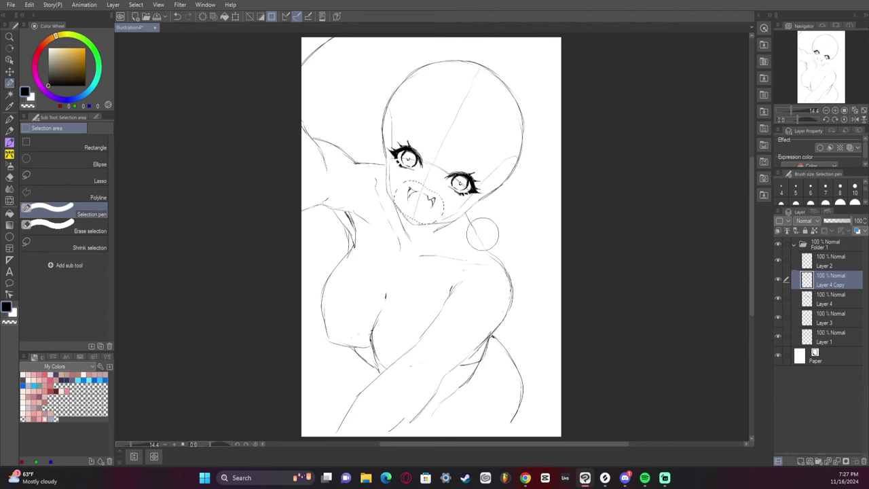
pyautogui.hotkey('ctrl', 'd')
# Step: Hide the face guidelines on Layer 3 and scale both eyes on Layer 4 slightly smaller together
pyautogui.click(779, 316)
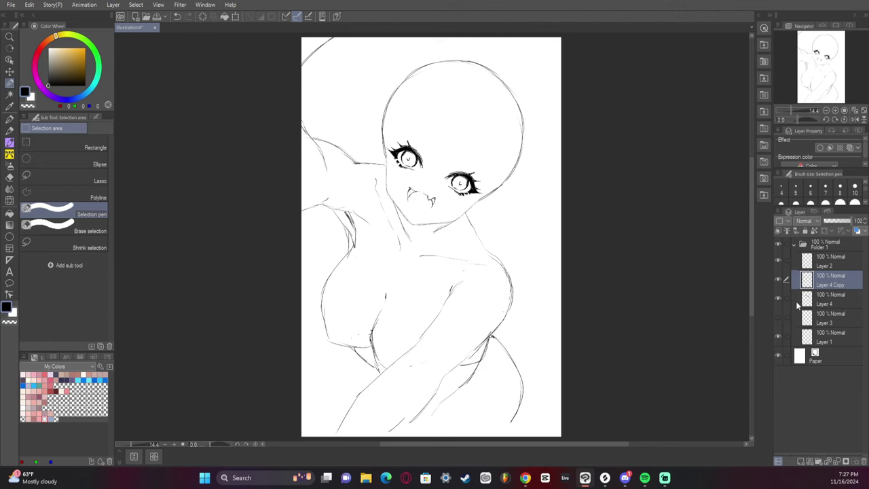
pyautogui.click(819, 300)
pyautogui.hotkey('ctrl', 't')
pyautogui.moveTo(486, 197); pyautogui.dragTo(484, 200)
pyautogui.click(420, 209)
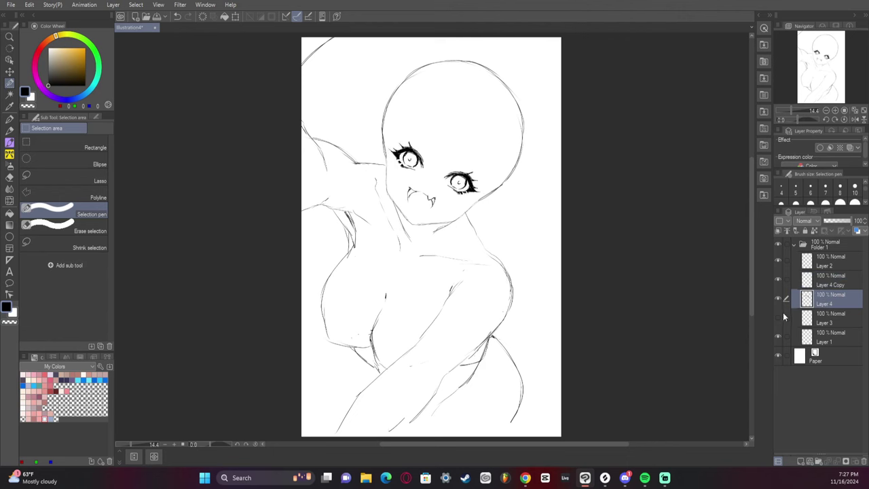
# Step: Select each eye in turn, starting with the lower one, and shift it slightly outward from the centre line
pyautogui.moveTo(468, 193)
pyautogui.mouseDown()
pyautogui.moveTo(448, 166)
pyautogui.moveTo(475, 163)
pyautogui.mouseUp()
pyautogui.hotkey('ctrl', 't')
pyautogui.moveTo(484, 197); pyautogui.dragTo(487, 199)
pyautogui.click(454, 222)
pyautogui.moveTo(435, 153)
pyautogui.mouseDown()
pyautogui.moveTo(408, 160)
pyautogui.moveTo(423, 151)
pyautogui.moveTo(430, 165)
pyautogui.mouseUp()
pyautogui.hotkey('ctrl', 't')
pyautogui.click(392, 191)
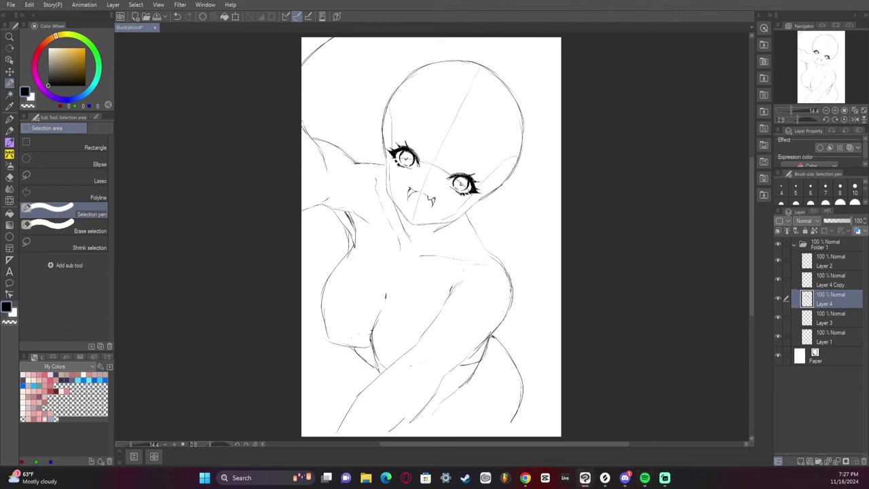
# Step: Hide the Layer 3 guidelines again and bring both eyes on Layer 4 slightly closer together
pyautogui.click(779, 317)
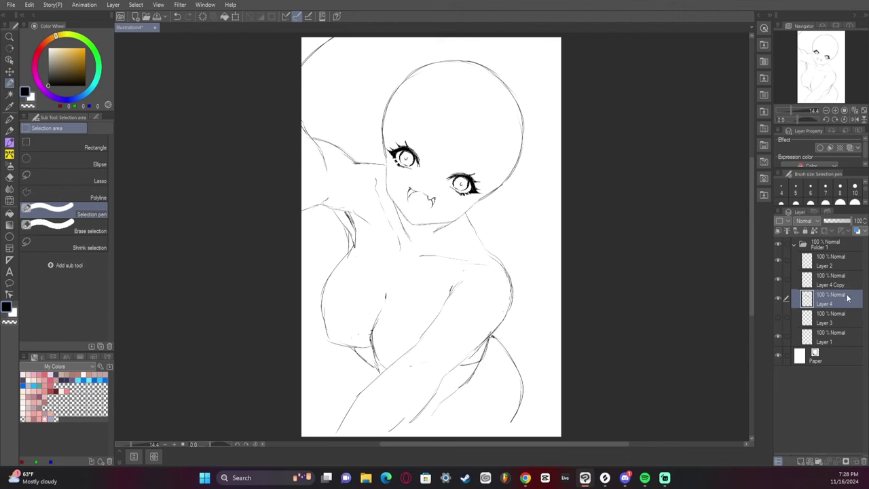
pyautogui.click(848, 279)
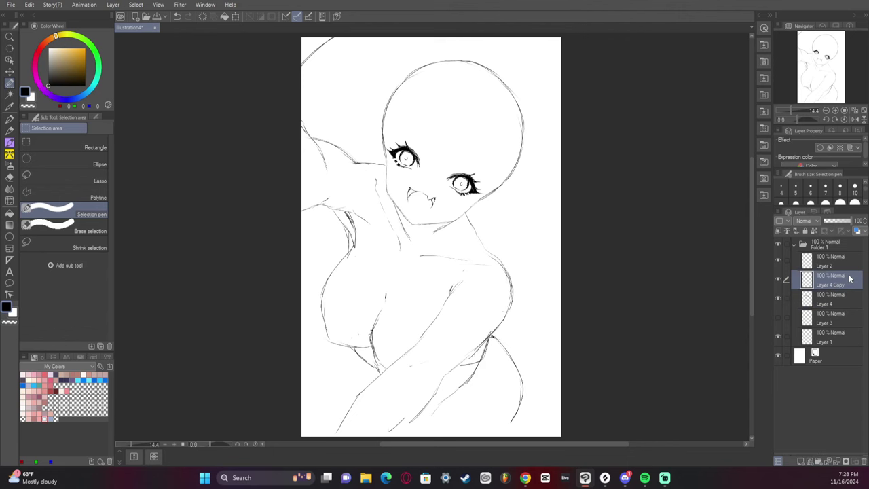
pyautogui.hotkey('ctrl', 't')
pyautogui.press('Escape')
pyautogui.click(840, 292)
pyautogui.hotkey('ctrl', 't')
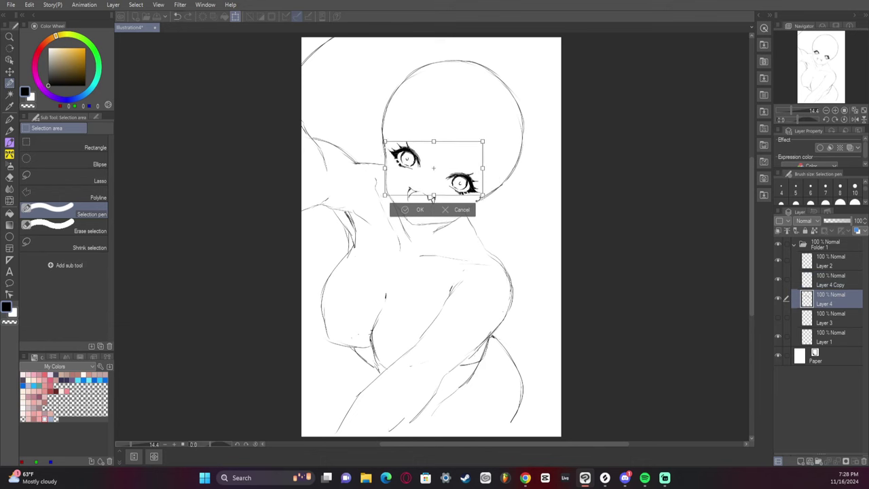
pyautogui.click(427, 213)
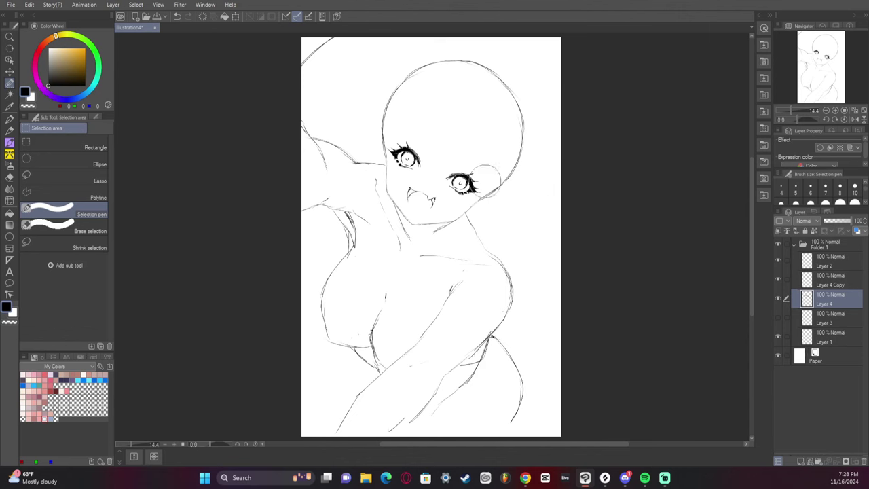
# Step: Select the lower eye and the higher eye separately on Layer 4 and fine-tune the position of each
pyautogui.moveTo(484, 178)
pyautogui.mouseDown()
pyautogui.moveTo(462, 166)
pyautogui.moveTo(486, 172)
pyautogui.mouseUp()
pyautogui.hotkey('ctrl', 't')
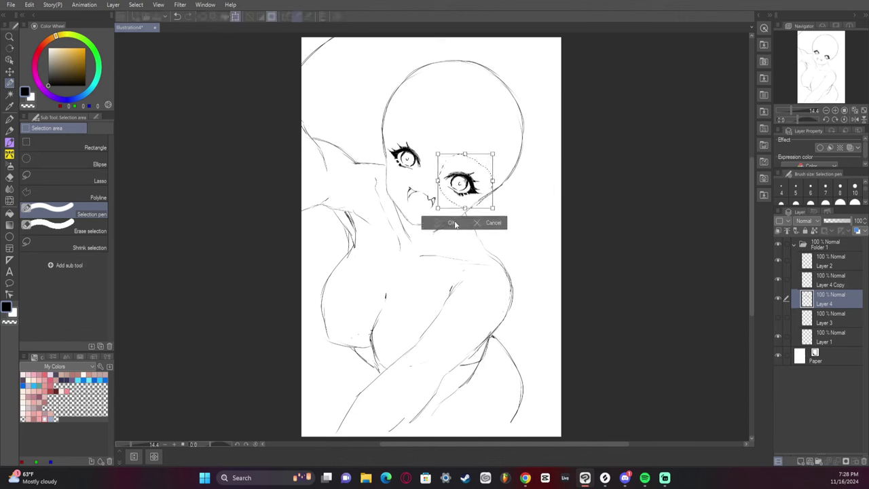
pyautogui.click(450, 223)
pyautogui.moveTo(416, 140)
pyautogui.mouseDown()
pyautogui.moveTo(397, 153)
pyautogui.moveTo(436, 127)
pyautogui.mouseUp()
pyautogui.hotkey('ctrl', 't')
pyautogui.click(394, 198)
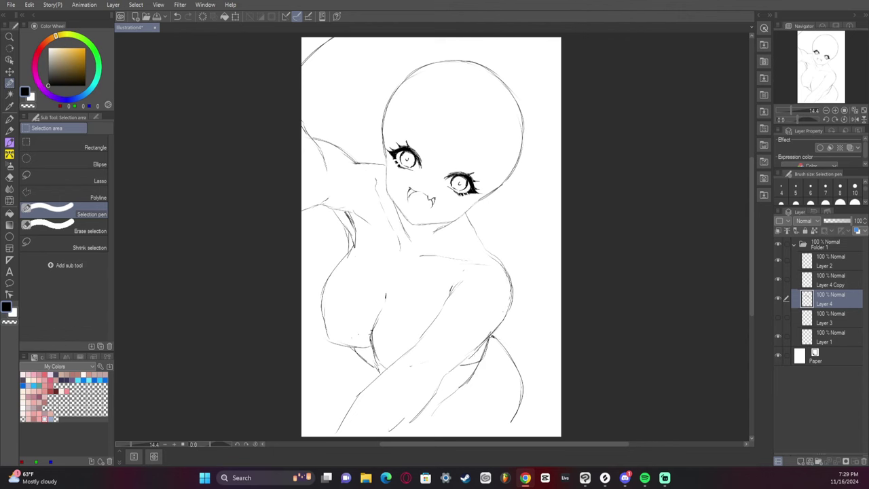
# Step: Draw a thin eyelid crease above each eye on Layer 1 with the G-pen
pyautogui.click(830, 336)
pyautogui.moveTo(802, 118); pyautogui.dragTo(790, 118)
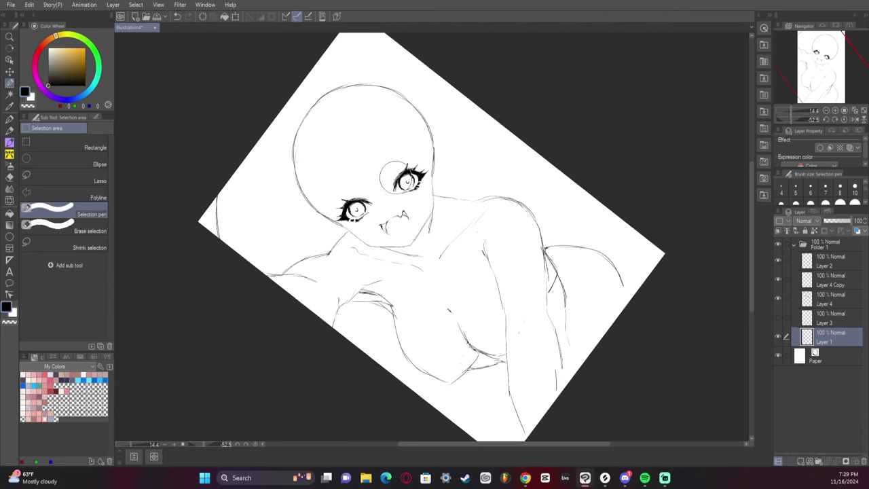
pyautogui.press('p')
pyautogui.moveTo(398, 171); pyautogui.dragTo(392, 185)
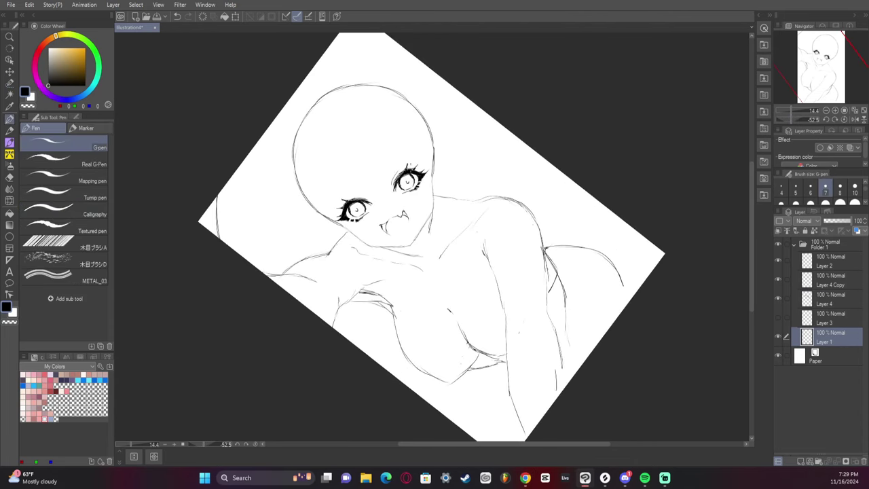
pyautogui.moveTo(342, 204)
pyautogui.mouseDown()
pyautogui.moveTo(338, 214)
pyautogui.moveTo(354, 196)
pyautogui.mouseUp()
pyautogui.click(845, 118)
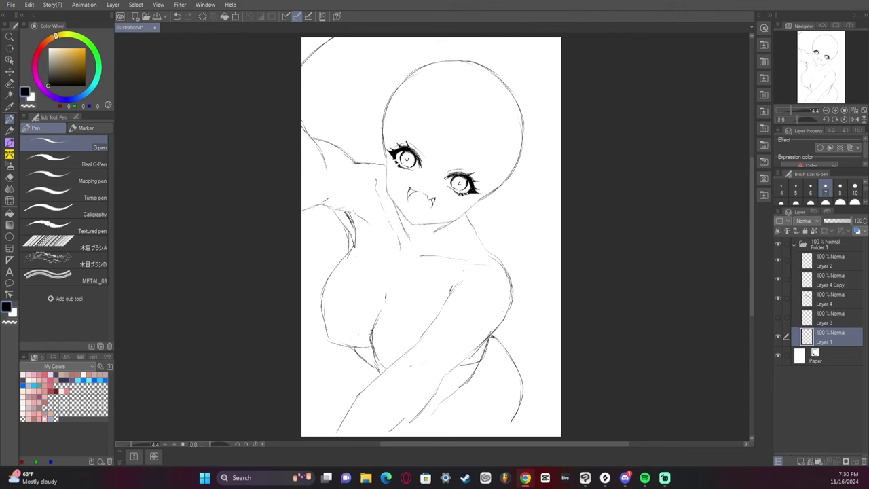
# Step: Sketch a small tuft of curved hair strands at the forehead hairline, rising to the top of the head
pyautogui.click(457, 93)
pyautogui.moveTo(445, 97)
pyautogui.mouseDown()
pyautogui.moveTo(441, 80)
pyautogui.moveTo(447, 95)
pyautogui.moveTo(428, 84)
pyautogui.mouseUp()
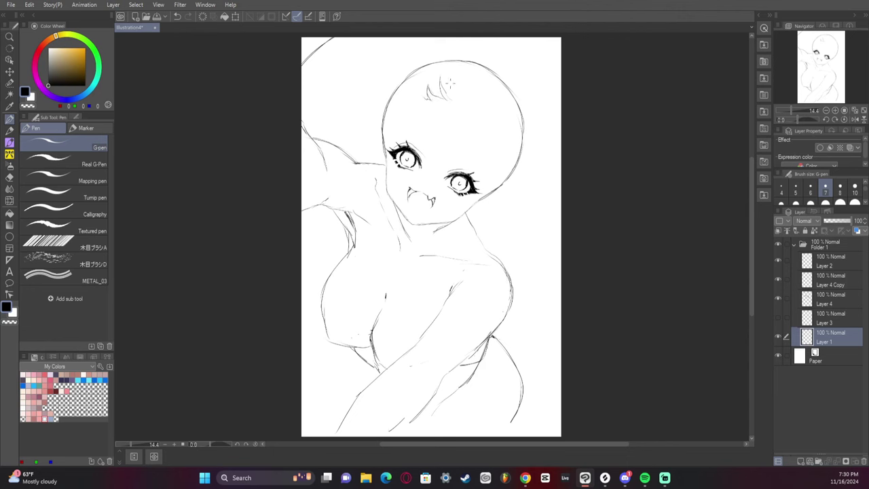
pyautogui.moveTo(443, 92)
pyautogui.mouseDown()
pyautogui.moveTo(442, 62)
pyautogui.moveTo(452, 51)
pyautogui.mouseUp()
pyautogui.hotkey('ctrl', 'z')
pyautogui.moveTo(454, 93); pyautogui.dragTo(446, 58)
pyautogui.moveTo(447, 59); pyautogui.dragTo(572, 36)
# Step: Sketch long hair strands sweeping from the forehead tuft up past the top of the head to the canvas edge
pyautogui.moveTo(793, 75); pyautogui.dragTo(791, 57)
pyautogui.hotkey('ctrl', 'z')
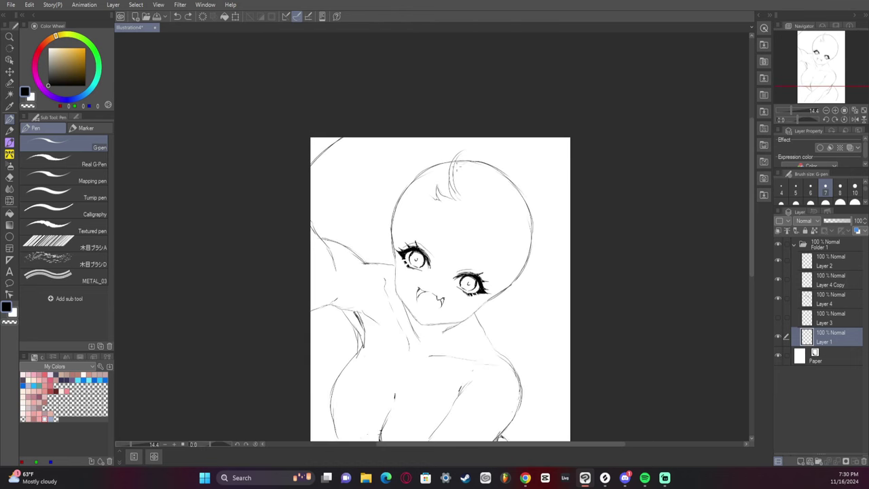
pyautogui.moveTo(455, 167)
pyautogui.mouseDown()
pyautogui.moveTo(546, 125)
pyautogui.moveTo(469, 191)
pyautogui.moveTo(464, 175)
pyautogui.moveTo(466, 201)
pyautogui.moveTo(500, 144)
pyautogui.mouseUp()
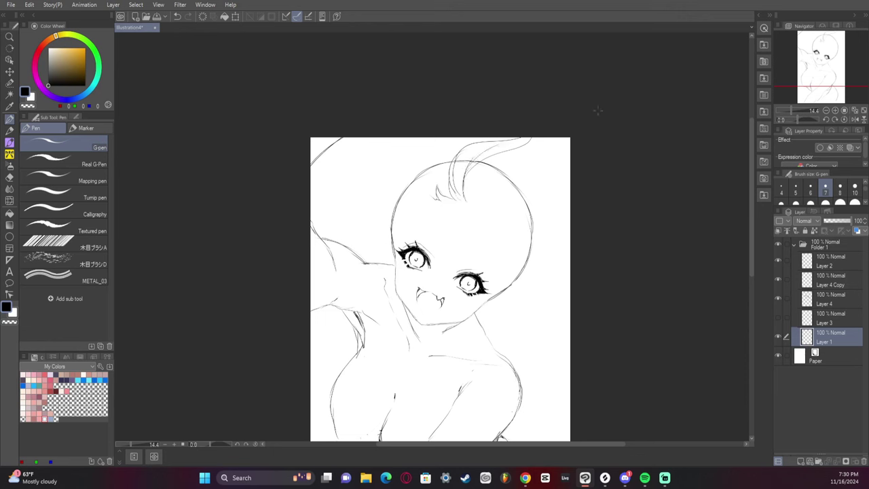
pyautogui.moveTo(465, 204); pyautogui.dragTo(495, 163)
# Step: Clean up the head outline where it crosses the swept-up hair strands with the Snap eraser
pyautogui.hotkey('alt', 'Tab')
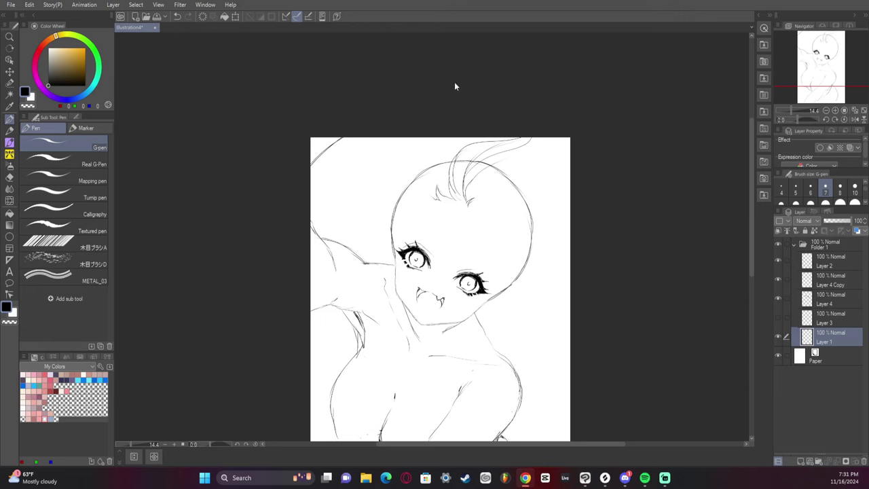
pyautogui.click(629, 197)
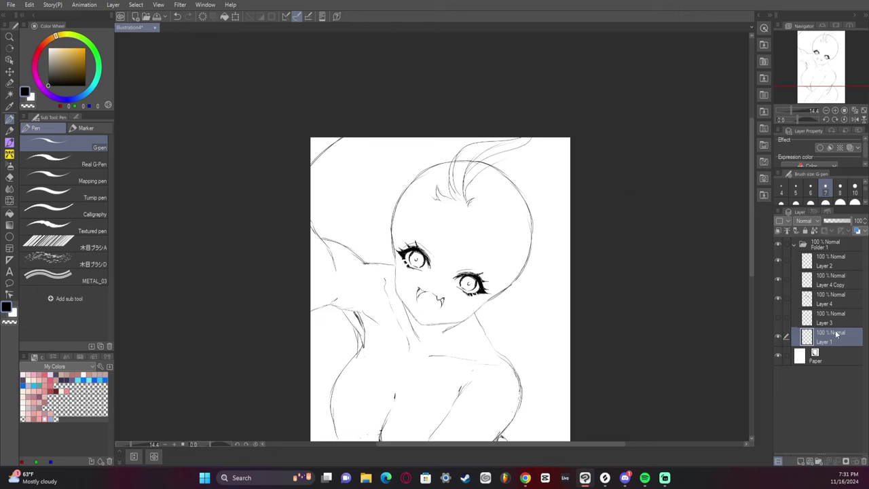
pyautogui.press('e')
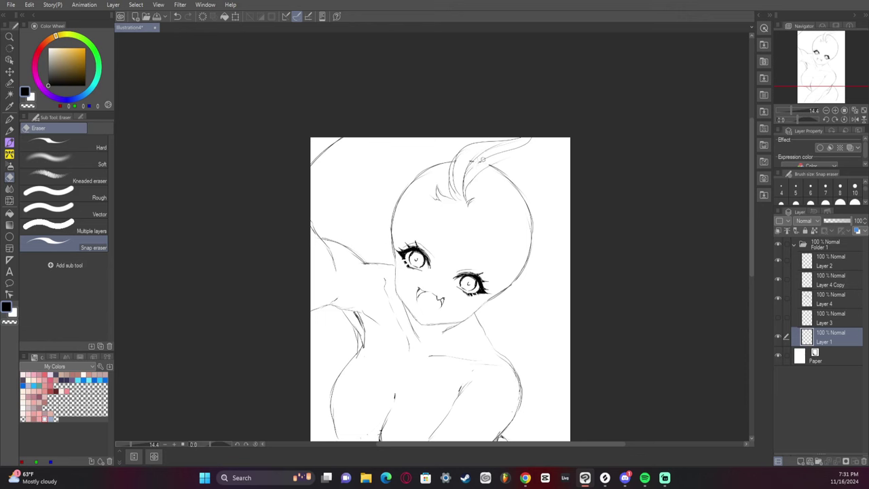
pyautogui.click(854, 119)
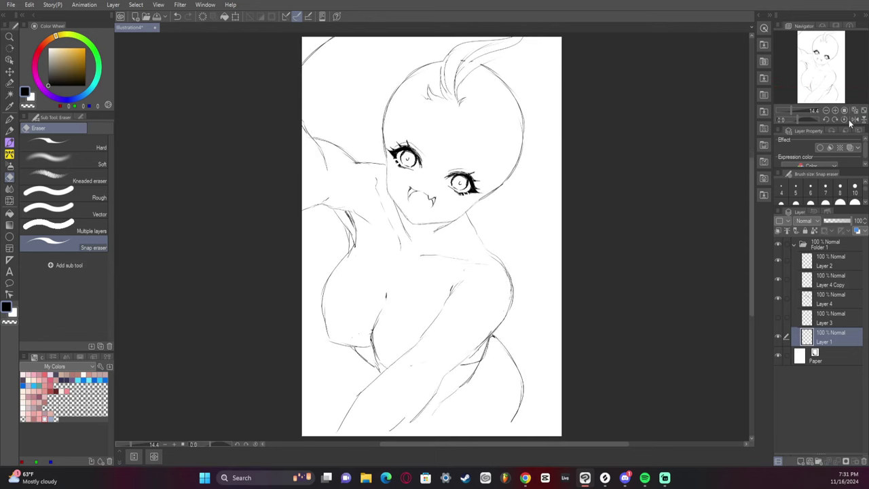
# Step: Fill out the hairline with more short curved strands on both sides of the forehead tuft
pyautogui.press('p')
pyautogui.moveTo(438, 68); pyautogui.dragTo(428, 88)
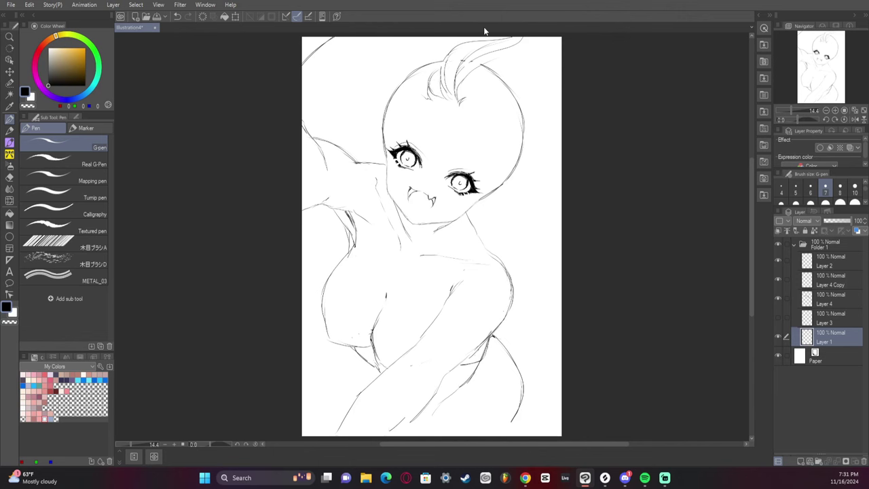
pyautogui.moveTo(460, 102)
pyautogui.mouseDown()
pyautogui.moveTo(465, 81)
pyautogui.moveTo(466, 96)
pyautogui.moveTo(514, 51)
pyautogui.moveTo(477, 95)
pyautogui.mouseUp()
pyautogui.moveTo(429, 86); pyautogui.dragTo(419, 99)
pyautogui.hotkey('ctrl', 'z')
pyautogui.moveTo(430, 88)
pyautogui.mouseDown()
pyautogui.moveTo(433, 100)
pyautogui.moveTo(449, 98)
pyautogui.mouseUp()
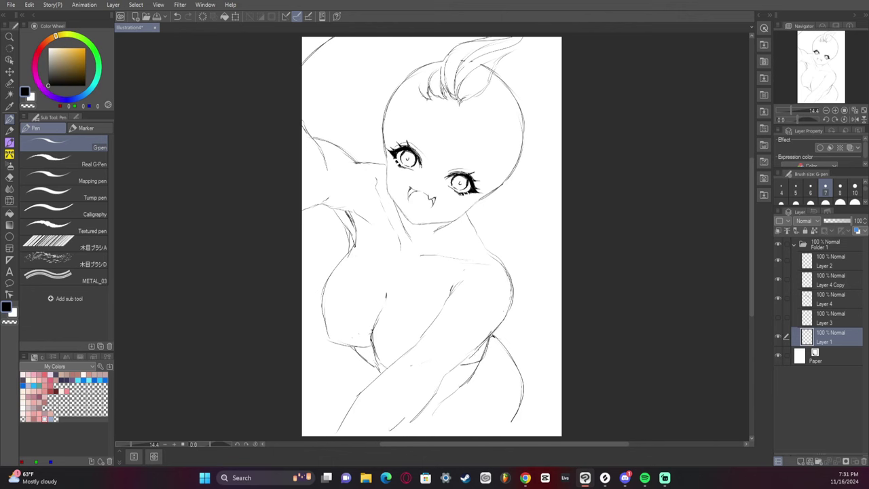
pyautogui.moveTo(419, 73)
pyautogui.mouseDown()
pyautogui.moveTo(423, 98)
pyautogui.moveTo(415, 103)
pyautogui.mouseUp()
# Step: Sketch a lock of hair flowing from the side of the head over the raised arm to the canvas edge
pyautogui.moveTo(394, 91)
pyautogui.mouseDown()
pyautogui.moveTo(343, 112)
pyautogui.moveTo(305, 89)
pyautogui.mouseUp()
pyautogui.hotkey('ctrl', 'z')
pyautogui.moveTo(399, 82)
pyautogui.mouseDown()
pyautogui.moveTo(382, 104)
pyautogui.moveTo(304, 89)
pyautogui.moveTo(360, 124)
pyautogui.moveTo(385, 116)
pyautogui.moveTo(365, 109)
pyautogui.moveTo(380, 106)
pyautogui.moveTo(365, 125)
pyautogui.moveTo(303, 127)
pyautogui.moveTo(315, 116)
pyautogui.moveTo(377, 111)
pyautogui.moveTo(295, 138)
pyautogui.mouseUp()
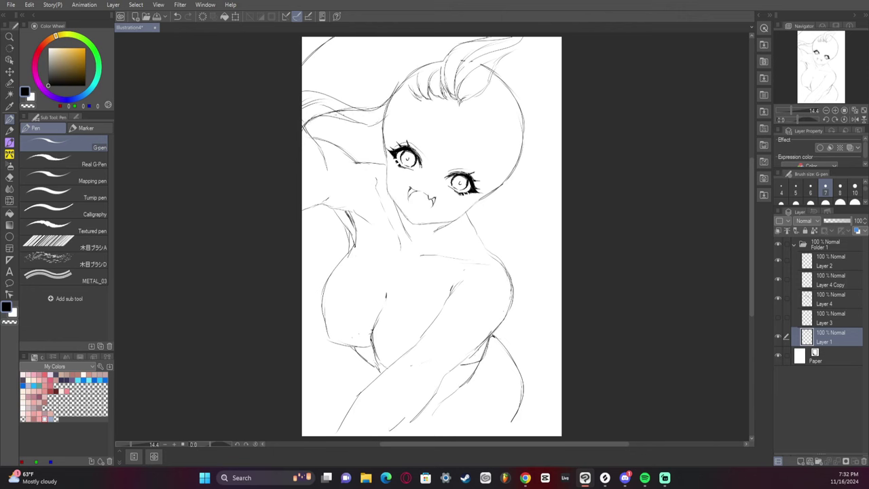
pyautogui.press('e')
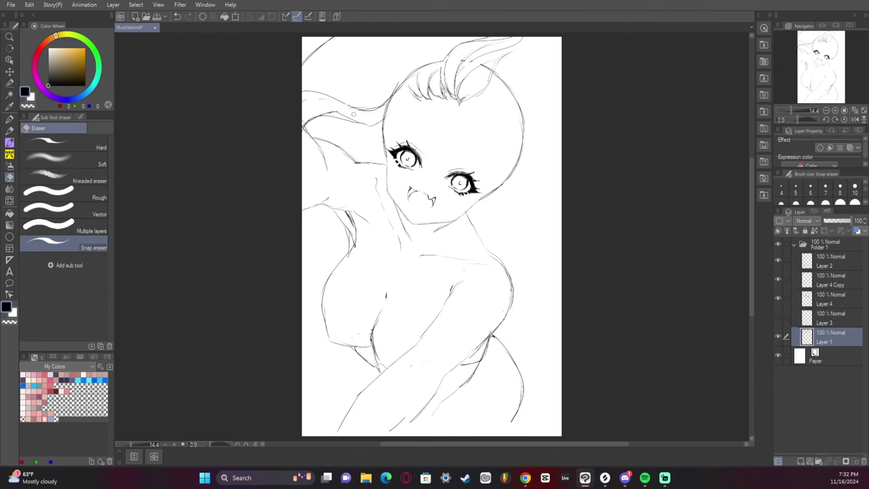
pyautogui.press('p')
pyautogui.moveTo(324, 114)
pyautogui.mouseDown()
pyautogui.moveTo(361, 117)
pyautogui.moveTo(388, 104)
pyautogui.mouseUp()
pyautogui.moveTo(349, 107); pyautogui.dragTo(415, 79)
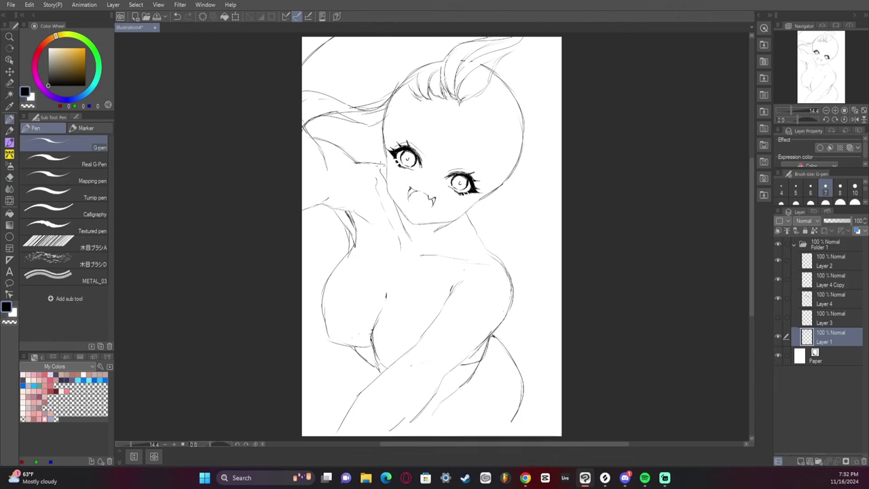
# Step: Sketch the ear outline and thin strands of hair along the side of the face beside the higher eye
pyautogui.moveTo(379, 166)
pyautogui.mouseDown()
pyautogui.moveTo(377, 138)
pyautogui.moveTo(378, 152)
pyautogui.mouseUp()
pyautogui.hotkey('ctrl', 'z')
pyautogui.moveTo(381, 178)
pyautogui.mouseDown()
pyautogui.moveTo(382, 154)
pyautogui.moveTo(384, 184)
pyautogui.mouseUp()
pyautogui.moveTo(385, 115)
pyautogui.mouseDown()
pyautogui.moveTo(366, 162)
pyautogui.moveTo(390, 176)
pyautogui.mouseUp()
pyautogui.moveTo(381, 131)
pyautogui.mouseDown()
pyautogui.moveTo(377, 162)
pyautogui.moveTo(376, 152)
pyautogui.moveTo(398, 171)
pyautogui.moveTo(389, 172)
pyautogui.mouseUp()
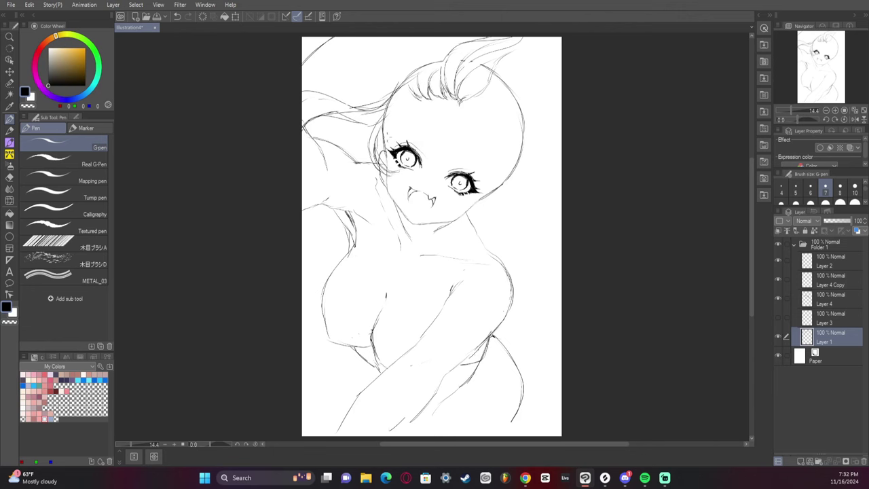
# Step: Sketch long wavy hair strands falling from the side of the head over the raised arm and curling at the end
pyautogui.moveTo(390, 130)
pyautogui.mouseDown()
pyautogui.moveTo(403, 101)
pyautogui.moveTo(417, 97)
pyautogui.moveTo(394, 114)
pyautogui.moveTo(387, 149)
pyautogui.mouseUp()
pyautogui.moveTo(376, 121); pyautogui.dragTo(322, 216)
pyautogui.moveTo(316, 184); pyautogui.dragTo(325, 223)
pyautogui.hotkey('ctrl', 'z')
pyautogui.hotkey('ctrl', 'z')
pyautogui.moveTo(374, 125)
pyautogui.mouseDown()
pyautogui.moveTo(334, 147)
pyautogui.moveTo(346, 213)
pyautogui.moveTo(323, 239)
pyautogui.moveTo(317, 235)
pyautogui.mouseUp()
pyautogui.moveTo(353, 206)
pyautogui.mouseDown()
pyautogui.moveTo(352, 217)
pyautogui.moveTo(327, 145)
pyautogui.moveTo(363, 129)
pyautogui.moveTo(378, 110)
pyautogui.mouseUp()
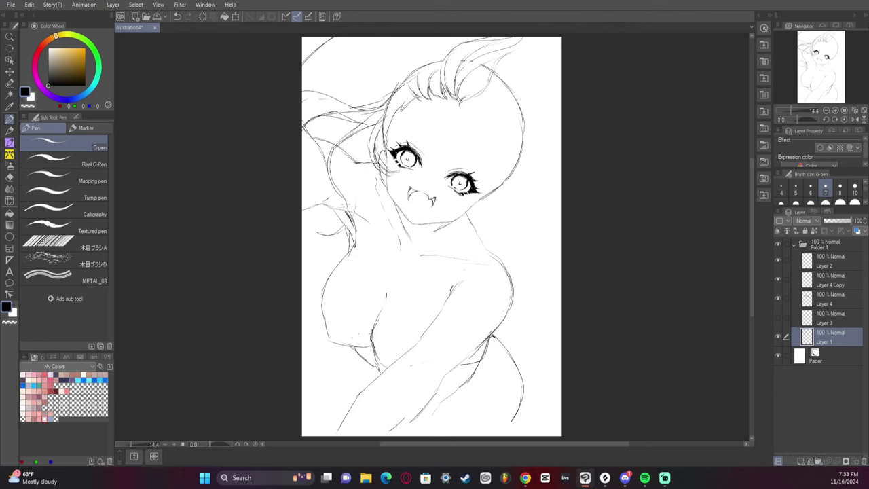
pyautogui.moveTo(304, 217)
pyautogui.mouseDown()
pyautogui.moveTo(344, 237)
pyautogui.moveTo(351, 221)
pyautogui.moveTo(342, 237)
pyautogui.moveTo(349, 228)
pyautogui.mouseUp()
pyautogui.hotkey('ctrl', 'z')
pyautogui.moveTo(358, 215)
pyautogui.mouseDown()
pyautogui.moveTo(354, 146)
pyautogui.moveTo(373, 125)
pyautogui.moveTo(351, 230)
pyautogui.moveTo(336, 172)
pyautogui.moveTo(364, 126)
pyautogui.mouseUp()
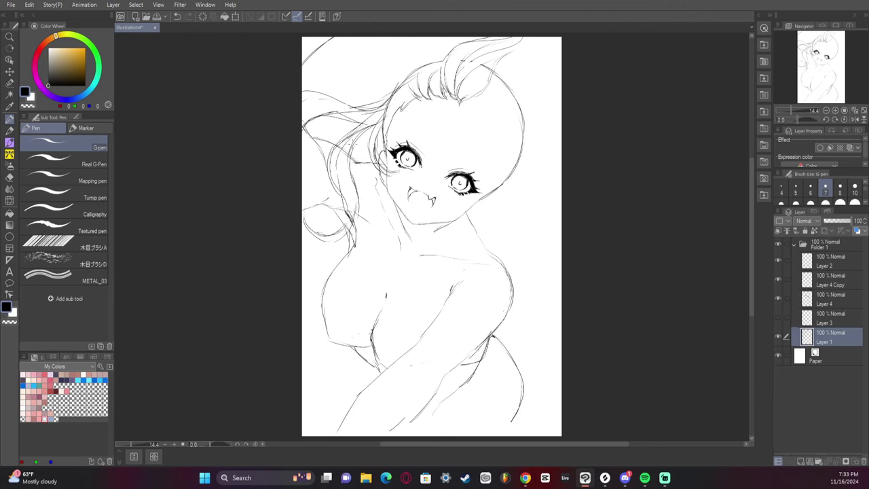
# Step: Erase the raised arm's lines on Layer 2 where the falling hair covers them, and make Layer 1 active again
pyautogui.press('e')
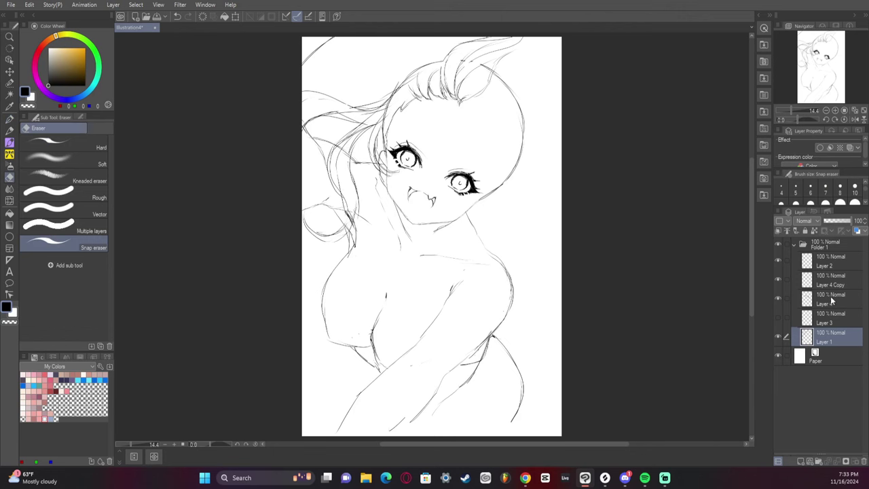
pyautogui.click(832, 262)
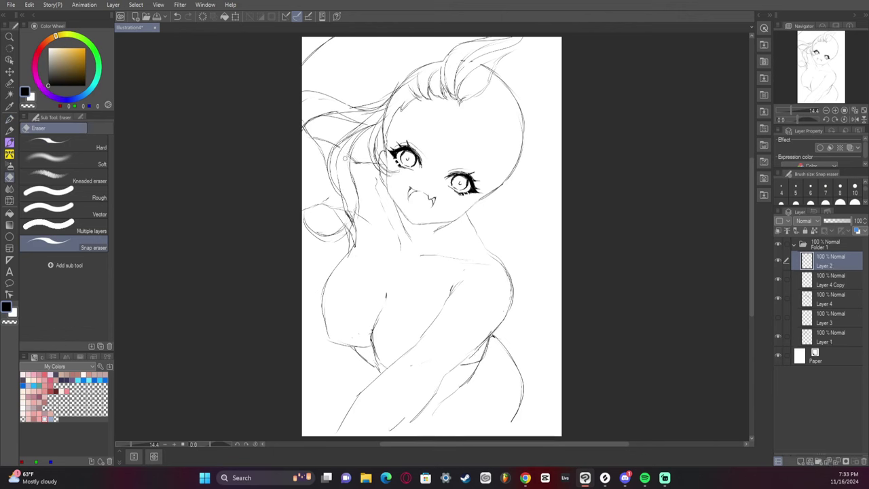
pyautogui.moveTo(352, 209); pyautogui.dragTo(345, 227)
pyautogui.click(832, 335)
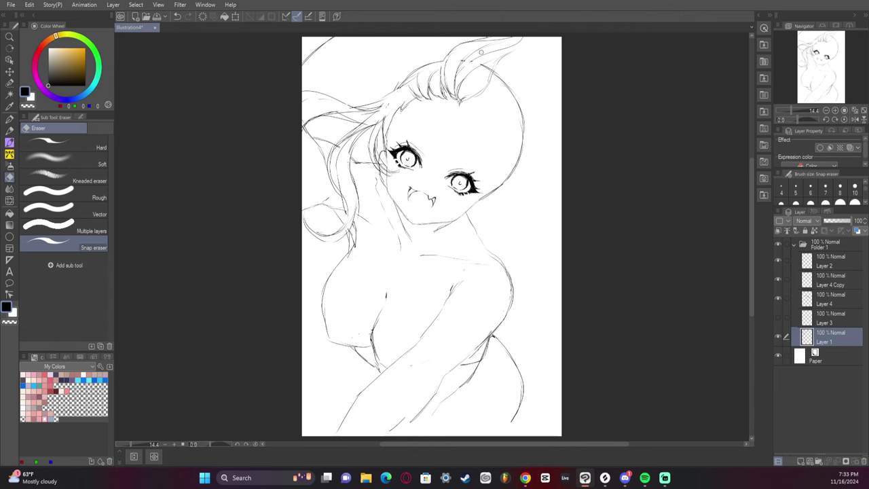
# Step: Sketch thin hair strands hanging from the ear beside the neck with the G-pen
pyautogui.press('p')
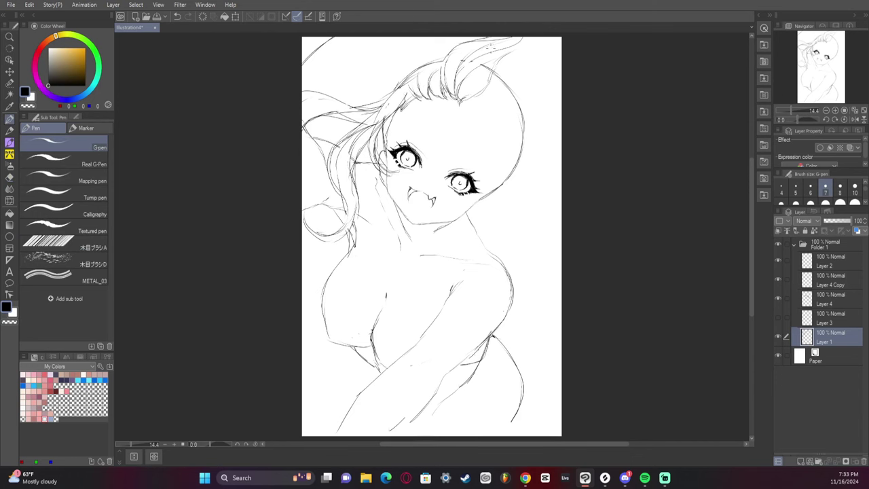
pyautogui.moveTo(364, 144)
pyautogui.mouseDown()
pyautogui.moveTo(361, 180)
pyautogui.moveTo(384, 214)
pyautogui.mouseUp()
pyautogui.hotkey('ctrl', 'z')
pyautogui.moveTo(355, 167)
pyautogui.mouseDown()
pyautogui.moveTo(377, 219)
pyautogui.moveTo(358, 190)
pyautogui.moveTo(357, 158)
pyautogui.mouseUp()
# Step: Outline large curved loops of hair rising from the side of the head toward the canvas's upper edge
pyautogui.moveTo(372, 110)
pyautogui.mouseDown()
pyautogui.moveTo(361, 40)
pyautogui.moveTo(348, 96)
pyautogui.moveTo(354, 106)
pyautogui.moveTo(358, 56)
pyautogui.moveTo(371, 39)
pyautogui.moveTo(377, 99)
pyautogui.moveTo(390, 100)
pyautogui.mouseUp()
pyautogui.moveTo(390, 102); pyautogui.dragTo(351, 60)
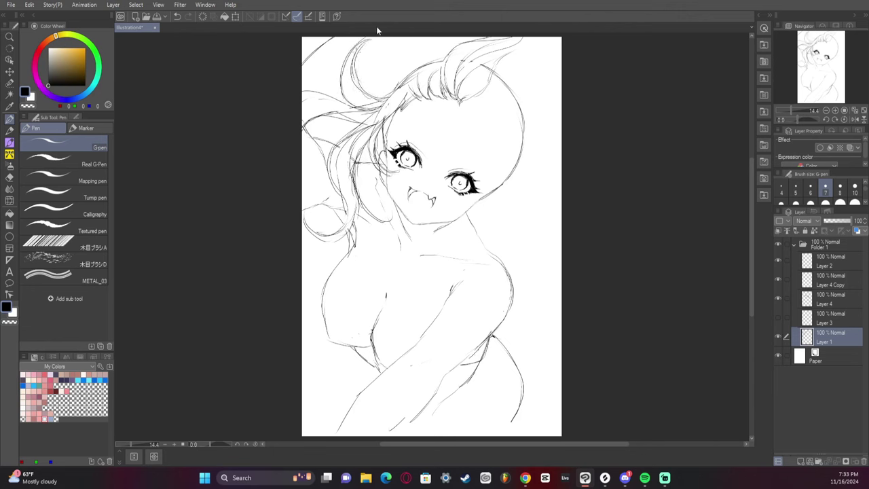
pyautogui.moveTo(364, 88)
pyautogui.mouseDown()
pyautogui.moveTo(379, 44)
pyautogui.moveTo(399, 37)
pyautogui.mouseUp()
pyautogui.moveTo(400, 39); pyautogui.dragTo(362, 63)
# Step: Erase the head outline crossing the swept-up tuft and sketch a curved bang sweeping down over the forehead
pyautogui.press('e')
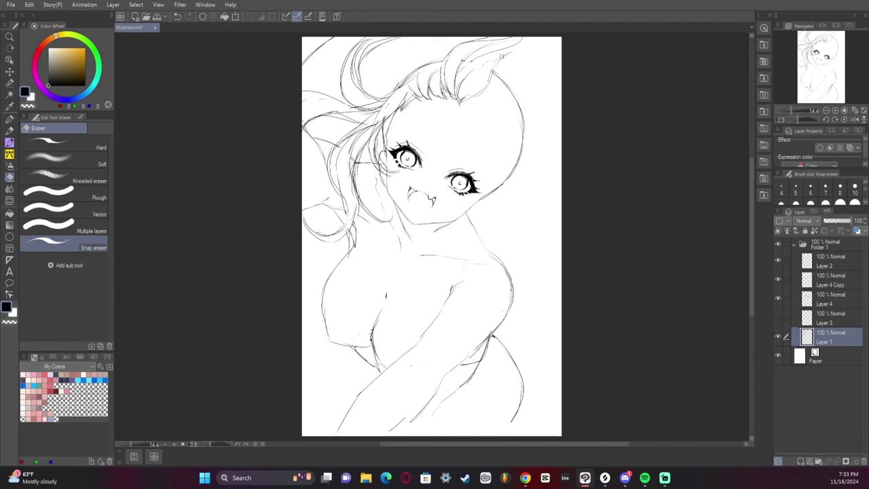
pyautogui.press('p')
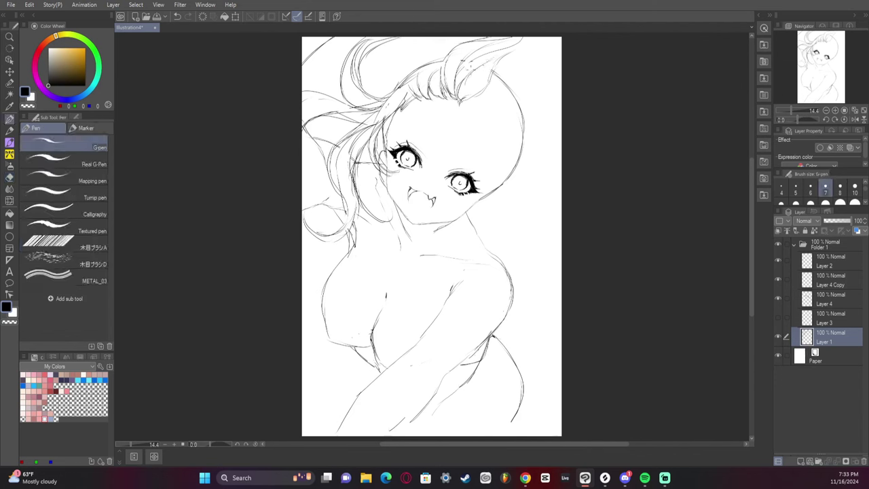
pyautogui.moveTo(461, 49)
pyautogui.mouseDown()
pyautogui.moveTo(445, 44)
pyautogui.moveTo(440, 133)
pyautogui.moveTo(424, 75)
pyautogui.moveTo(452, 54)
pyautogui.moveTo(424, 83)
pyautogui.moveTo(447, 135)
pyautogui.moveTo(451, 51)
pyautogui.mouseUp()
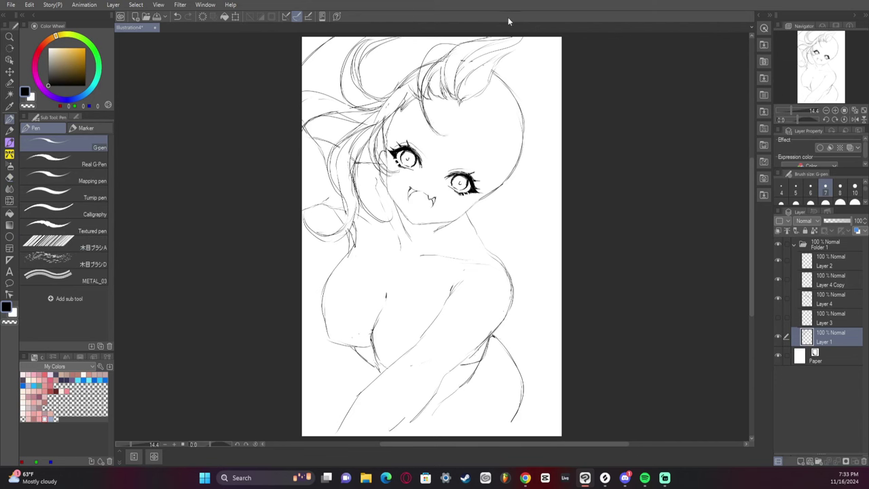
pyautogui.press('e')
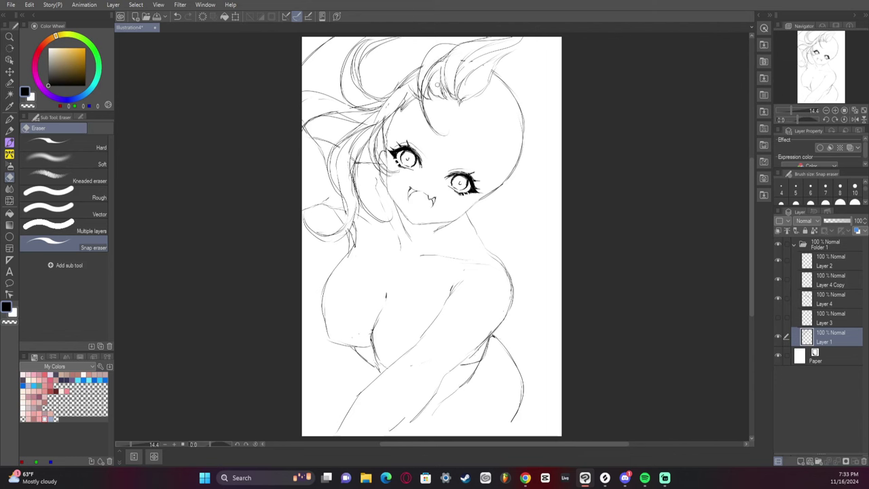
pyautogui.press('p')
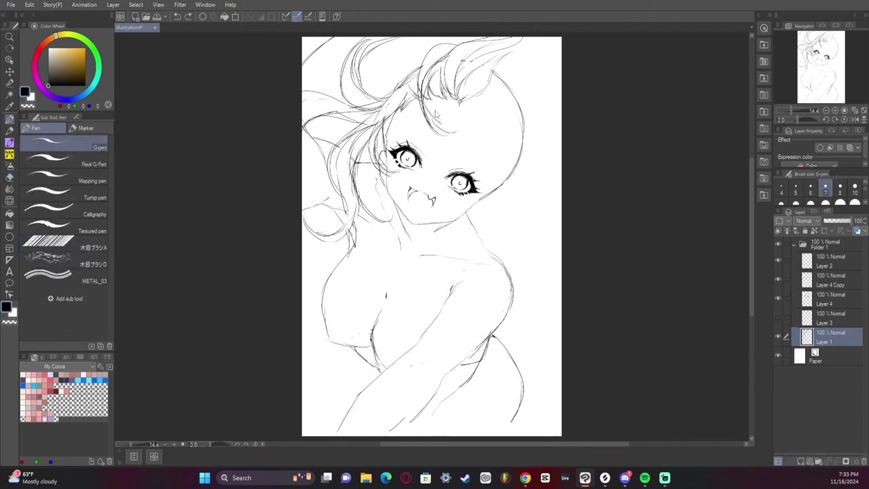
pyautogui.moveTo(423, 98)
pyautogui.mouseDown()
pyautogui.moveTo(468, 136)
pyautogui.moveTo(459, 133)
pyautogui.mouseUp()
# Step: Sketch the second ear beside the lower eye and a short hairline stroke at the temple above it
pyautogui.moveTo(489, 201); pyautogui.dragTo(479, 214)
pyautogui.moveTo(492, 193); pyautogui.dragTo(466, 216)
pyautogui.moveTo(488, 189)
pyautogui.mouseDown()
pyautogui.moveTo(479, 198)
pyautogui.moveTo(492, 183)
pyautogui.mouseUp()
pyautogui.moveTo(501, 162)
pyautogui.mouseDown()
pyautogui.moveTo(495, 170)
pyautogui.moveTo(497, 155)
pyautogui.mouseUp()
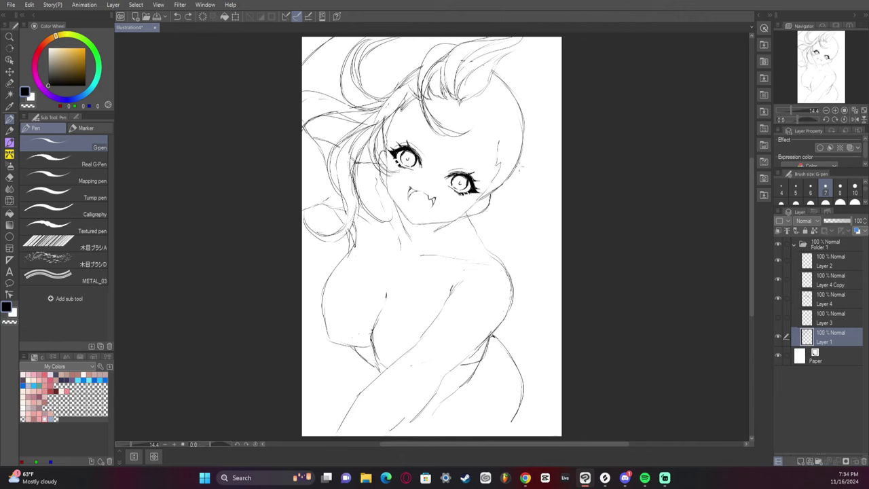
# Step: Sketch a long wavy lock flowing from behind the lower ear out to the canvas edge and back over the shoulder
pyautogui.moveTo(513, 180)
pyautogui.mouseDown()
pyautogui.moveTo(534, 190)
pyautogui.moveTo(557, 238)
pyautogui.moveTo(464, 322)
pyautogui.mouseUp()
pyautogui.hotkey('ctrl', 'z')
pyautogui.moveTo(559, 233)
pyautogui.mouseDown()
pyautogui.moveTo(529, 268)
pyautogui.moveTo(471, 252)
pyautogui.moveTo(513, 281)
pyautogui.moveTo(475, 299)
pyautogui.mouseUp()
pyautogui.hotkey('ctrl', 'z')
pyautogui.hotkey('ctrl', 'z')
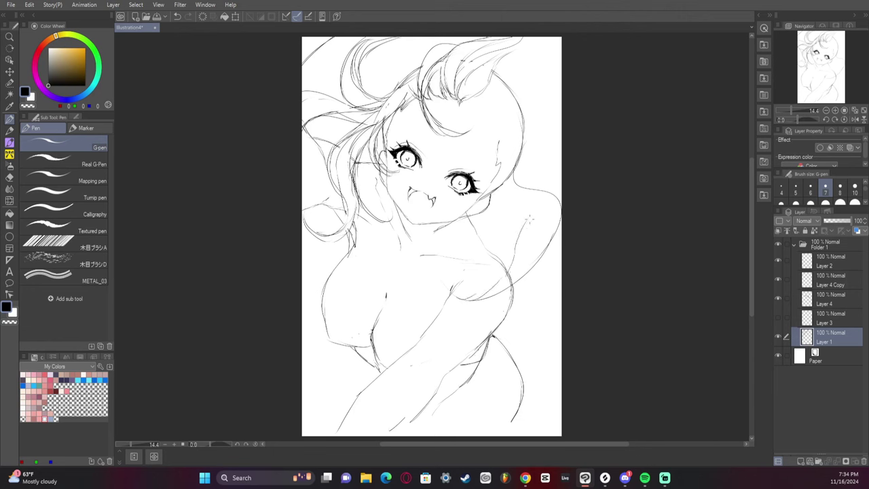
pyautogui.moveTo(528, 226)
pyautogui.mouseDown()
pyautogui.moveTo(527, 196)
pyautogui.moveTo(500, 189)
pyautogui.moveTo(509, 157)
pyautogui.moveTo(500, 196)
pyautogui.mouseUp()
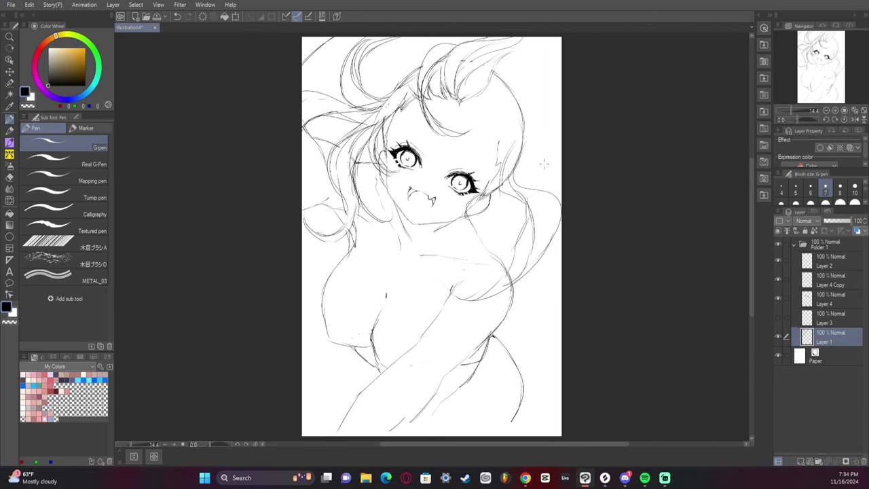
# Step: Add a small nose above the mouth and more curved strands inside the looped hair at the side of the head
pyautogui.moveTo(421, 176); pyautogui.dragTo(431, 175)
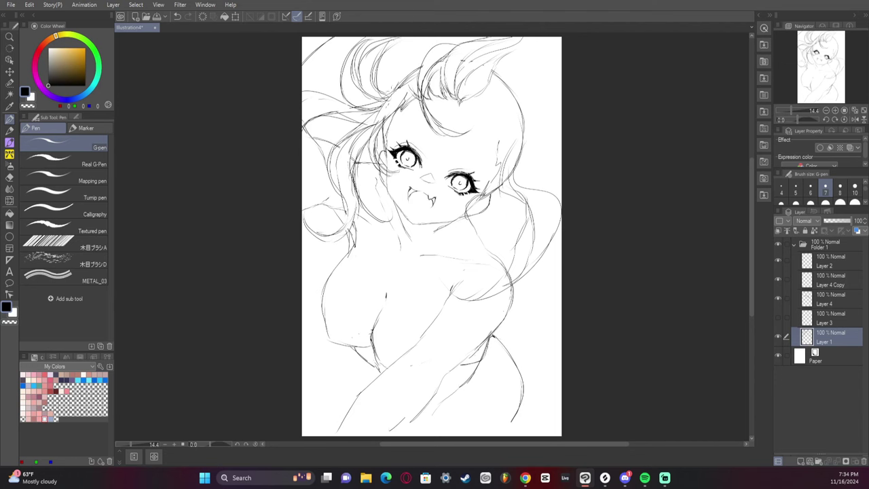
pyautogui.moveTo(416, 44)
pyautogui.mouseDown()
pyautogui.moveTo(425, 53)
pyautogui.moveTo(380, 73)
pyautogui.moveTo(385, 84)
pyautogui.mouseUp()
pyautogui.moveTo(385, 61)
pyautogui.mouseDown()
pyautogui.moveTo(419, 59)
pyautogui.moveTo(381, 91)
pyautogui.moveTo(396, 58)
pyautogui.mouseUp()
# Step: Extend the looped hair's strands down to the hairline and add short loose strands above the higher eye
pyautogui.press('e')
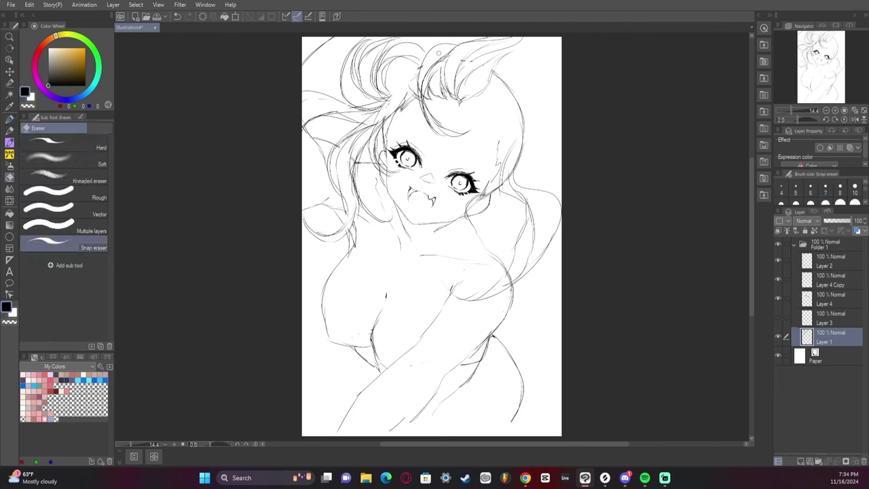
pyautogui.press('p')
pyautogui.moveTo(407, 83)
pyautogui.mouseDown()
pyautogui.moveTo(391, 114)
pyautogui.moveTo(398, 89)
pyautogui.moveTo(383, 102)
pyautogui.mouseUp()
pyautogui.moveTo(397, 74)
pyautogui.mouseDown()
pyautogui.moveTo(411, 68)
pyautogui.moveTo(389, 78)
pyautogui.moveTo(402, 131)
pyautogui.mouseUp()
pyautogui.moveTo(407, 108); pyautogui.dragTo(399, 129)
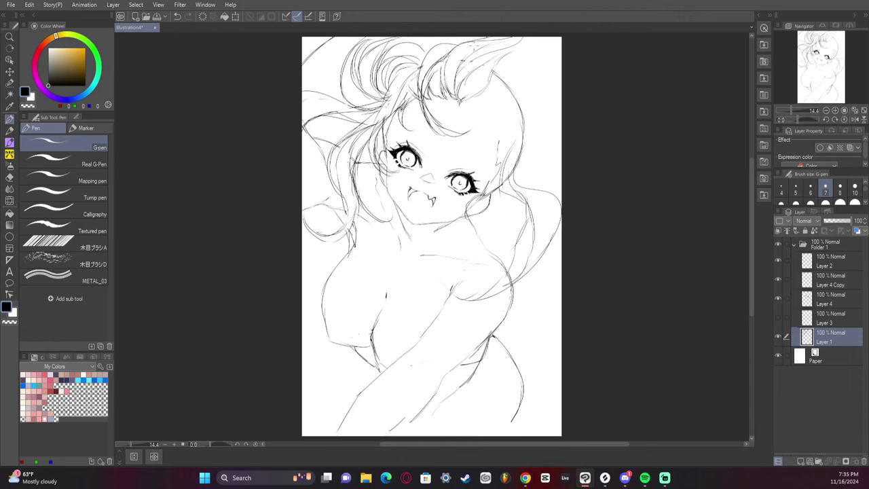
# Step: Outline a rounded loop of hair over the swept-up tuft down to the temple, and erase the lines it overlaps
pyautogui.moveTo(462, 59)
pyautogui.mouseDown()
pyautogui.moveTo(493, 89)
pyautogui.moveTo(478, 133)
pyautogui.mouseUp()
pyautogui.moveTo(502, 106); pyautogui.dragTo(485, 128)
pyautogui.moveTo(500, 78); pyautogui.dragTo(497, 106)
pyautogui.moveTo(463, 45)
pyautogui.mouseDown()
pyautogui.moveTo(499, 69)
pyautogui.moveTo(483, 46)
pyautogui.moveTo(491, 123)
pyautogui.mouseUp()
pyautogui.moveTo(501, 80); pyautogui.dragTo(491, 120)
pyautogui.press('e')
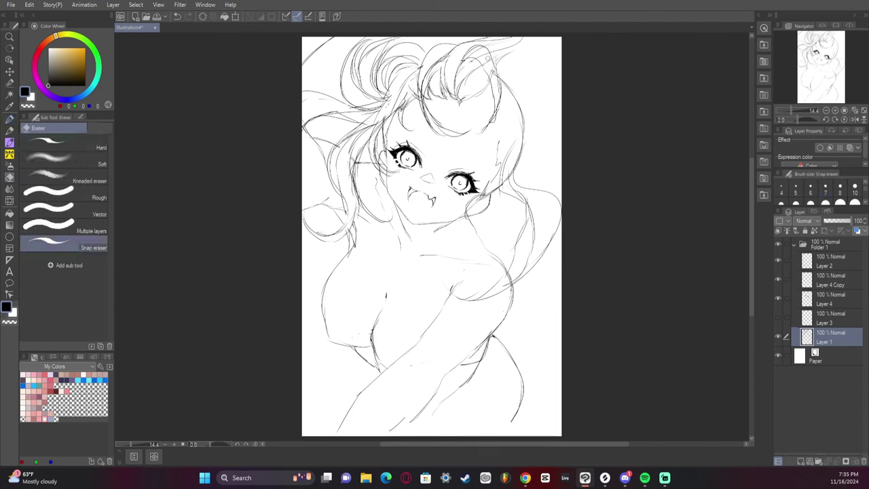
pyautogui.moveTo(481, 48); pyautogui.dragTo(471, 53)
# Step: Sketch short strands under the rounded loop and thin locks sweeping from the temple toward the canvas edge
pyautogui.press('p')
pyautogui.moveTo(463, 101)
pyautogui.mouseDown()
pyautogui.moveTo(495, 123)
pyautogui.moveTo(519, 125)
pyautogui.moveTo(566, 108)
pyautogui.moveTo(497, 121)
pyautogui.moveTo(481, 109)
pyautogui.mouseUp()
pyautogui.moveTo(475, 94)
pyautogui.mouseDown()
pyautogui.moveTo(494, 111)
pyautogui.moveTo(517, 107)
pyautogui.moveTo(466, 120)
pyautogui.moveTo(548, 161)
pyautogui.mouseUp()
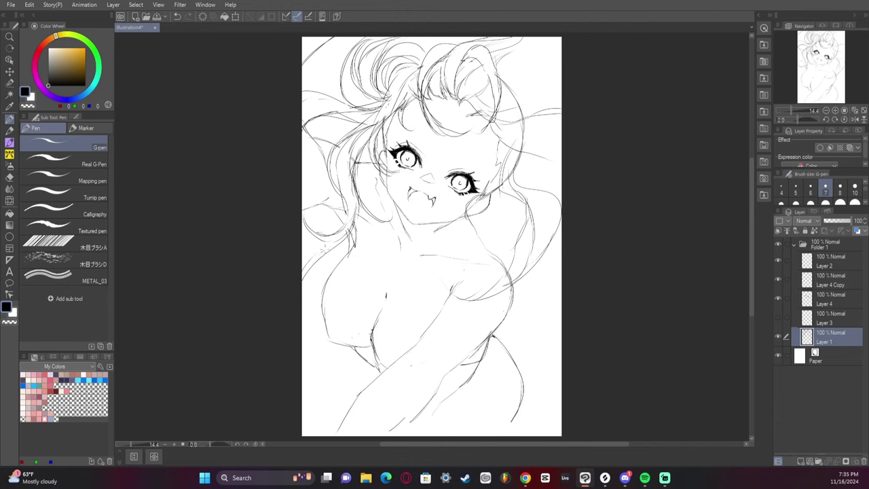
pyautogui.click(863, 120)
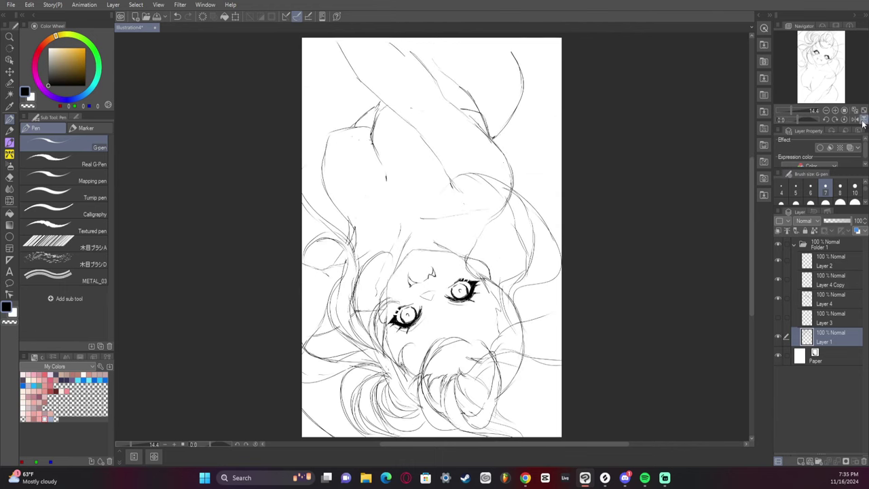
pyautogui.click(863, 119)
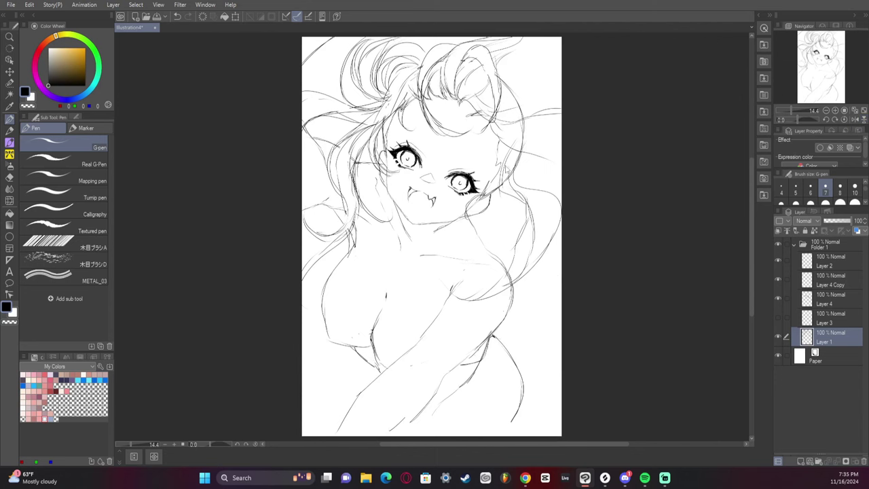
# Step: Sketch strands around the lower ear and temple, replacing the skull outline with fuller locks sweeping to the canvas edge
pyautogui.moveTo(494, 186); pyautogui.dragTo(506, 218)
pyautogui.press('e')
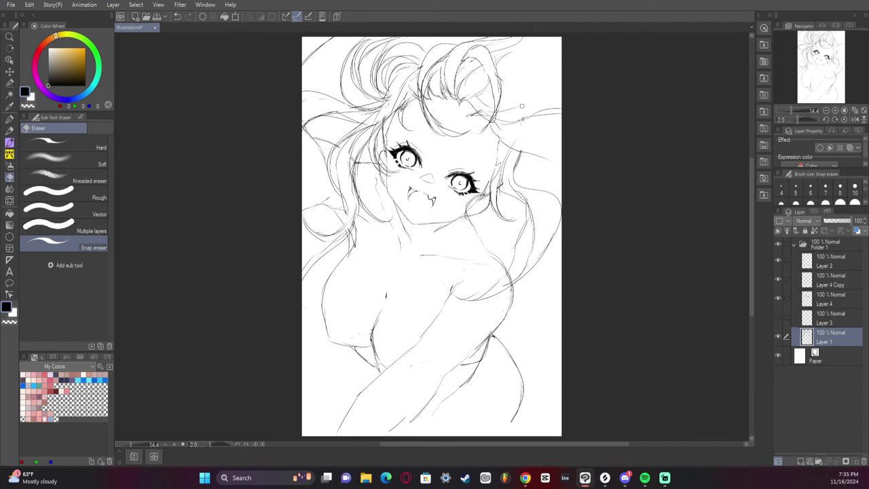
pyautogui.press('p')
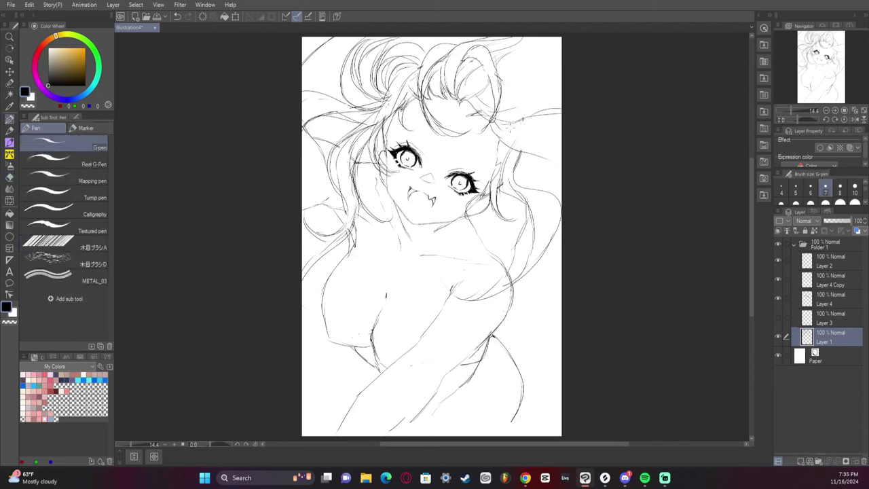
pyautogui.moveTo(495, 123)
pyautogui.mouseDown()
pyautogui.moveTo(562, 163)
pyautogui.moveTo(515, 126)
pyautogui.moveTo(561, 114)
pyautogui.mouseUp()
pyautogui.moveTo(493, 131)
pyautogui.mouseDown()
pyautogui.moveTo(496, 164)
pyautogui.moveTo(490, 142)
pyautogui.mouseUp()
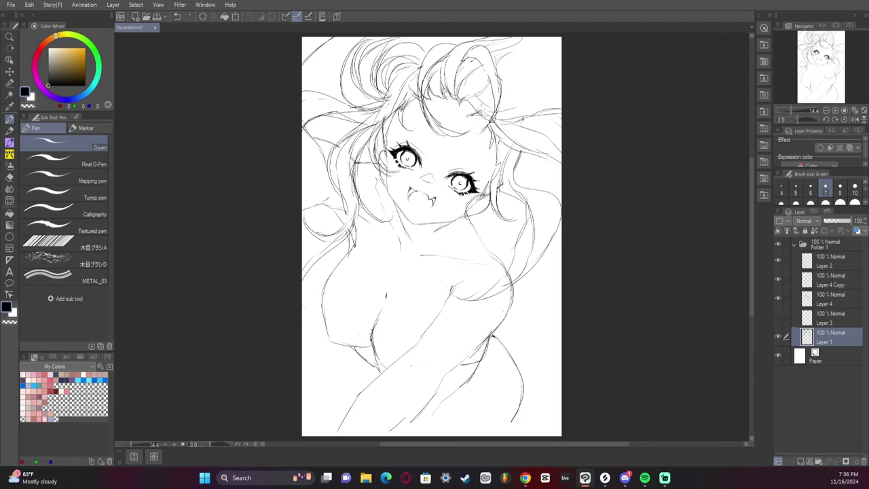
# Step: Sketch curling locks that frame the face and hang down on both sides of the neck
pyautogui.moveTo(502, 163); pyautogui.dragTo(449, 251)
pyautogui.moveTo(449, 203); pyautogui.dragTo(438, 248)
pyautogui.hotkey('ctrl', 'z')
pyautogui.moveTo(467, 194)
pyautogui.mouseDown()
pyautogui.moveTo(445, 245)
pyautogui.moveTo(458, 260)
pyautogui.moveTo(463, 194)
pyautogui.moveTo(496, 137)
pyautogui.moveTo(449, 218)
pyautogui.moveTo(449, 238)
pyautogui.mouseUp()
pyautogui.moveTo(389, 156)
pyautogui.mouseDown()
pyautogui.moveTo(392, 257)
pyautogui.moveTo(366, 223)
pyautogui.moveTo(388, 162)
pyautogui.mouseUp()
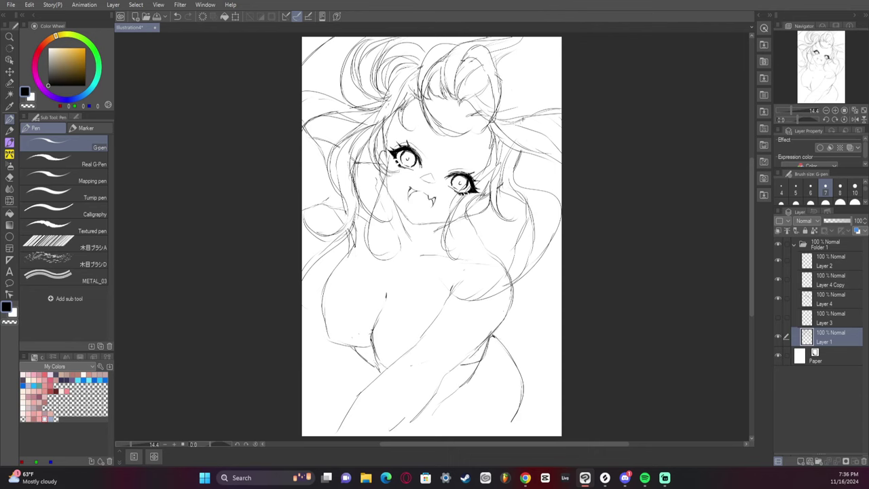
pyautogui.moveTo(455, 164); pyautogui.dragTo(476, 158)
pyautogui.moveTo(805, 119); pyautogui.dragTo(800, 119)
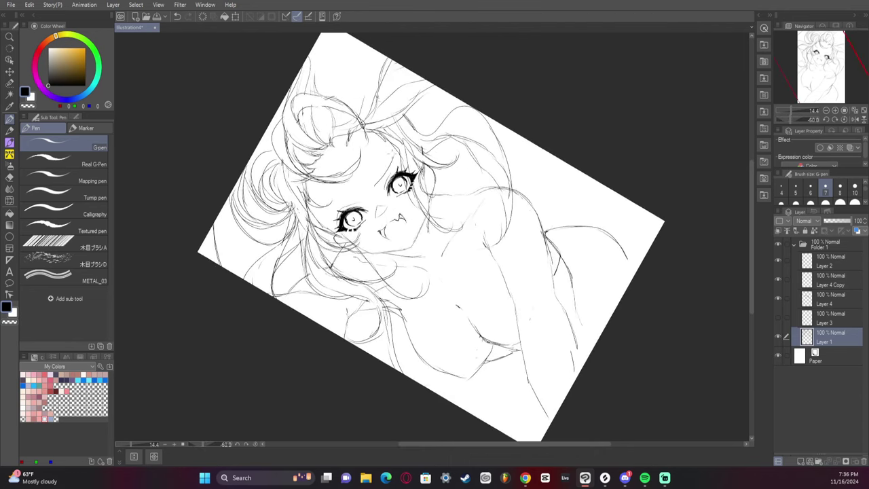
pyautogui.moveTo(391, 152)
pyautogui.mouseDown()
pyautogui.moveTo(375, 184)
pyautogui.moveTo(382, 158)
pyautogui.mouseUp()
pyautogui.moveTo(382, 184); pyautogui.dragTo(390, 151)
pyautogui.hotkey('ctrl', 'z')
pyautogui.hotkey('ctrl', 'z')
pyautogui.moveTo(325, 212)
pyautogui.mouseDown()
pyautogui.moveTo(362, 203)
pyautogui.moveTo(364, 191)
pyautogui.moveTo(332, 207)
pyautogui.mouseUp()
pyautogui.hotkey('ctrl', 'z')
pyautogui.hotkey('ctrl', 'z')
pyautogui.hotkey('ctrl', 'z')
pyautogui.hotkey('ctrl', 'z')
pyautogui.click(843, 119)
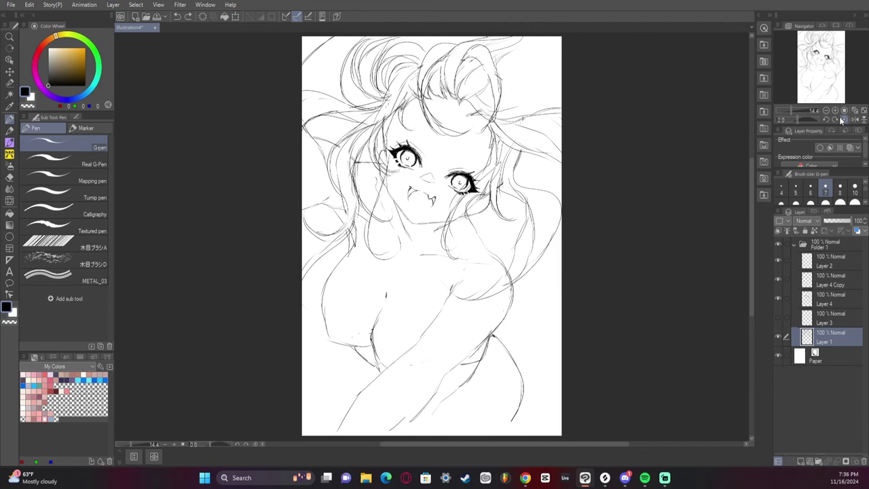
# Step: Thicken the long lock over the shoulder with extra strands following its curve
pyautogui.moveTo(536, 255)
pyautogui.mouseDown()
pyautogui.moveTo(488, 310)
pyautogui.moveTo(441, 311)
pyautogui.moveTo(508, 299)
pyautogui.mouseUp()
pyautogui.moveTo(552, 224); pyautogui.dragTo(519, 287)
pyautogui.moveTo(551, 197)
pyautogui.mouseDown()
pyautogui.moveTo(537, 238)
pyautogui.moveTo(551, 231)
pyautogui.mouseUp()
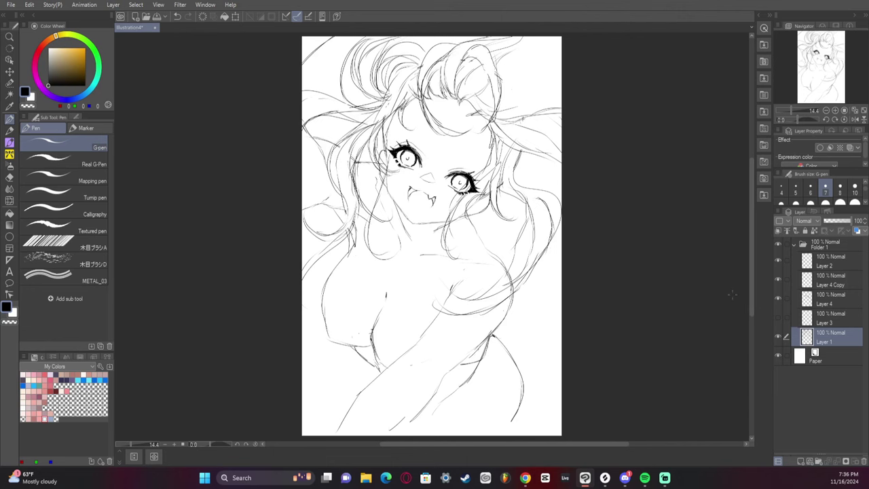
# Step: Outline a large curved lock of hair from the rounded loop toward the canvas's upper corner and back to the temple
pyautogui.moveTo(494, 67)
pyautogui.mouseDown()
pyautogui.moveTo(534, 57)
pyautogui.moveTo(540, 44)
pyautogui.mouseUp()
pyautogui.hotkey('ctrl', 'z')
pyautogui.moveTo(502, 95); pyautogui.dragTo(531, 93)
pyautogui.moveTo(548, 43)
pyautogui.mouseDown()
pyautogui.moveTo(545, 86)
pyautogui.moveTo(507, 97)
pyautogui.mouseUp()
pyautogui.moveTo(500, 59); pyautogui.dragTo(541, 46)
pyautogui.moveTo(521, 89)
pyautogui.mouseDown()
pyautogui.moveTo(534, 99)
pyautogui.moveTo(533, 115)
pyautogui.moveTo(524, 91)
pyautogui.moveTo(555, 37)
pyautogui.mouseUp()
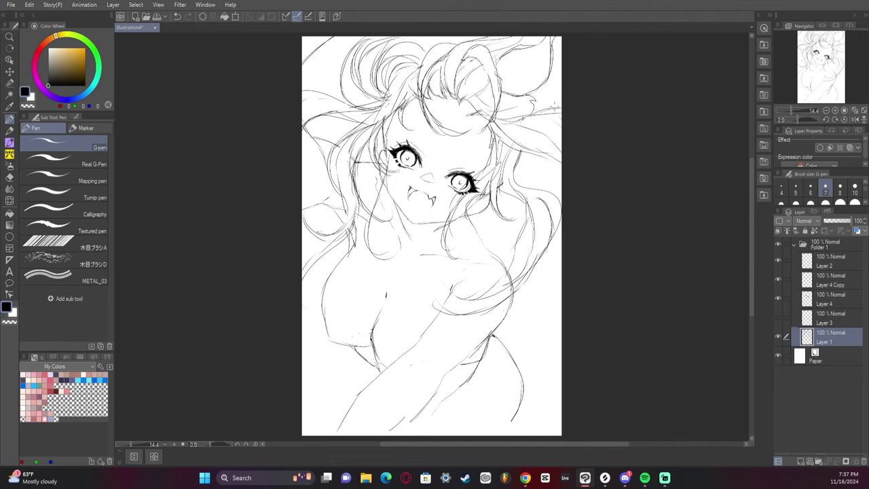
pyautogui.moveTo(556, 106); pyautogui.dragTo(534, 106)
pyautogui.press('e')
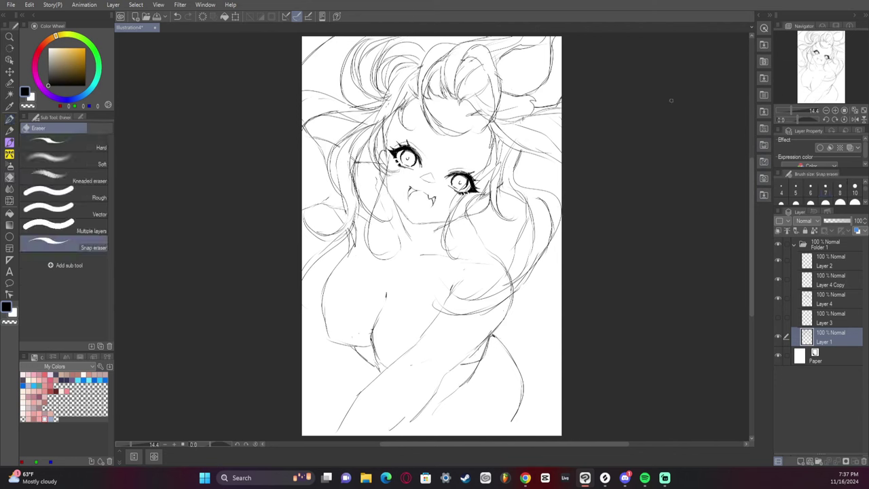
pyautogui.press('p')
# Step: Sketch the top contour of the hair where it meets the canvas's upper edge
pyautogui.moveTo(837, 69); pyautogui.dragTo(835, 47)
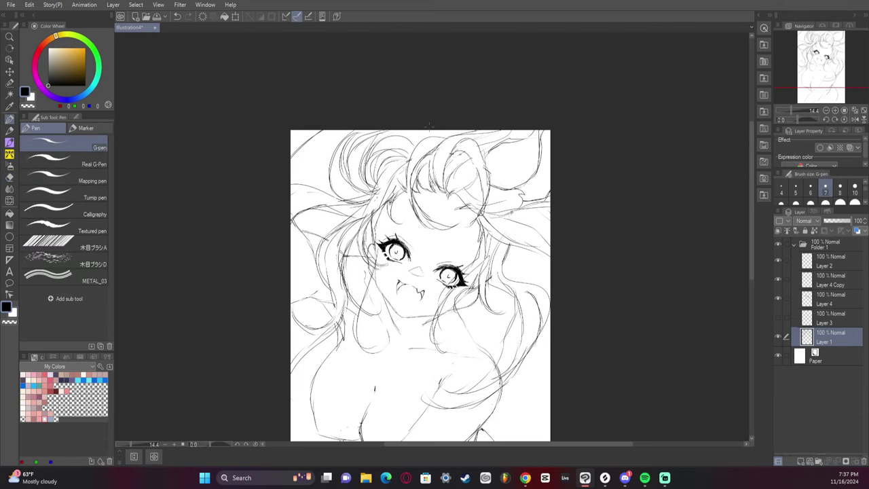
pyautogui.moveTo(429, 124)
pyautogui.mouseDown()
pyautogui.moveTo(431, 136)
pyautogui.moveTo(383, 140)
pyautogui.mouseUp()
pyautogui.click(864, 110)
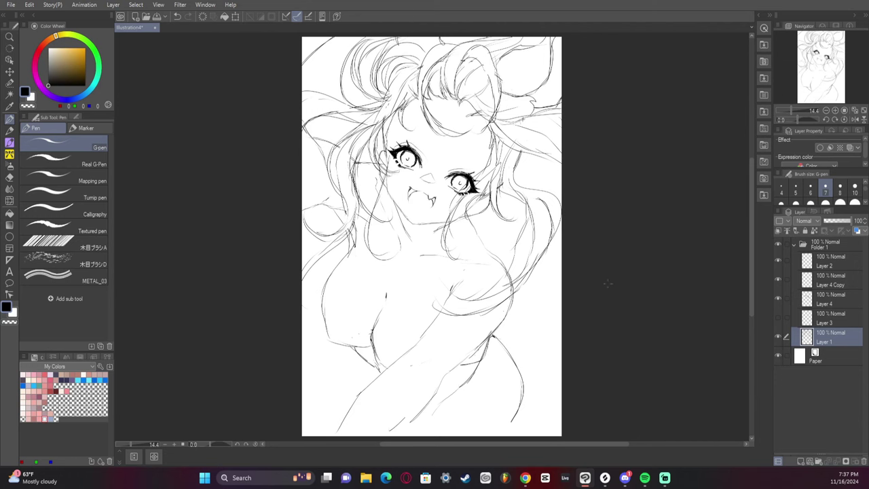
# Step: Erase the long lock flowing over the shoulder on the lower ear's side with the Snap eraser
pyautogui.press('e')
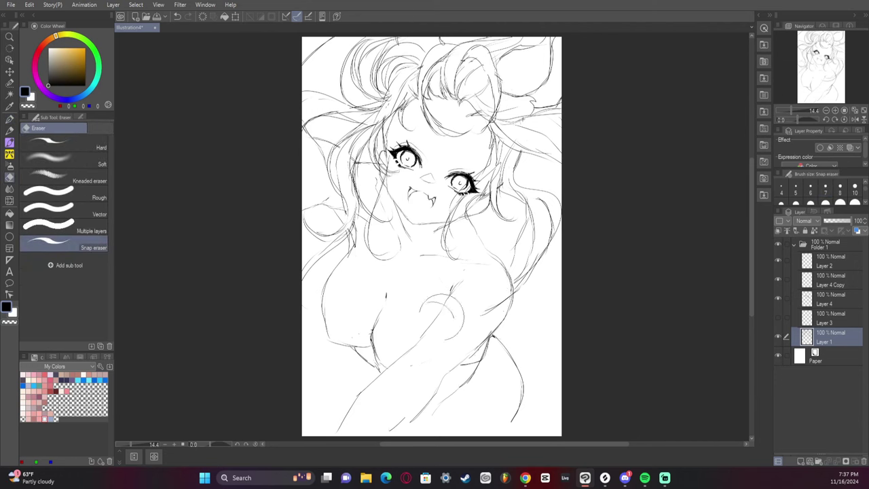
pyautogui.moveTo(442, 316)
pyautogui.mouseDown()
pyautogui.moveTo(563, 237)
pyautogui.moveTo(544, 163)
pyautogui.mouseUp()
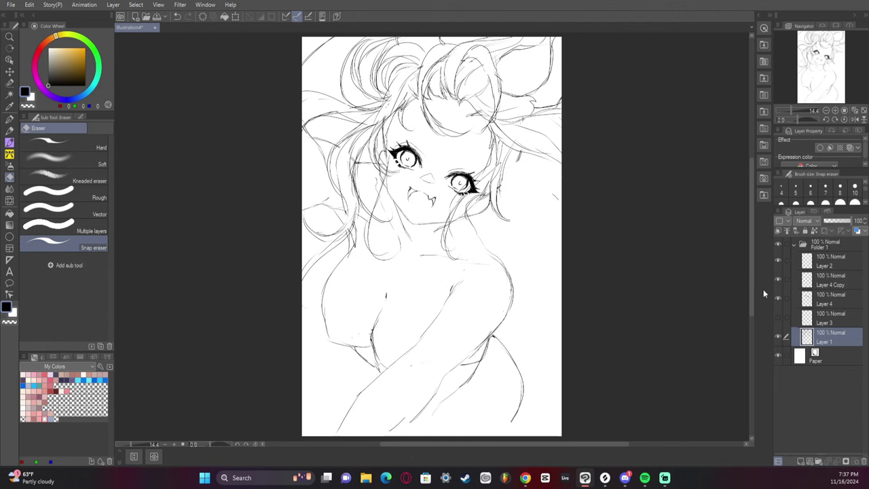
# Step: Mirror the canvas view and sketch a large rounded curl of hair behind the shoulder with the G-pen
pyautogui.press('p')
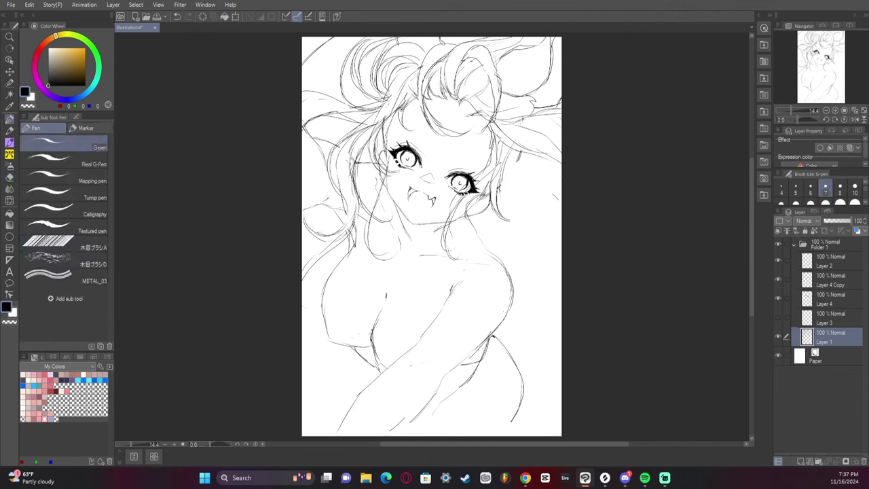
pyautogui.moveTo(356, 161); pyautogui.dragTo(391, 264)
pyautogui.hotkey('ctrl', 'z')
pyautogui.hotkey('ctrl', 'z')
pyautogui.click(857, 120)
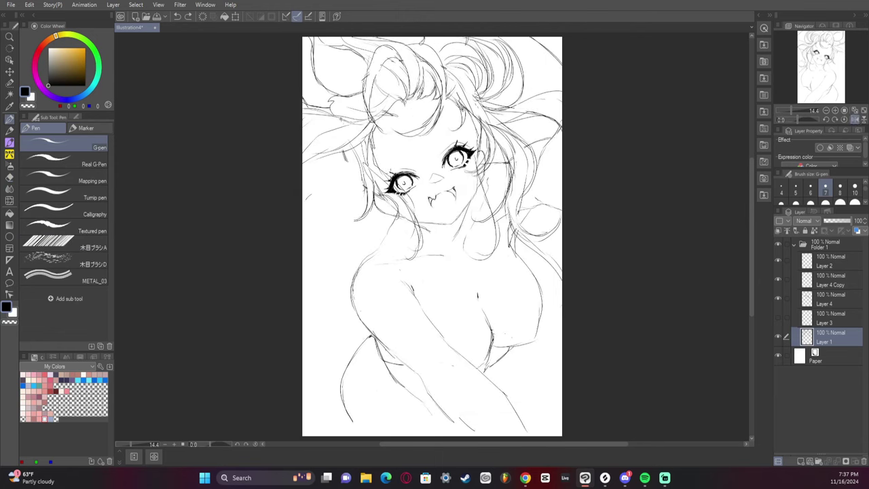
pyautogui.moveTo(377, 190)
pyautogui.mouseDown()
pyautogui.moveTo(345, 193)
pyautogui.moveTo(321, 215)
pyautogui.moveTo(324, 258)
pyautogui.moveTo(360, 273)
pyautogui.moveTo(312, 231)
pyautogui.moveTo(314, 205)
pyautogui.moveTo(350, 189)
pyautogui.moveTo(317, 240)
pyautogui.moveTo(378, 258)
pyautogui.moveTo(371, 203)
pyautogui.moveTo(314, 237)
pyautogui.moveTo(322, 258)
pyautogui.mouseUp()
pyautogui.hotkey('ctrl', 'z')
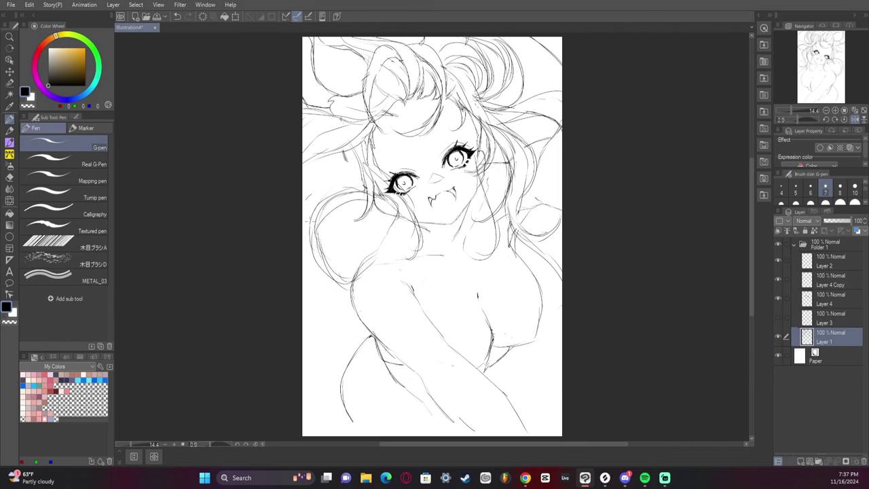
pyautogui.moveTo(310, 221); pyautogui.dragTo(339, 154)
pyautogui.hotkey('ctrl', 'z')
pyautogui.moveTo(311, 237); pyautogui.dragTo(355, 148)
pyautogui.moveTo(311, 213)
pyautogui.mouseDown()
pyautogui.moveTo(345, 153)
pyautogui.moveTo(323, 155)
pyautogui.mouseUp()
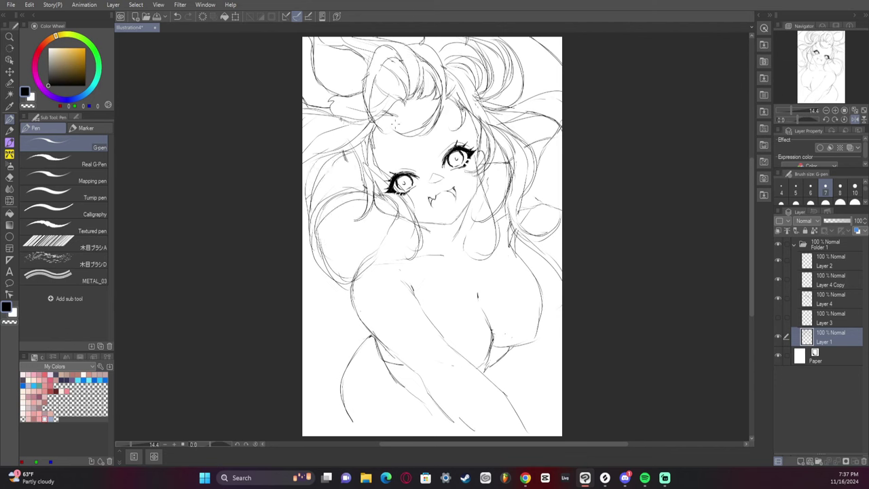
# Step: Restore the unmirrored view and sketch short brow marks above the eyes plus a strand in the upper hair
pyautogui.click(853, 119)
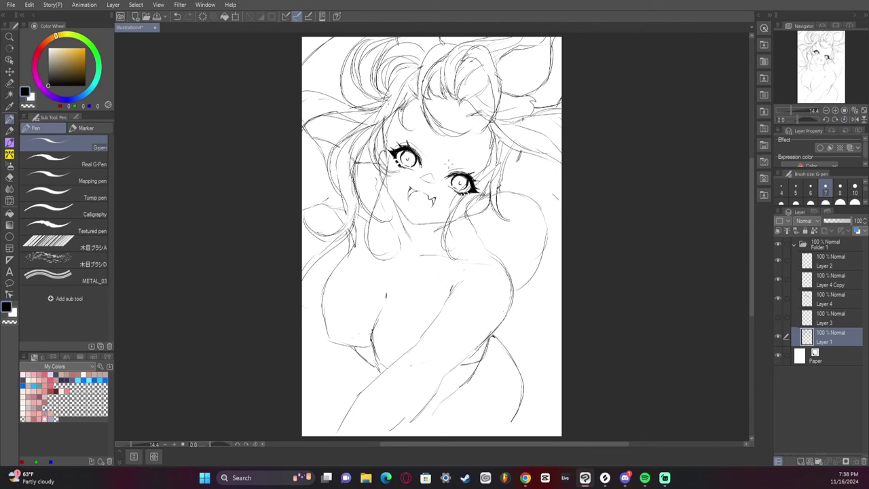
pyautogui.moveTo(449, 164); pyautogui.dragTo(462, 167)
pyautogui.moveTo(411, 139); pyautogui.dragTo(423, 145)
pyautogui.moveTo(346, 63)
pyautogui.mouseDown()
pyautogui.moveTo(309, 73)
pyautogui.moveTo(303, 83)
pyautogui.moveTo(313, 73)
pyautogui.moveTo(315, 91)
pyautogui.moveTo(306, 88)
pyautogui.moveTo(314, 75)
pyautogui.mouseUp()
# Step: Sketch a long lock of hair sweeping across the chest and curling downward at the opposite canvas edge
pyautogui.moveTo(561, 307)
pyautogui.mouseDown()
pyautogui.moveTo(542, 324)
pyautogui.moveTo(311, 314)
pyautogui.moveTo(306, 348)
pyautogui.mouseUp()
pyautogui.moveTo(314, 311)
pyautogui.mouseDown()
pyautogui.moveTo(380, 291)
pyautogui.moveTo(435, 325)
pyautogui.moveTo(500, 345)
pyautogui.moveTo(561, 319)
pyautogui.moveTo(545, 305)
pyautogui.moveTo(549, 221)
pyautogui.moveTo(551, 264)
pyautogui.moveTo(510, 337)
pyautogui.mouseUp()
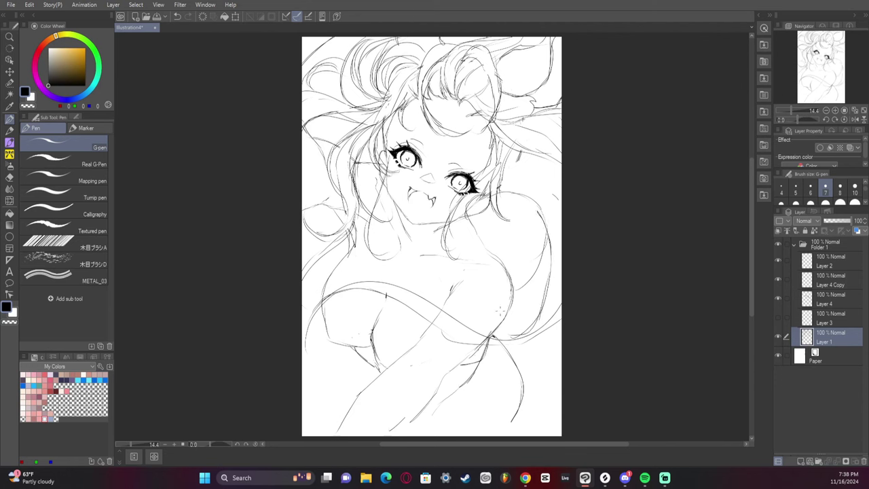
pyautogui.moveTo(341, 292)
pyautogui.mouseDown()
pyautogui.moveTo(314, 357)
pyautogui.moveTo(326, 379)
pyautogui.mouseUp()
pyautogui.moveTo(324, 309); pyautogui.dragTo(324, 378)
pyautogui.moveTo(310, 341); pyautogui.dragTo(323, 376)
# Step: Add outer strands flowing from the temple around the shoulder curl, and close the curl's inner loop over the upper arm
pyautogui.moveTo(493, 199); pyautogui.dragTo(541, 212)
pyautogui.moveTo(514, 154)
pyautogui.mouseDown()
pyautogui.moveTo(548, 185)
pyautogui.moveTo(551, 239)
pyautogui.mouseUp()
pyautogui.moveTo(551, 199); pyautogui.dragTo(553, 234)
pyautogui.moveTo(511, 152); pyautogui.dragTo(536, 167)
pyautogui.moveTo(540, 171); pyautogui.dragTo(551, 192)
pyautogui.moveTo(507, 154)
pyautogui.mouseDown()
pyautogui.moveTo(542, 186)
pyautogui.moveTo(560, 184)
pyautogui.mouseUp()
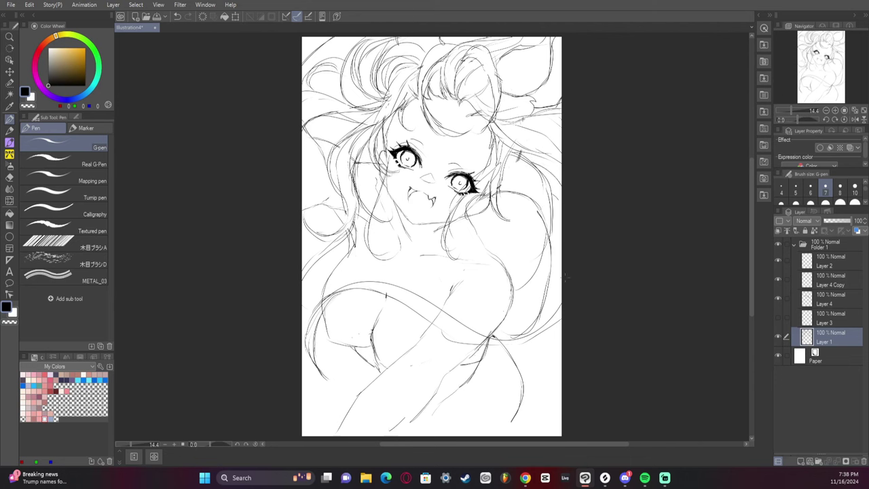
pyautogui.moveTo(544, 269)
pyautogui.mouseDown()
pyautogui.moveTo(518, 322)
pyautogui.moveTo(486, 335)
pyautogui.moveTo(533, 306)
pyautogui.mouseUp()
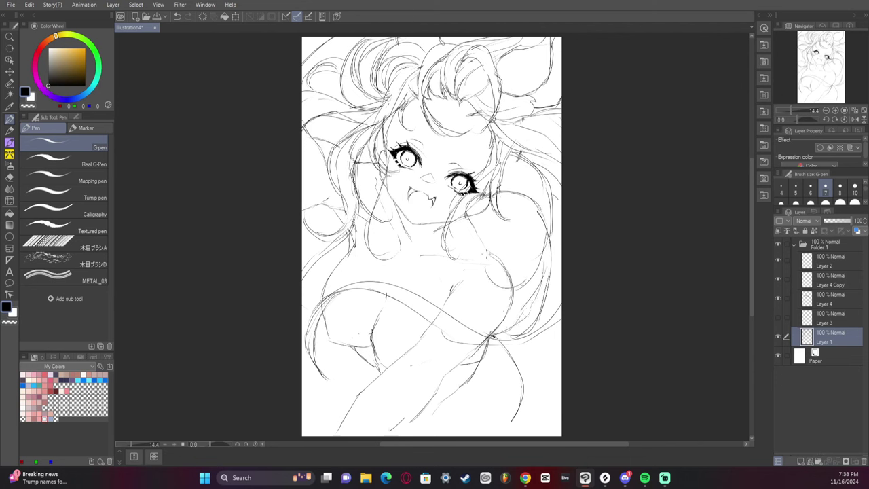
pyautogui.moveTo(487, 286)
pyautogui.mouseDown()
pyautogui.moveTo(533, 261)
pyautogui.moveTo(535, 209)
pyautogui.mouseUp()
# Step: Sketch a tapering lock trailing from the crossed strands at the elbow down toward the canvas's lower edge
pyautogui.moveTo(538, 335); pyautogui.dragTo(512, 347)
pyautogui.moveTo(475, 363); pyautogui.dragTo(412, 434)
pyautogui.moveTo(435, 386); pyautogui.dragTo(413, 432)
pyautogui.moveTo(476, 348); pyautogui.dragTo(420, 401)
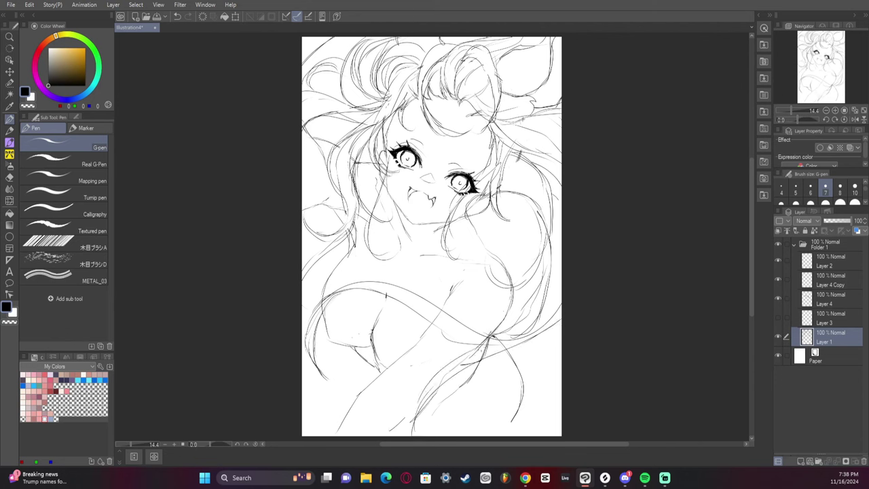
# Step: Shrink the Snap eraser and clean up body lines on Layer 2 where the hair locks cross them
pyautogui.press('e')
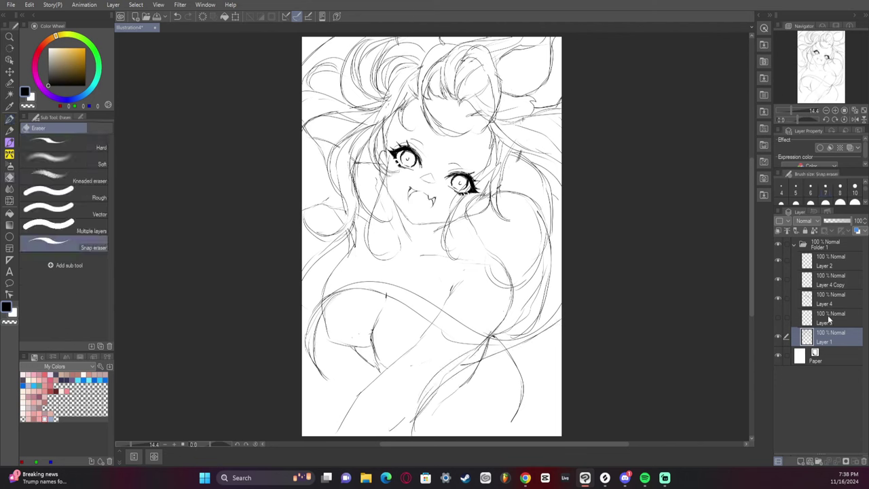
pyautogui.click(830, 260)
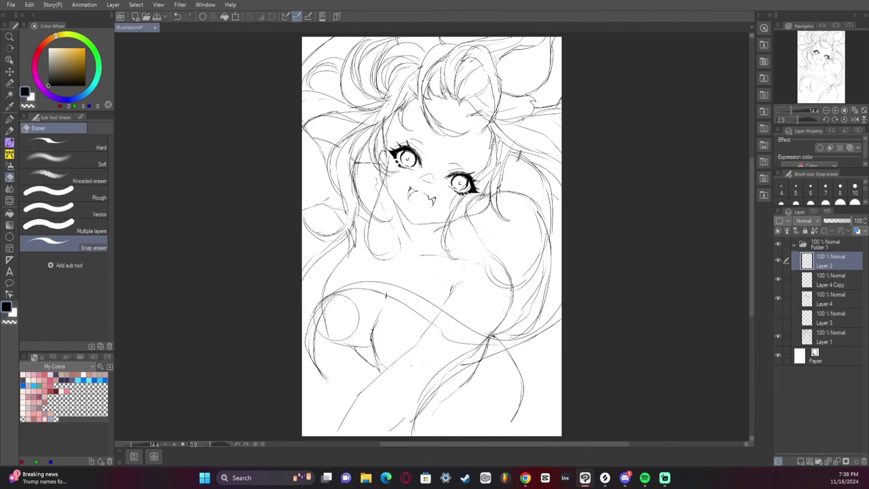
pyautogui.press('[')
pyautogui.press('[')
pyautogui.press('[')
pyautogui.press('[')
pyautogui.press('[')
pyautogui.press('[')
pyautogui.press('[')
pyautogui.press('[')
pyautogui.press('[')
pyautogui.press('[')
pyautogui.press('p')
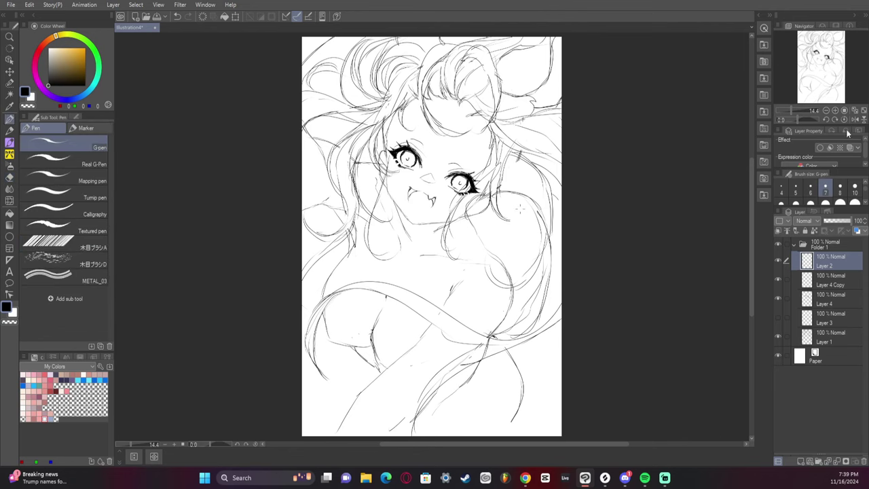
# Step: Check which lines belong to Layer 1, then sketch a thin hair strand beside the temple on it
pyautogui.click(826, 110)
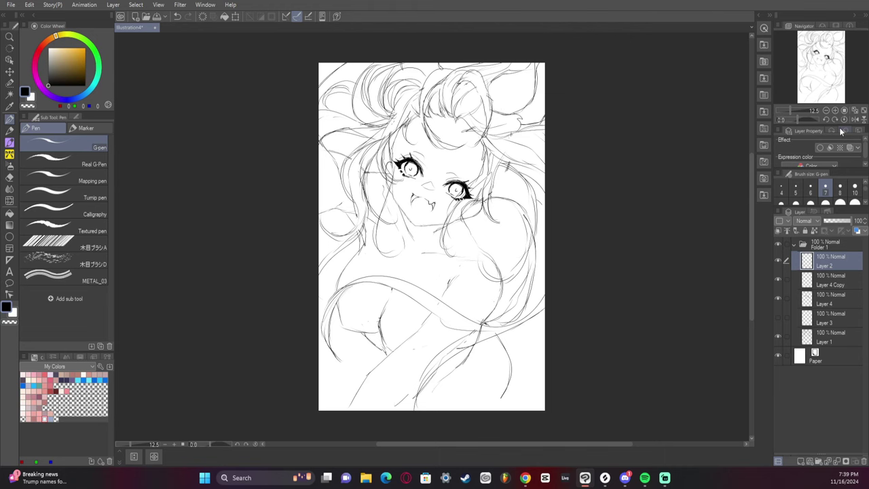
pyautogui.click(779, 336)
pyautogui.click(779, 336)
pyautogui.click(784, 339)
pyautogui.click(786, 336)
pyautogui.moveTo(400, 144); pyautogui.dragTo(397, 119)
pyautogui.press('e')
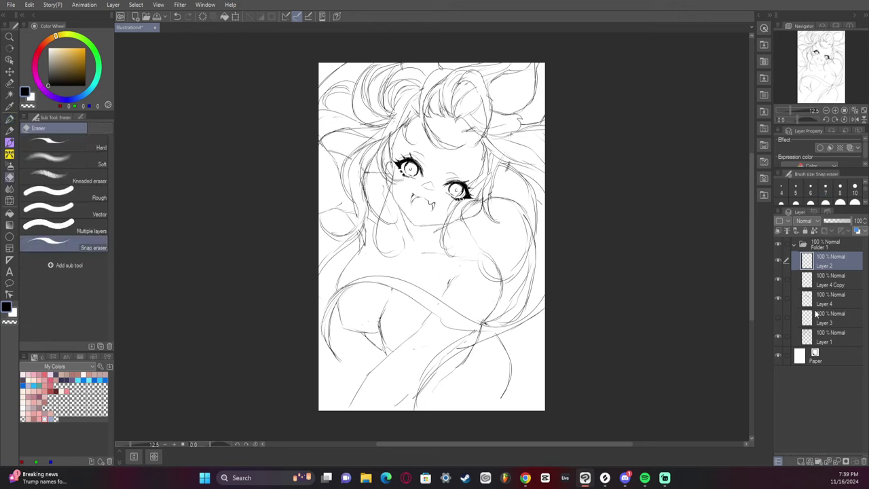
pyautogui.click(826, 338)
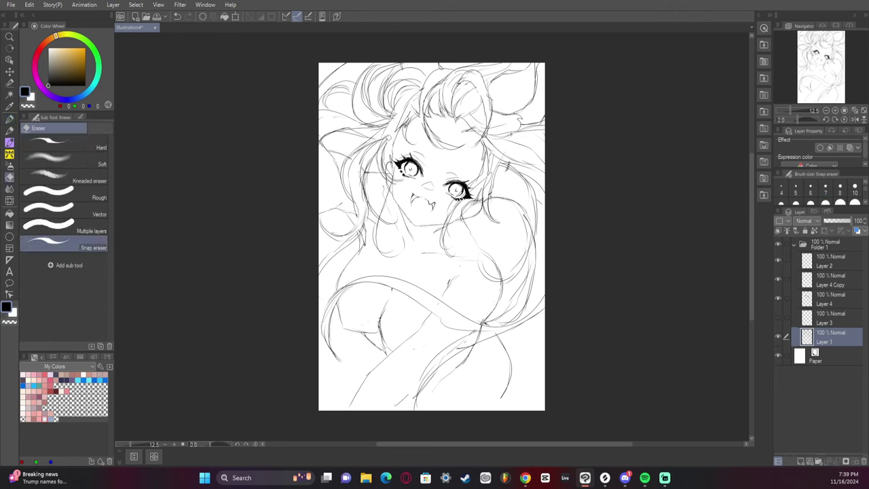
pyautogui.press('p')
pyautogui.moveTo(389, 162); pyautogui.dragTo(394, 121)
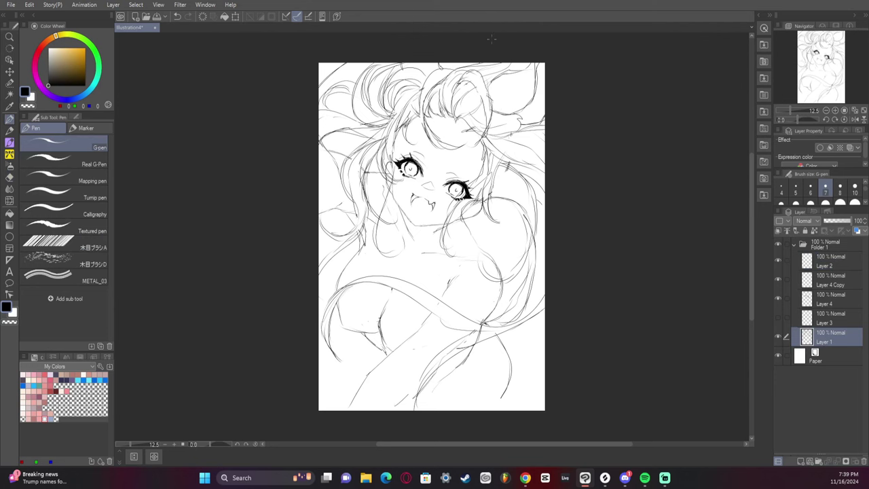
pyautogui.moveTo(443, 168)
pyautogui.mouseDown()
pyautogui.moveTo(482, 163)
pyautogui.moveTo(465, 163)
pyautogui.mouseUp()
pyautogui.hotkey('ctrl', 'z')
pyautogui.hotkey('ctrl', 'z')
pyautogui.moveTo(443, 171)
pyautogui.mouseDown()
pyautogui.moveTo(478, 167)
pyautogui.moveTo(438, 165)
pyautogui.moveTo(478, 166)
pyautogui.moveTo(456, 170)
pyautogui.mouseUp()
pyautogui.hotkey('ctrl', 'z')
pyautogui.hotkey('ctrl', 'z')
pyautogui.hotkey('ctrl', 'z')
# Step: Add a new layer above Layer 1 and sketch both eyebrows in the mirrored view
pyautogui.click(854, 119)
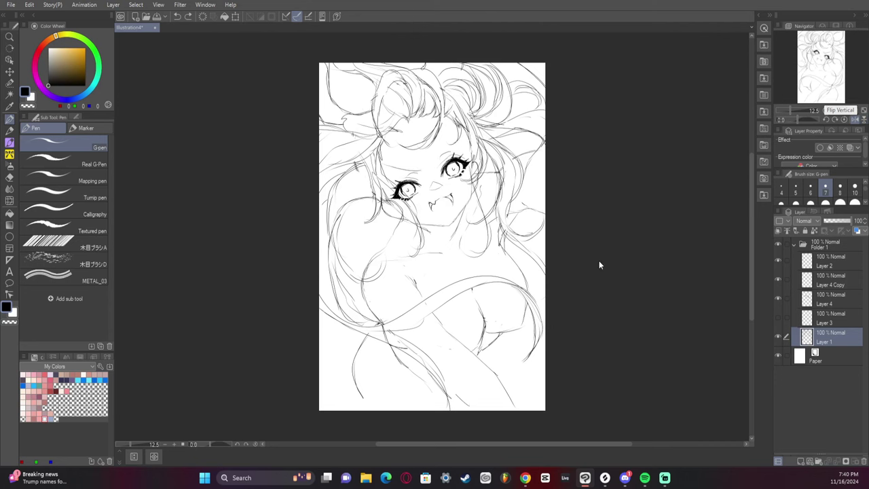
pyautogui.click(801, 461)
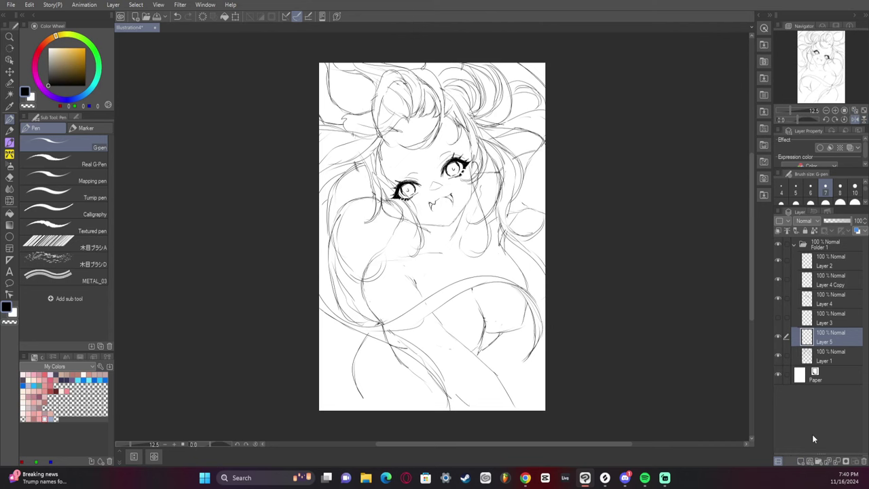
pyautogui.moveTo(439, 148)
pyautogui.mouseDown()
pyautogui.moveTo(469, 142)
pyautogui.moveTo(459, 145)
pyautogui.mouseUp()
pyautogui.moveTo(387, 178); pyautogui.dragTo(410, 166)
pyautogui.click(855, 119)
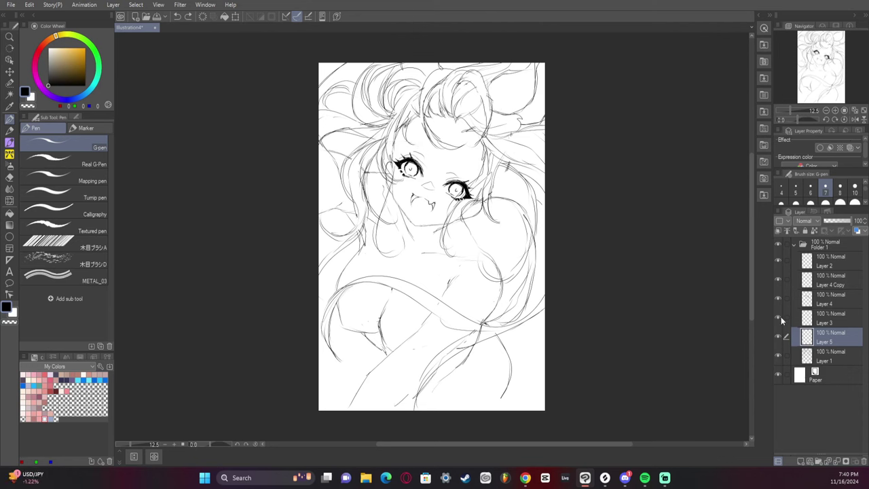
# Step: Rework the thin arched eyebrows above both eyes on Layer 5, then hide Layer 3
pyautogui.moveTo(397, 149); pyautogui.dragTo(428, 147)
pyautogui.moveTo(466, 170)
pyautogui.mouseDown()
pyautogui.moveTo(472, 163)
pyautogui.moveTo(474, 171)
pyautogui.moveTo(461, 160)
pyautogui.moveTo(474, 171)
pyautogui.mouseUp()
pyautogui.hotkey('ctrl', 'z')
pyautogui.hotkey('ctrl', 'z')
pyautogui.hotkey('ctrl', 'z')
pyautogui.click(778, 336)
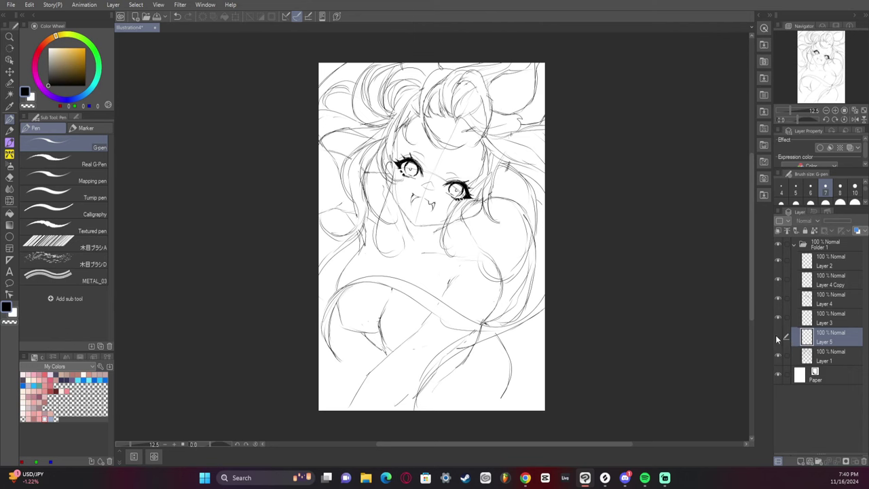
pyautogui.click(778, 338)
pyautogui.click(779, 318)
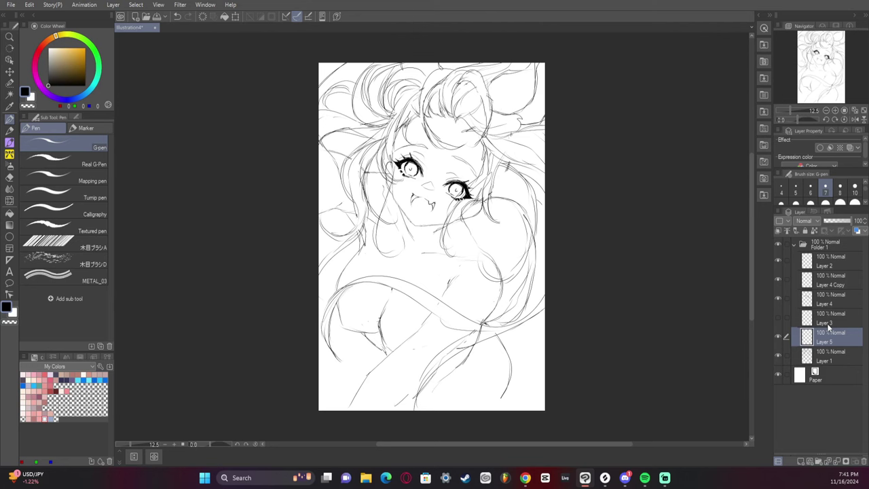
# Step: Fill the rounded curl over the shoulder with curved inner strands on Layer 5
pyautogui.moveTo(484, 208)
pyautogui.mouseDown()
pyautogui.moveTo(499, 258)
pyautogui.moveTo(517, 257)
pyautogui.moveTo(525, 229)
pyautogui.mouseUp()
pyautogui.moveTo(500, 258); pyautogui.dragTo(529, 245)
pyautogui.moveTo(485, 207)
pyautogui.mouseDown()
pyautogui.moveTo(493, 250)
pyautogui.moveTo(516, 237)
pyautogui.mouseUp()
pyautogui.moveTo(513, 238)
pyautogui.mouseDown()
pyautogui.moveTo(523, 223)
pyautogui.moveTo(473, 248)
pyautogui.mouseUp()
pyautogui.moveTo(477, 207); pyautogui.dragTo(472, 222)
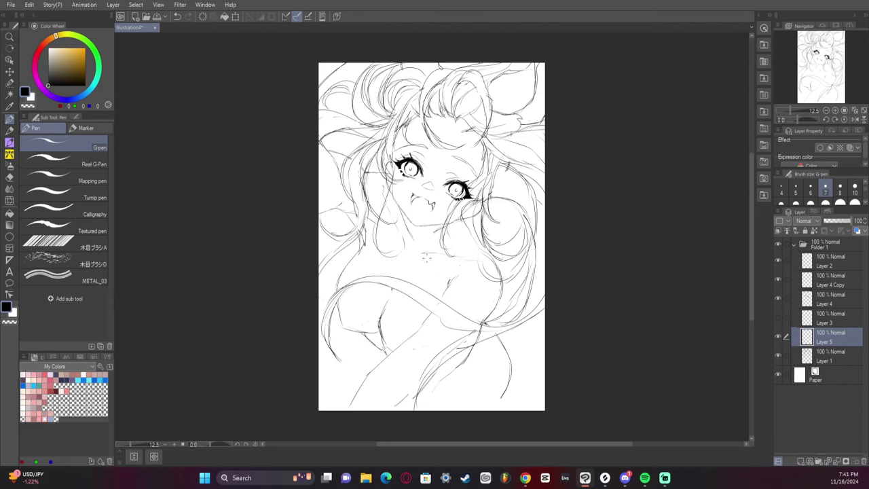
# Step: Sketch garment edges around the upper arm and crossed forearm, below the lock across the chest
pyautogui.moveTo(433, 309)
pyautogui.mouseDown()
pyautogui.moveTo(393, 316)
pyautogui.moveTo(390, 328)
pyautogui.moveTo(415, 342)
pyautogui.moveTo(392, 327)
pyautogui.moveTo(435, 336)
pyautogui.moveTo(413, 364)
pyautogui.moveTo(443, 375)
pyautogui.moveTo(422, 393)
pyautogui.mouseUp()
pyautogui.hotkey('ctrl', 'z')
pyautogui.hotkey('ctrl', 'z')
pyautogui.moveTo(387, 326)
pyautogui.mouseDown()
pyautogui.moveTo(438, 338)
pyautogui.moveTo(416, 398)
pyautogui.mouseUp()
pyautogui.moveTo(427, 331); pyautogui.dragTo(387, 355)
pyautogui.moveTo(389, 325); pyautogui.dragTo(385, 344)
pyautogui.moveTo(444, 292)
pyautogui.mouseDown()
pyautogui.moveTo(484, 267)
pyautogui.moveTo(476, 290)
pyautogui.moveTo(487, 314)
pyautogui.moveTo(486, 292)
pyautogui.moveTo(436, 298)
pyautogui.mouseUp()
pyautogui.hotkey('ctrl', 'z')
pyautogui.hotkey('ctrl', 'z')
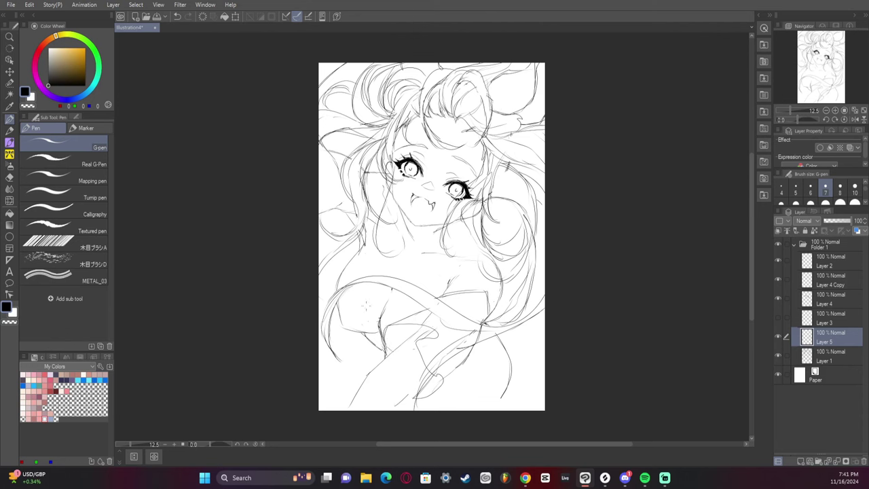
# Step: Sketch the garment's side edge from the hair beside the neck down over the chest to the forearm
pyautogui.moveTo(363, 245)
pyautogui.mouseDown()
pyautogui.moveTo(355, 279)
pyautogui.moveTo(380, 346)
pyautogui.mouseUp()
pyautogui.hotkey('ctrl', 'z')
pyautogui.hotkey('ctrl', 'z')
pyautogui.moveTo(358, 291); pyautogui.dragTo(382, 342)
pyautogui.moveTo(356, 280); pyautogui.dragTo(366, 317)
pyautogui.moveTo(362, 251); pyautogui.dragTo(356, 275)
# Step: Add a fold where the garment meets the forearm and sketch its lower hem beside the trailing lock
pyautogui.moveTo(388, 326); pyautogui.dragTo(434, 309)
pyautogui.moveTo(409, 400); pyautogui.dragTo(427, 399)
pyautogui.moveTo(414, 401)
pyautogui.mouseDown()
pyautogui.moveTo(448, 377)
pyautogui.moveTo(442, 391)
pyautogui.moveTo(481, 348)
pyautogui.mouseUp()
pyautogui.hotkey('ctrl', 'z')
pyautogui.moveTo(420, 401)
pyautogui.mouseDown()
pyautogui.moveTo(453, 389)
pyautogui.moveTo(442, 400)
pyautogui.mouseUp()
pyautogui.hotkey('ctrl', 'z')
pyautogui.moveTo(417, 402); pyautogui.dragTo(451, 396)
pyautogui.moveTo(452, 396)
pyautogui.mouseDown()
pyautogui.moveTo(481, 335)
pyautogui.moveTo(474, 345)
pyautogui.mouseUp()
pyautogui.hotkey('ctrl', 'z')
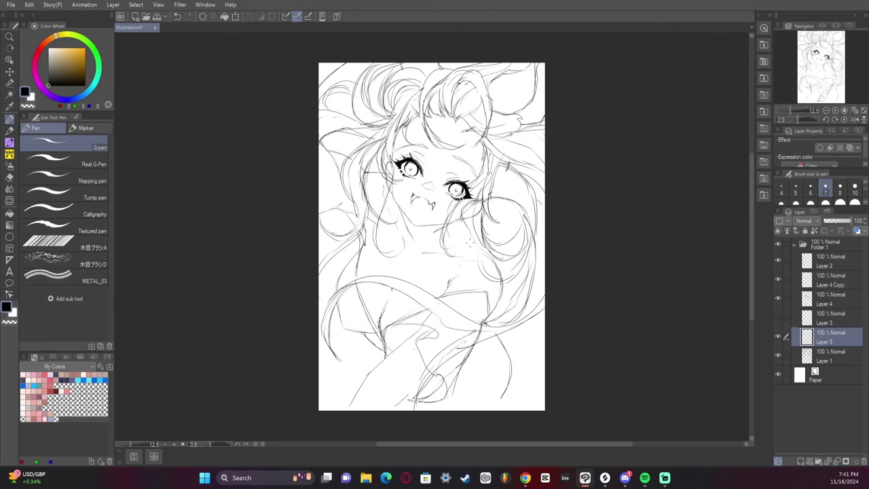
# Step: Sketch the band of the off-shoulder sleeve wrapping around the upper arm
pyautogui.moveTo(437, 298); pyautogui.dragTo(450, 275)
pyautogui.hotkey('ctrl', 'z')
pyautogui.moveTo(365, 317)
pyautogui.mouseDown()
pyautogui.moveTo(421, 313)
pyautogui.moveTo(488, 281)
pyautogui.moveTo(500, 284)
pyautogui.moveTo(497, 308)
pyautogui.mouseUp()
pyautogui.moveTo(452, 293)
pyautogui.mouseDown()
pyautogui.moveTo(505, 288)
pyautogui.moveTo(477, 285)
pyautogui.mouseUp()
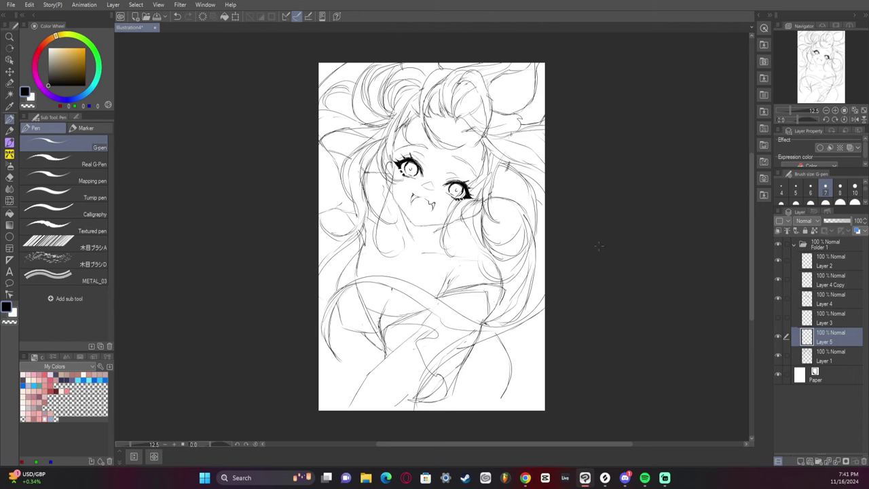
pyautogui.moveTo(334, 151); pyautogui.dragTo(336, 212)
pyautogui.moveTo(345, 180); pyautogui.dragTo(350, 188)
pyautogui.hotkey('ctrl', 'z')
pyautogui.hotkey('ctrl', 'z')
pyautogui.hotkey('ctrl', 'z')
pyautogui.moveTo(332, 153)
pyautogui.mouseDown()
pyautogui.moveTo(347, 181)
pyautogui.moveTo(321, 275)
pyautogui.moveTo(356, 246)
pyautogui.mouseUp()
pyautogui.hotkey('ctrl', 'z')
# Step: Add strands to the flowing hair along the canvas edge beside the raised eye, both at ear height and below the loop
pyautogui.moveTo(324, 274); pyautogui.dragTo(368, 218)
pyautogui.moveTo(342, 167); pyautogui.dragTo(328, 140)
pyautogui.moveTo(319, 138); pyautogui.dragTo(350, 158)
pyautogui.moveTo(331, 140)
pyautogui.mouseDown()
pyautogui.moveTo(350, 157)
pyautogui.moveTo(333, 169)
pyautogui.mouseUp()
pyautogui.moveTo(348, 218); pyautogui.dragTo(326, 255)
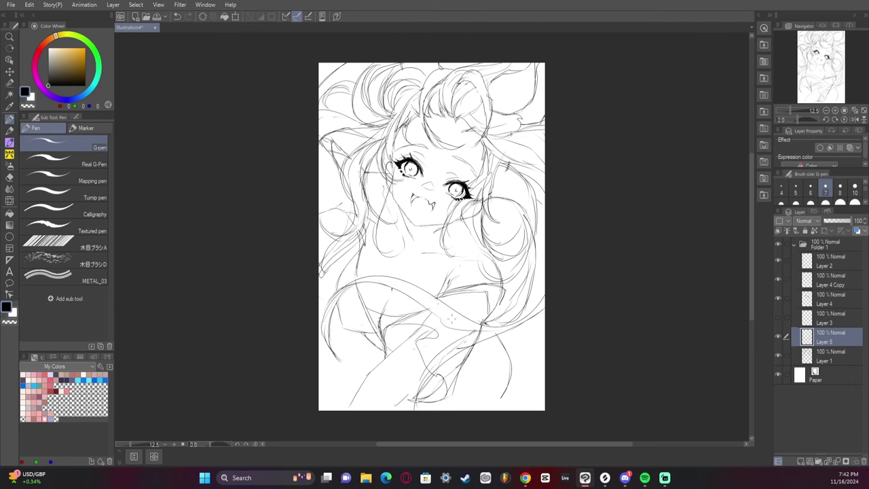
# Step: Delete the hidden Layer 3
pyautogui.press('e')
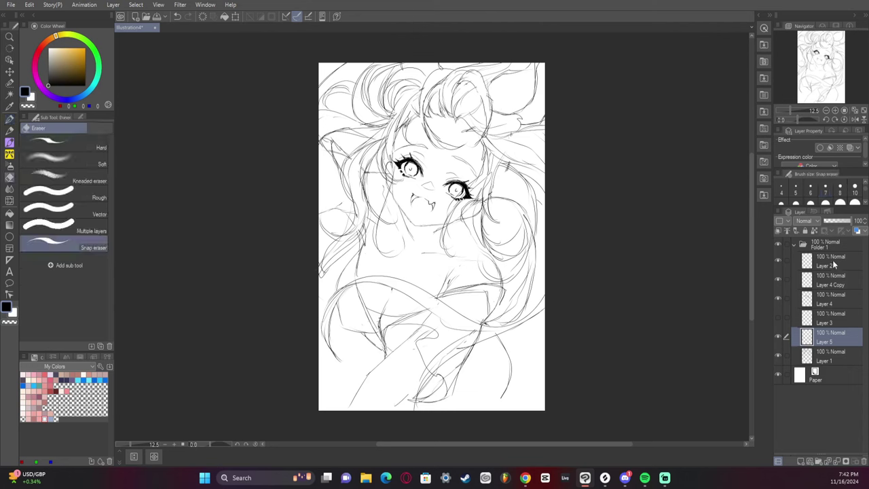
pyautogui.click(831, 323)
pyautogui.click(864, 461)
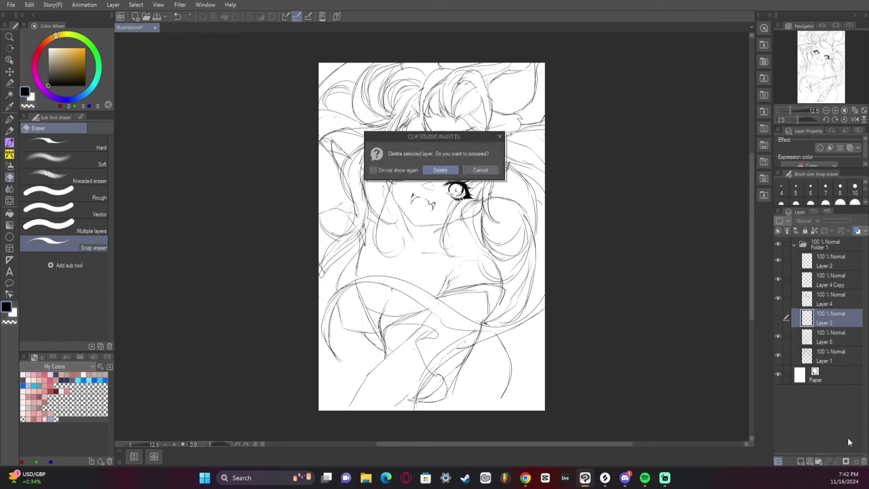
pyautogui.click(442, 171)
# Step: Merge all the sketch layers in Folder 1 down into Layer 1
pyautogui.click(834, 265)
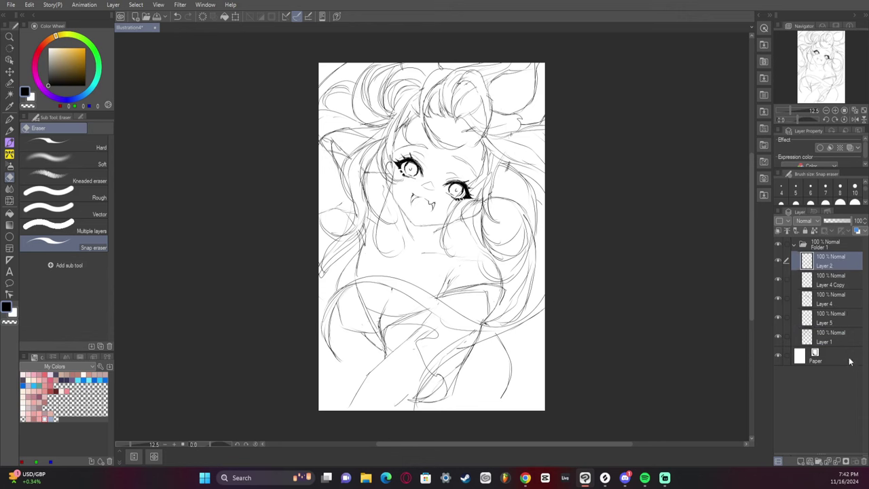
pyautogui.click(837, 462)
pyautogui.click(837, 462)
pyautogui.click(836, 462)
pyautogui.click(836, 462)
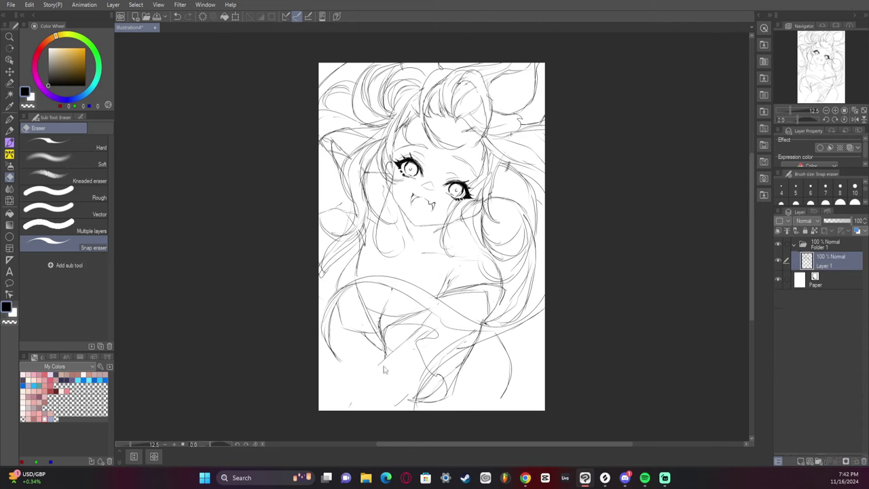
# Step: Redraw the forearm's lower outline and the contour under the chest, and erase the leftover body line beside the chest
pyautogui.press('p')
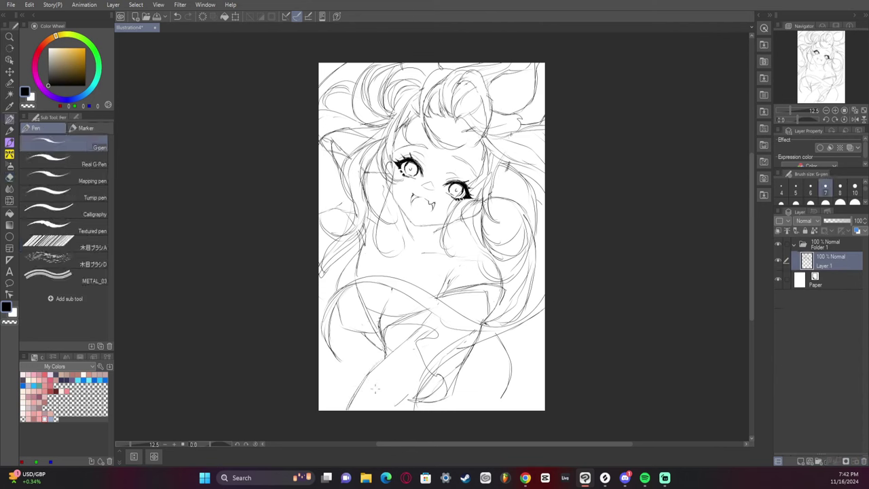
pyautogui.moveTo(341, 325); pyautogui.dragTo(386, 359)
pyautogui.press('e')
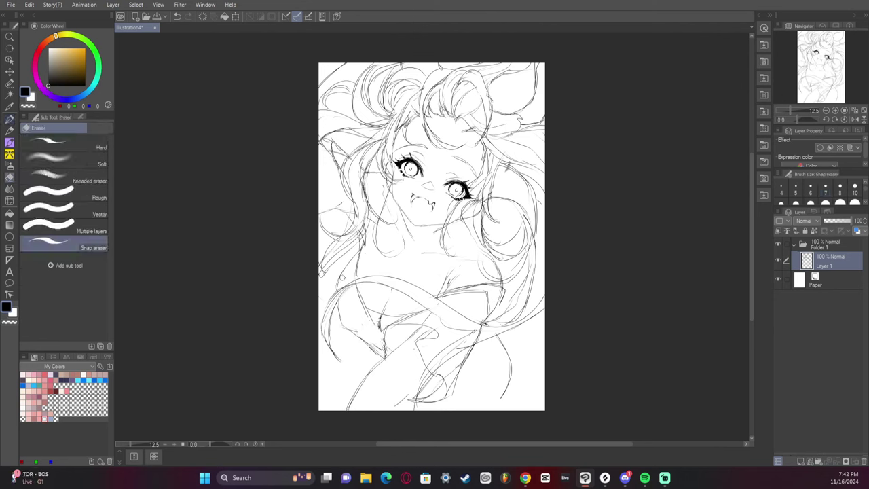
pyautogui.press('p')
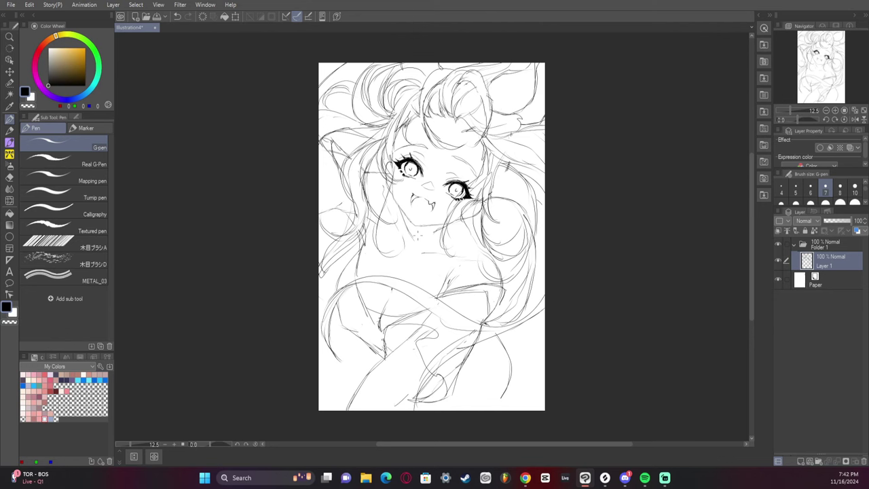
# Step: Darken the chest crease and sketch the neck line and a curved neckline running to the far shoulder
pyautogui.moveTo(377, 315); pyautogui.dragTo(379, 340)
pyautogui.moveTo(394, 291); pyautogui.dragTo(388, 306)
pyautogui.hotkey('ctrl', 'z')
pyautogui.moveTo(401, 210)
pyautogui.mouseDown()
pyautogui.moveTo(371, 275)
pyautogui.moveTo(403, 219)
pyautogui.mouseUp()
pyautogui.moveTo(373, 275)
pyautogui.mouseDown()
pyautogui.moveTo(430, 271)
pyautogui.moveTo(482, 247)
pyautogui.mouseUp()
pyautogui.moveTo(453, 254)
pyautogui.mouseDown()
pyautogui.moveTo(432, 270)
pyautogui.moveTo(373, 275)
pyautogui.moveTo(404, 225)
pyautogui.mouseUp()
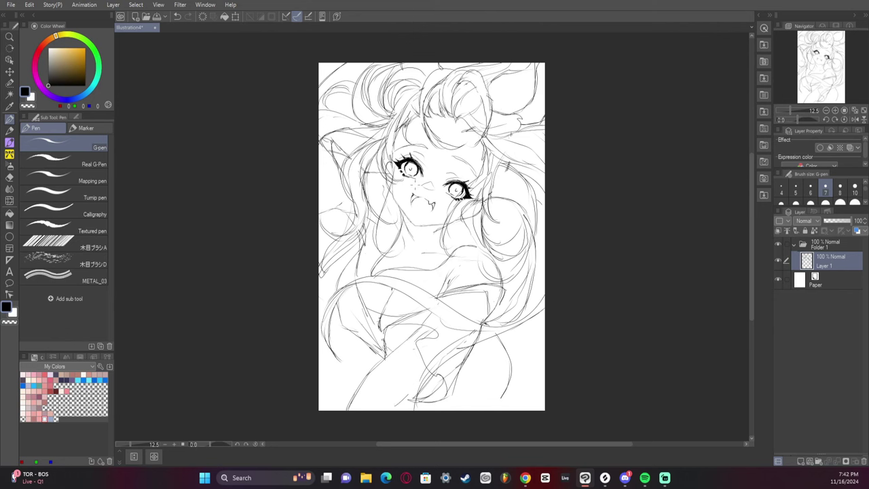
# Step: Add a small curve beneath the lock at the chest's side and reinforce the rounded contour of the far shoulder
pyautogui.moveTo(367, 280)
pyautogui.mouseDown()
pyautogui.moveTo(360, 299)
pyautogui.moveTo(359, 291)
pyautogui.mouseUp()
pyautogui.moveTo(470, 253)
pyautogui.mouseDown()
pyautogui.moveTo(486, 246)
pyautogui.moveTo(508, 268)
pyautogui.mouseUp()
pyautogui.moveTo(496, 249); pyautogui.dragTo(446, 262)
pyautogui.moveTo(451, 254)
pyautogui.mouseDown()
pyautogui.moveTo(472, 243)
pyautogui.moveTo(478, 254)
pyautogui.mouseUp()
pyautogui.moveTo(512, 338)
pyautogui.mouseDown()
pyautogui.moveTo(546, 330)
pyautogui.moveTo(536, 339)
pyautogui.moveTo(549, 326)
pyautogui.mouseUp()
pyautogui.hotkey('ctrl', 'z')
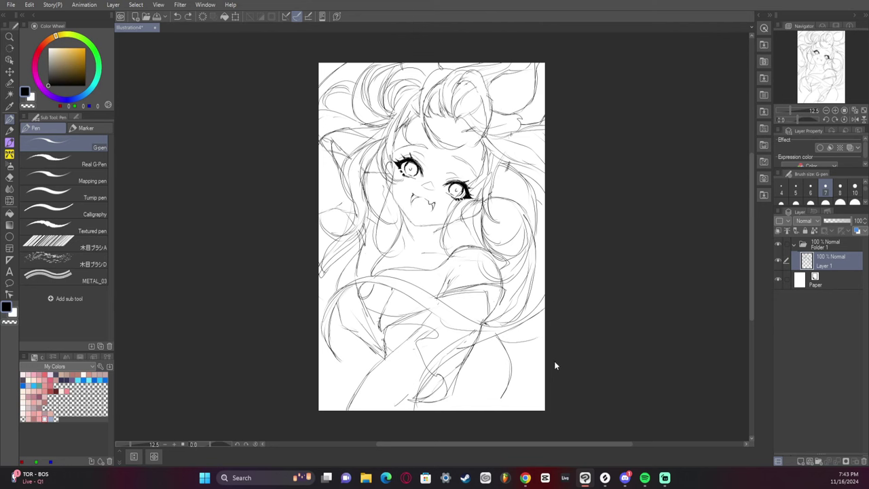
# Step: Sketch long flowing hair strands sweeping across the forearm and lower clothing out to the canvas edge
pyautogui.hotkey('ctrl', 'z')
pyautogui.moveTo(501, 331); pyautogui.dragTo(550, 345)
pyautogui.moveTo(546, 398)
pyautogui.mouseDown()
pyautogui.moveTo(354, 386)
pyautogui.moveTo(326, 411)
pyautogui.moveTo(368, 381)
pyautogui.moveTo(438, 379)
pyautogui.moveTo(461, 395)
pyautogui.mouseUp()
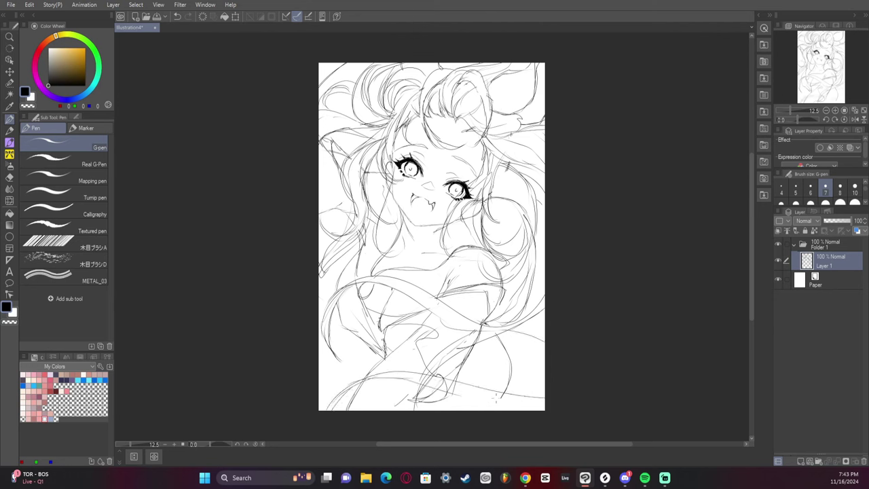
pyautogui.hotkey('ctrl', 'z')
pyautogui.moveTo(373, 379); pyautogui.dragTo(513, 410)
pyautogui.hotkey('ctrl', 'z')
pyautogui.moveTo(402, 377); pyautogui.dragTo(513, 407)
pyautogui.moveTo(515, 342); pyautogui.dragTo(546, 351)
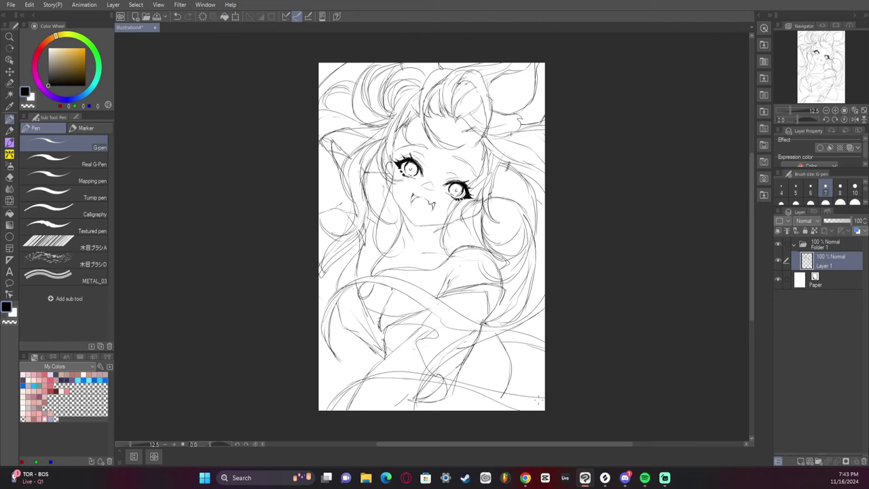
pyautogui.moveTo(333, 410); pyautogui.dragTo(378, 373)
# Step: Sketch loose hair strands falling beside the neck and the near shoulder
pyautogui.moveTo(347, 247); pyautogui.dragTo(339, 281)
pyautogui.hotkey('ctrl', 'z')
pyautogui.moveTo(354, 242); pyautogui.dragTo(325, 279)
pyautogui.moveTo(359, 241)
pyautogui.mouseDown()
pyautogui.moveTo(347, 266)
pyautogui.moveTo(369, 216)
pyautogui.moveTo(369, 171)
pyautogui.mouseUp()
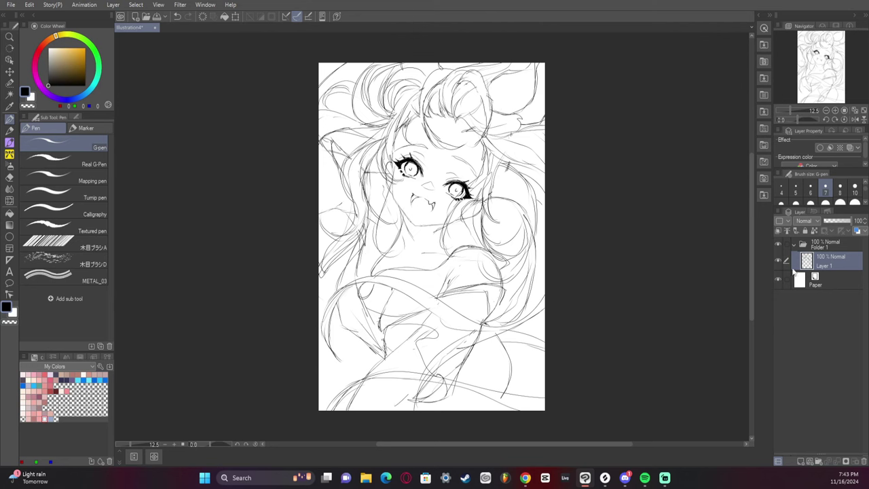
# Step: Try to erase the lines around both eyes where hair strands overlap the face
pyautogui.press('e')
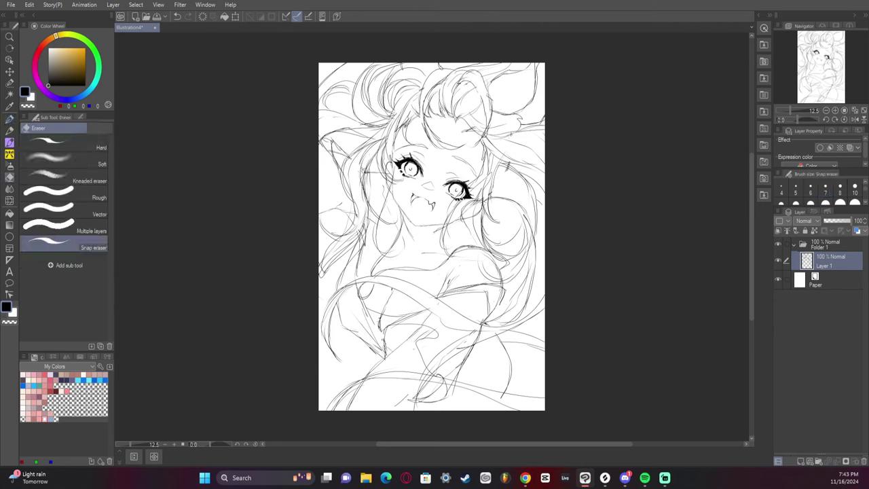
pyautogui.moveTo(382, 157); pyautogui.dragTo(402, 184)
pyautogui.press('p')
pyautogui.hotkey('ctrl', 'z')
pyautogui.hotkey('ctrl', 'z')
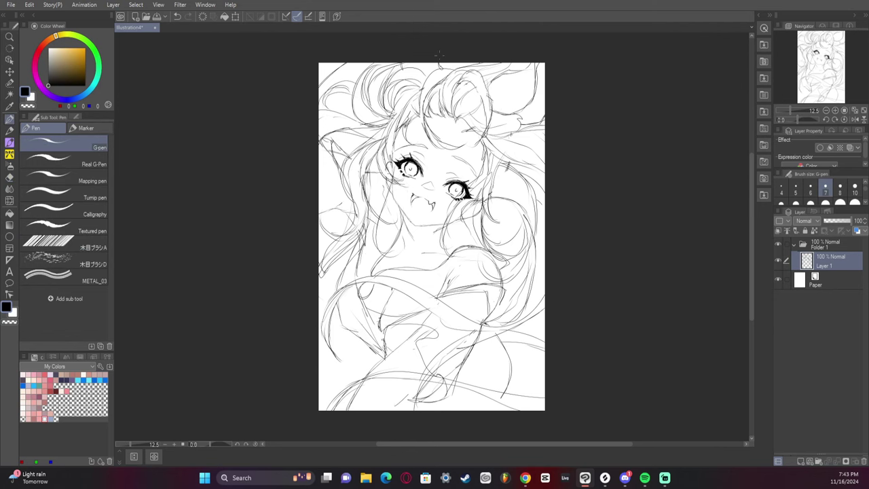
pyautogui.press('e')
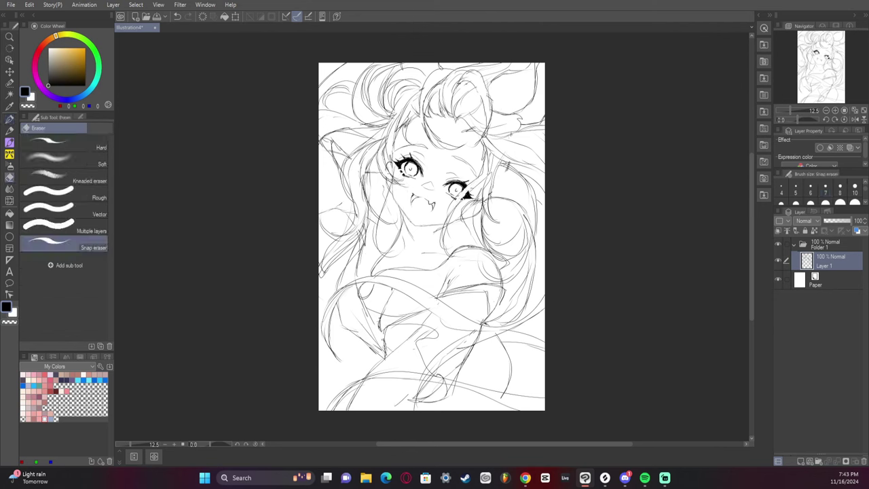
pyautogui.hotkey('ctrl', 'z')
pyautogui.hotkey('ctrl', 'z')
pyautogui.press('p')
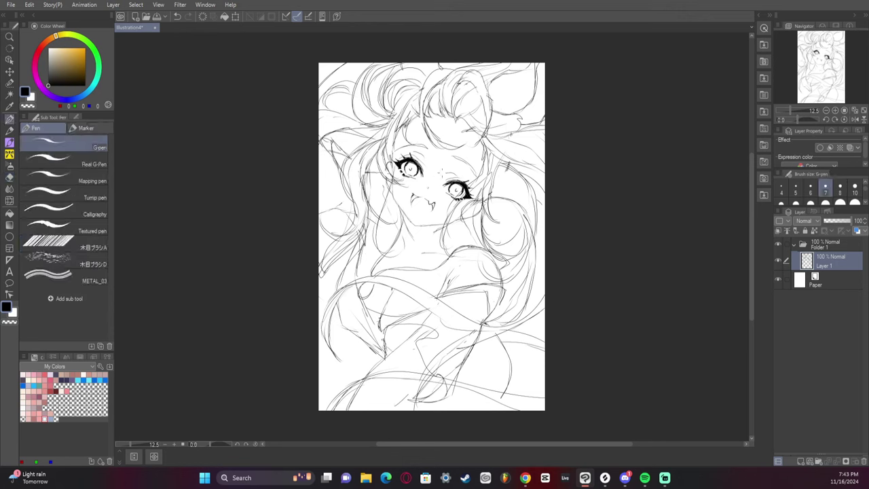
# Step: Erase the overlapping lines near the lower sleeve and redraw the hair lock's edge running down off the canvas
pyautogui.press('e')
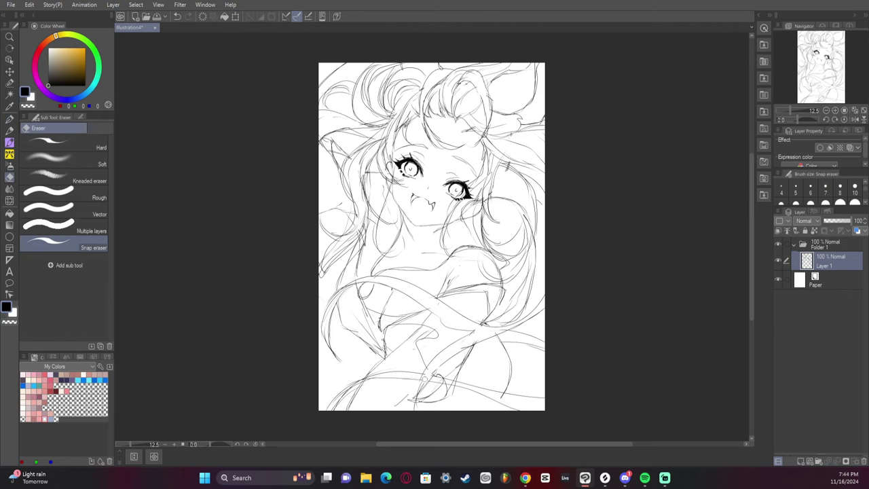
pyautogui.moveTo(424, 379); pyautogui.dragTo(420, 411)
pyautogui.press('p')
pyautogui.moveTo(432, 364); pyautogui.dragTo(417, 410)
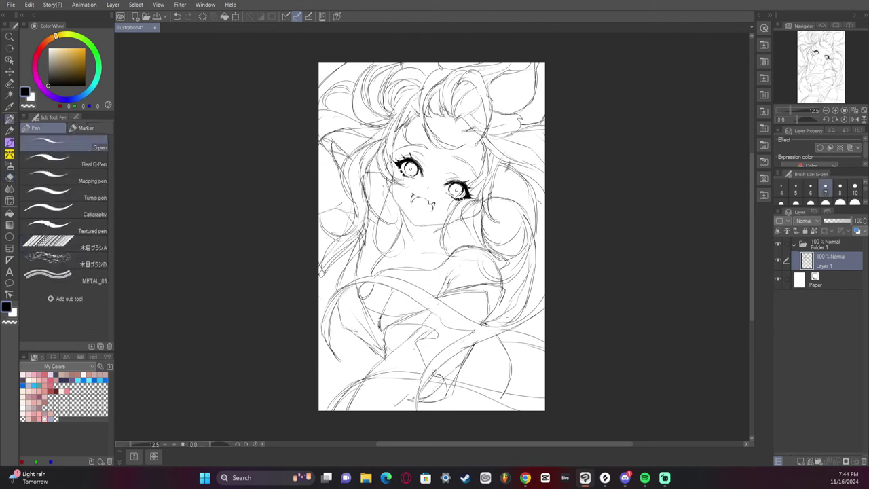
pyautogui.press('e')
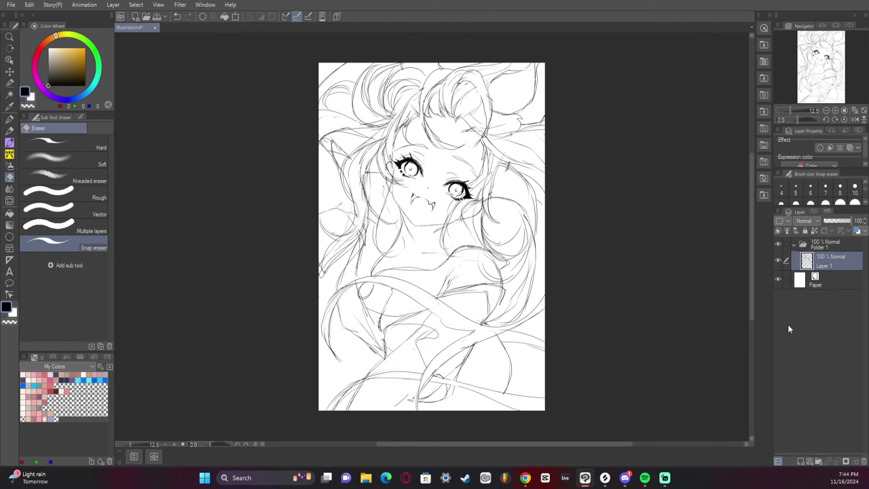
pyautogui.press('p')
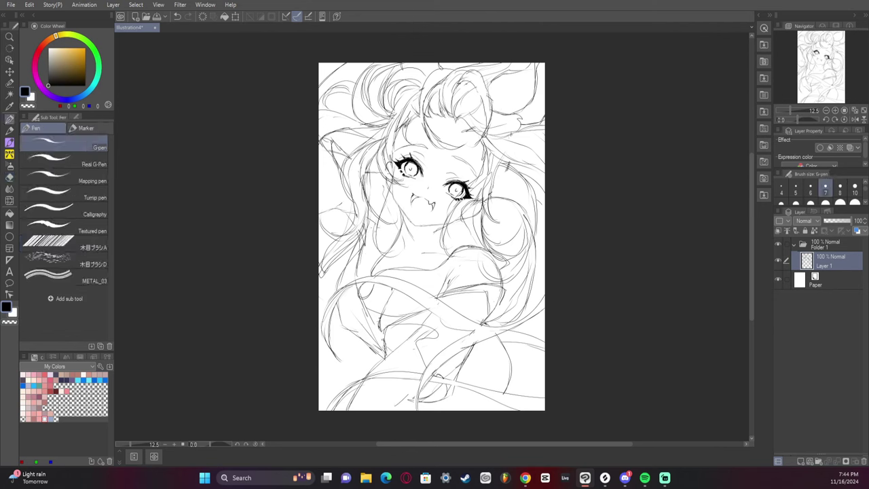
# Step: Sketch fold lines on the far sleeve and lower clothing and extend the sleeve's outer contour
pyautogui.moveTo(369, 227)
pyautogui.mouseDown()
pyautogui.moveTo(391, 179)
pyautogui.moveTo(367, 232)
pyautogui.mouseUp()
pyautogui.moveTo(489, 342)
pyautogui.mouseDown()
pyautogui.moveTo(475, 357)
pyautogui.moveTo(511, 372)
pyautogui.moveTo(512, 390)
pyautogui.mouseUp()
pyautogui.moveTo(475, 412); pyautogui.dragTo(494, 398)
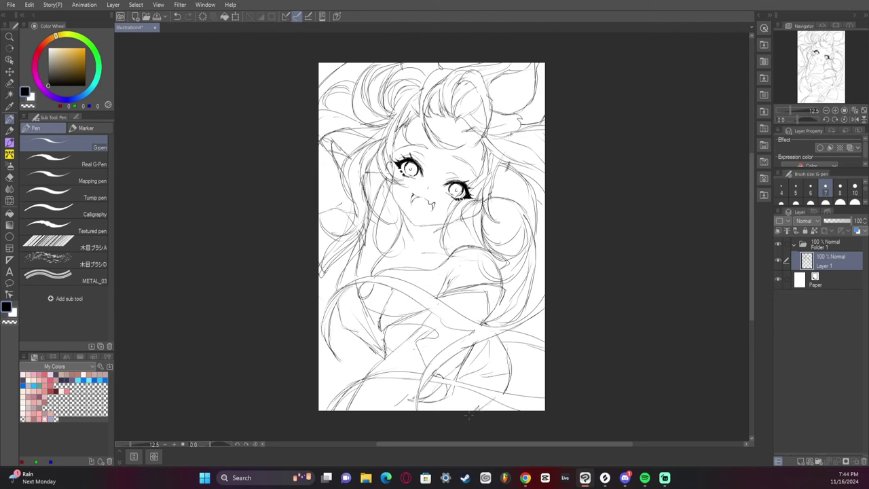
pyautogui.moveTo(428, 408); pyautogui.dragTo(469, 392)
pyautogui.moveTo(364, 345); pyautogui.dragTo(374, 367)
pyautogui.moveTo(507, 344); pyautogui.dragTo(515, 395)
# Step: Create Folder 2 between Folder 1 and Paper, add a new layer inside it, and set up a pale peach skin fill
pyautogui.click(818, 462)
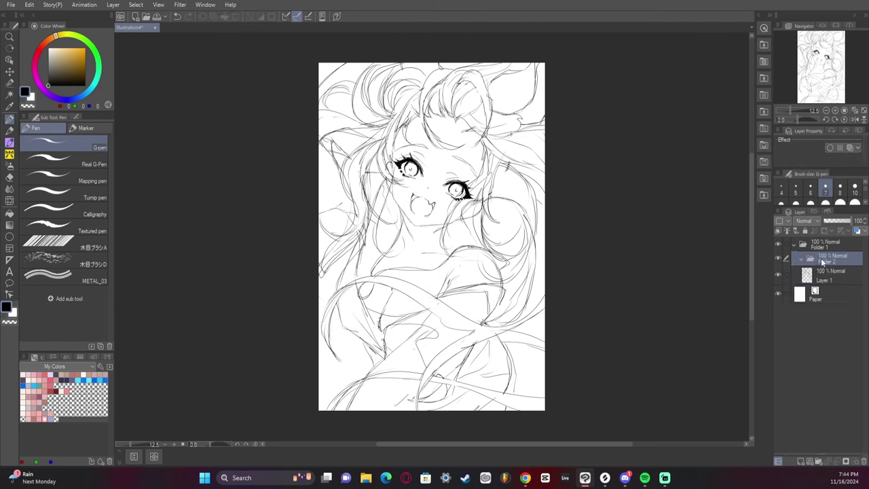
pyautogui.moveTo(823, 261); pyautogui.dragTo(825, 292)
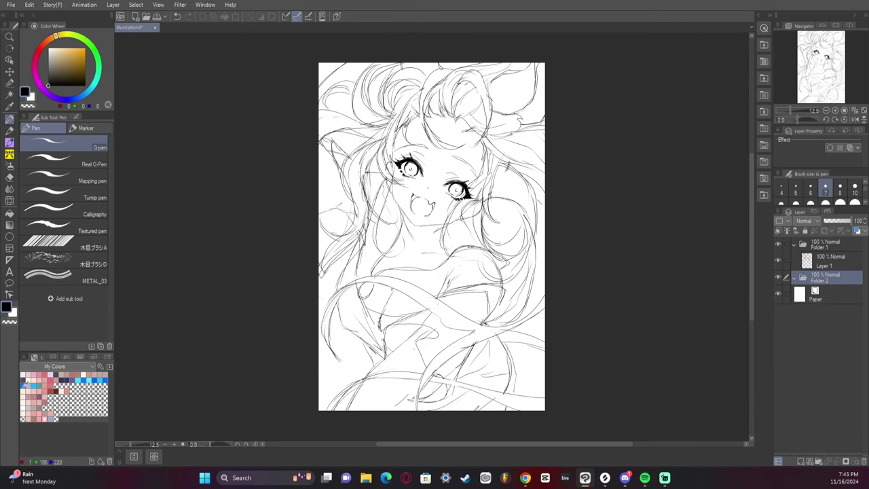
pyautogui.click(30, 385)
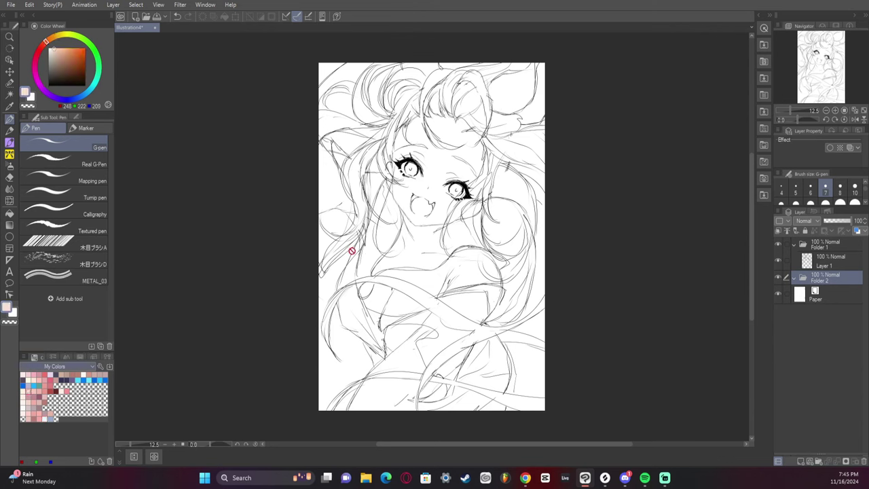
pyautogui.press('g')
pyautogui.press('g')
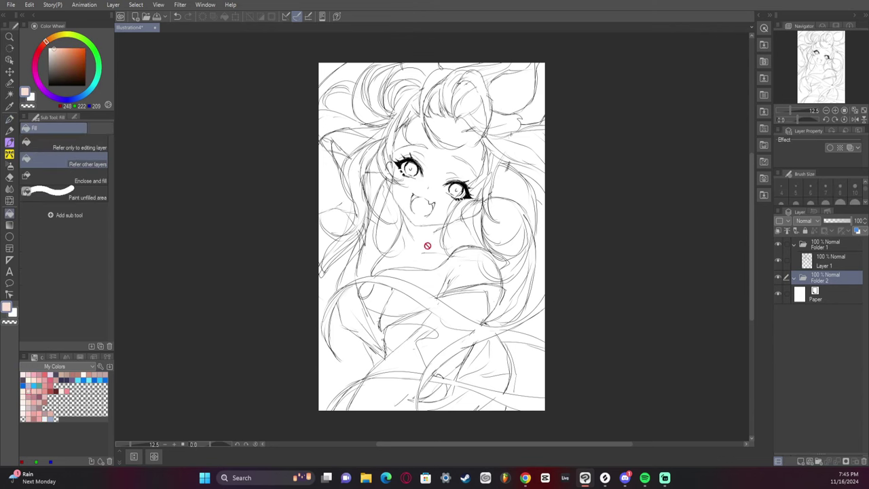
pyautogui.click(801, 461)
# Step: Fill the neck and the near shoulder area with the pale peach skin colour on Layer 2
pyautogui.click(415, 253)
pyautogui.click(403, 247)
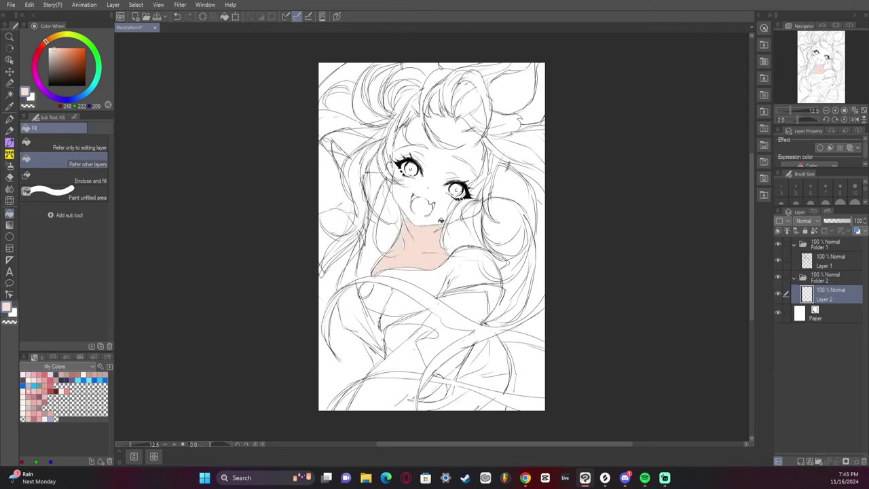
pyautogui.click(394, 236)
pyautogui.click(402, 207)
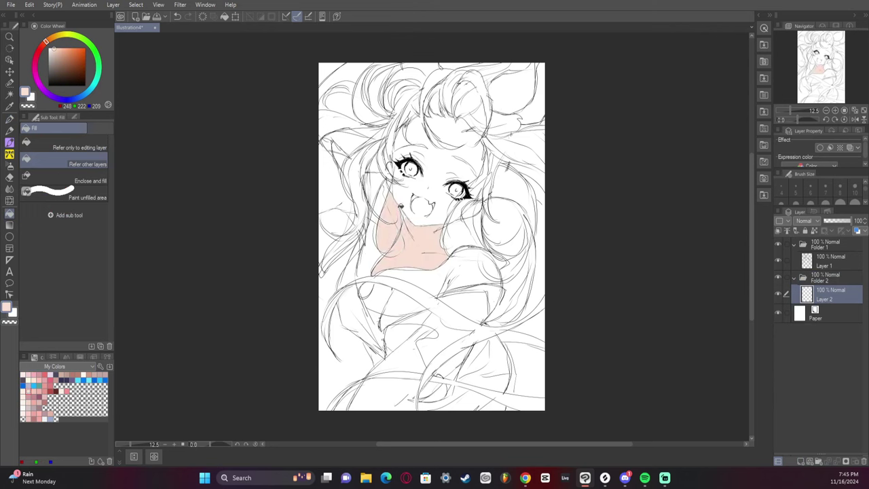
pyautogui.click(371, 253)
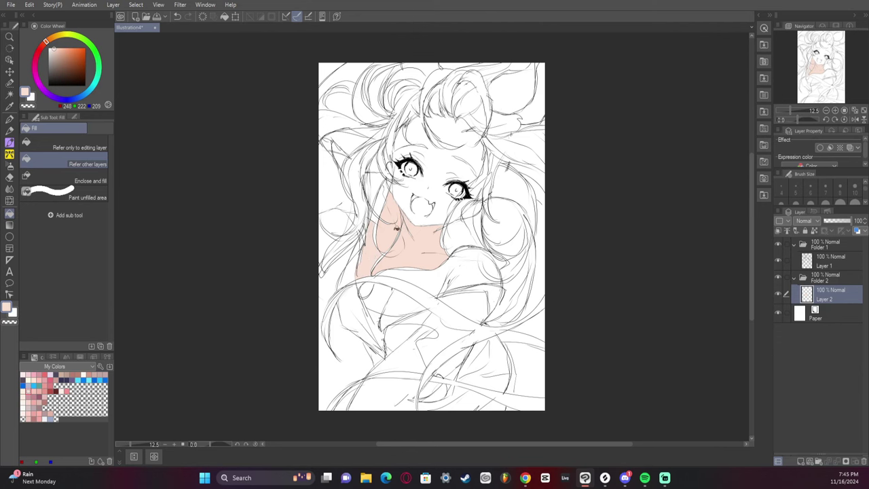
pyautogui.hotkey('ctrl', 'z')
pyautogui.hotkey('ctrl', 'z')
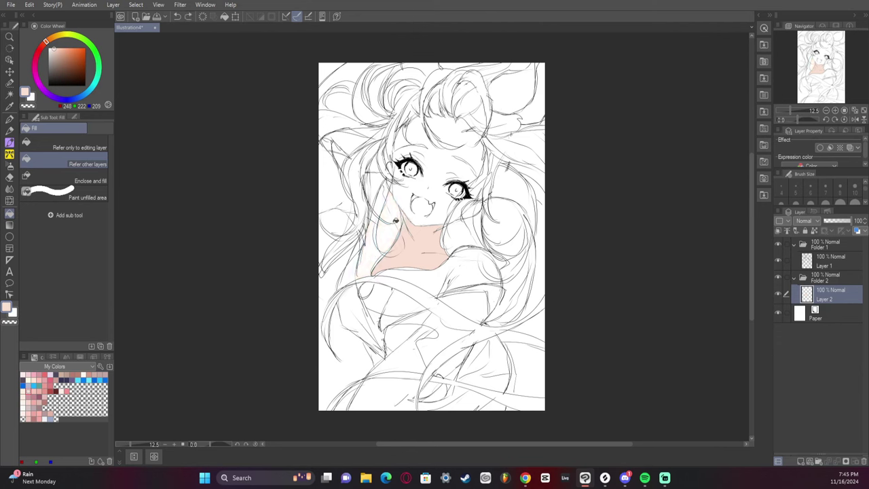
pyautogui.click(393, 234)
pyautogui.click(371, 252)
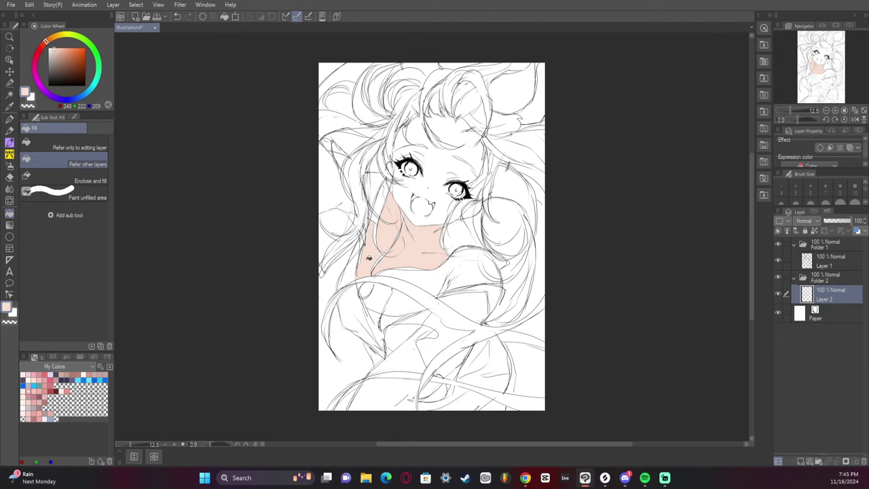
# Step: Fill the upper chest and the far shoulder with the skin colour
pyautogui.click(375, 290)
pyautogui.click(397, 304)
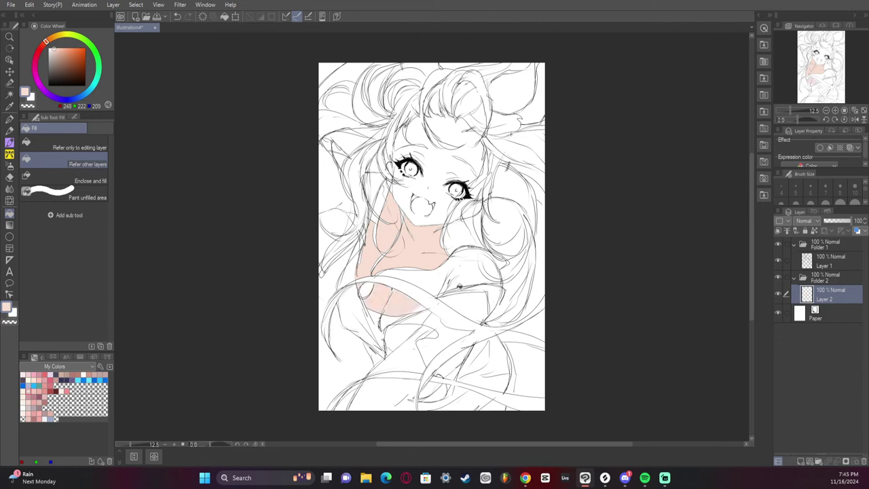
pyautogui.click(452, 273)
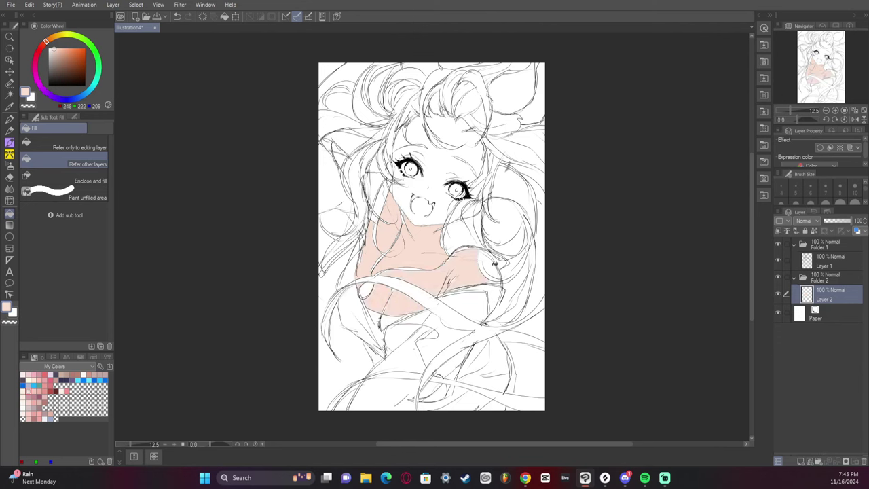
pyautogui.click(494, 268)
# Step: Fill both parts of the forearm with the skin colour, closing the gap in its lower outline with a pen stroke
pyautogui.click(408, 357)
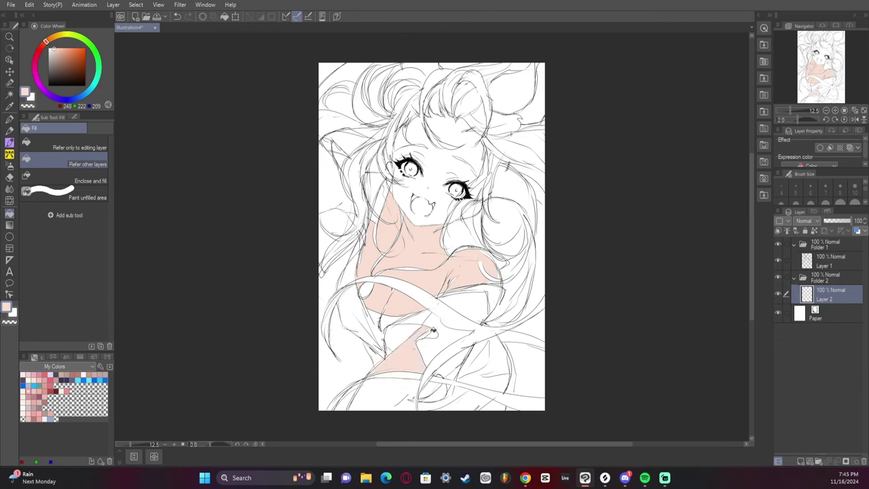
pyautogui.click(428, 334)
pyautogui.hotkey('ctrl', 'z')
pyautogui.hotkey('ctrl', 'z')
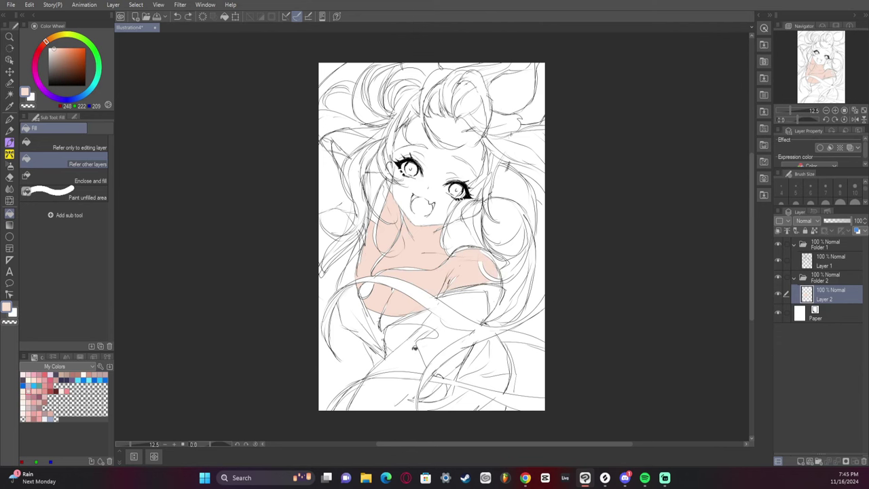
pyautogui.hotkey('ctrl', 'y')
pyautogui.click(394, 394)
pyautogui.hotkey('ctrl', 'z')
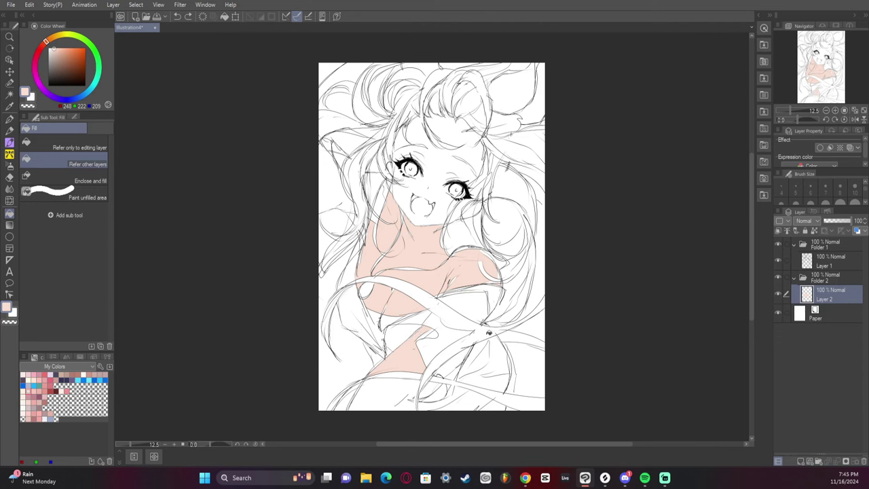
pyautogui.press('p')
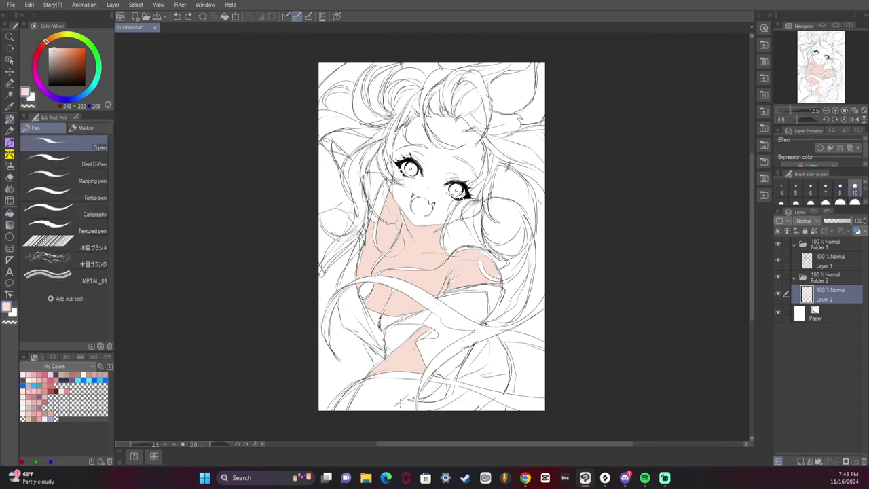
pyautogui.moveTo(387, 412); pyautogui.dragTo(411, 394)
pyautogui.press('g')
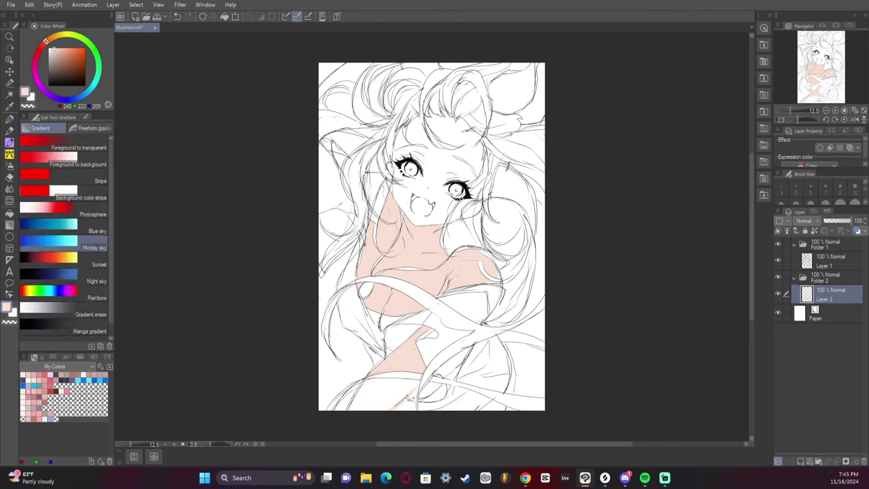
pyautogui.press('g')
pyautogui.click(411, 386)
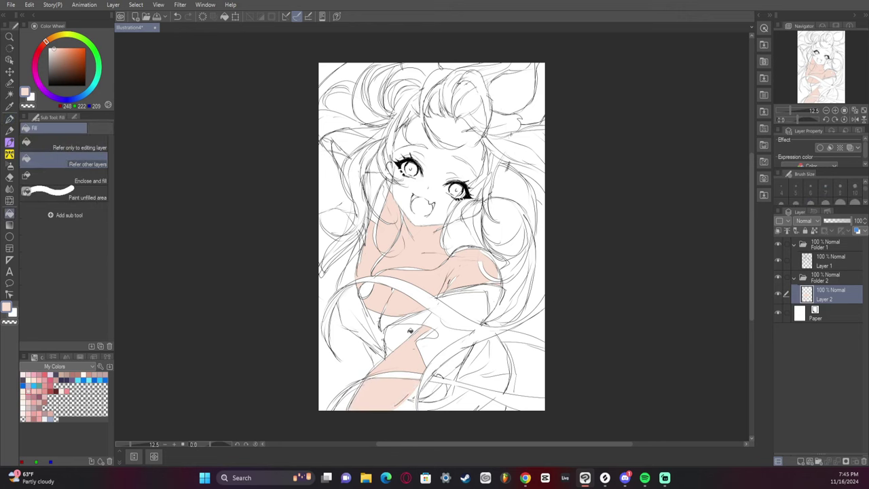
# Step: Fill the raised arm, the skin between the hair locks beside the neck, and the face with the skin colour
pyautogui.click(332, 194)
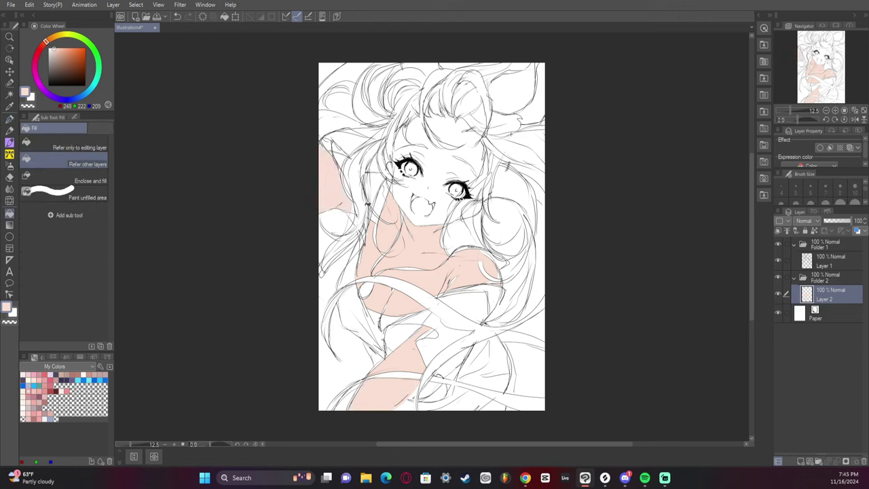
pyautogui.click(355, 211)
pyautogui.click(464, 232)
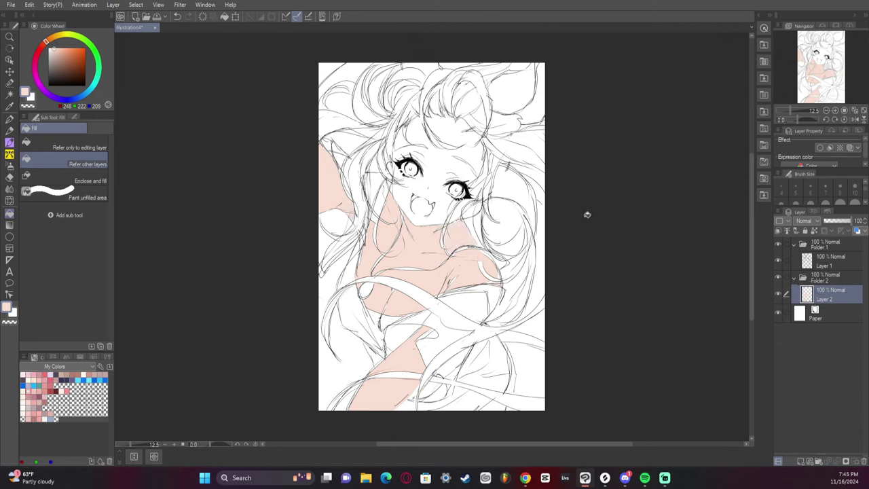
pyautogui.click(466, 208)
pyautogui.click(449, 202)
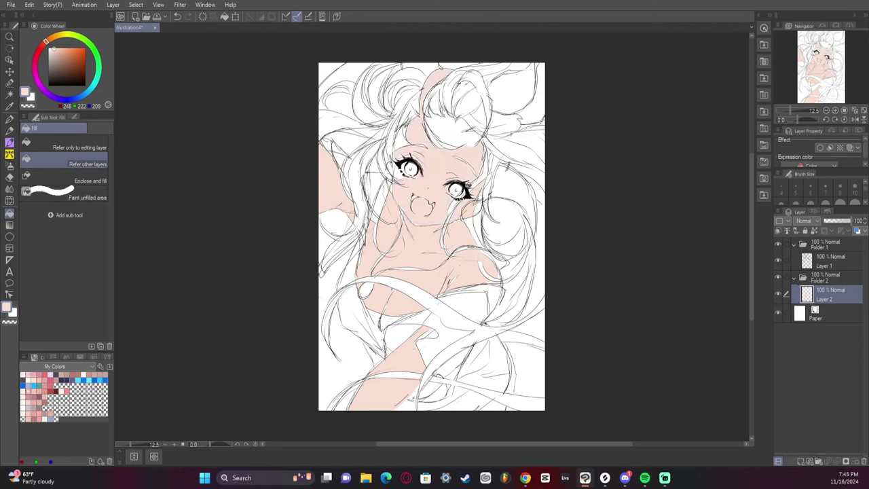
# Step: Fill the small skin area above the head and erase the skin colour that spilled over the surrounding hair
pyautogui.press('e')
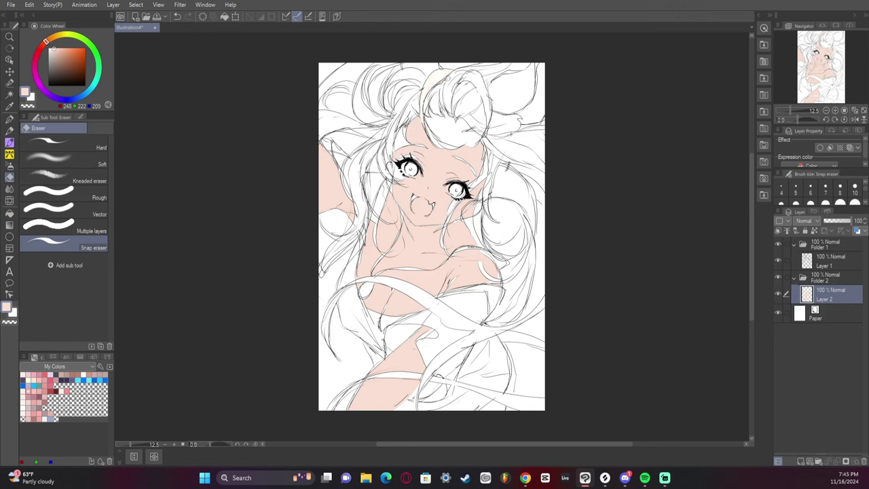
pyautogui.press('g')
pyautogui.press('g')
pyautogui.click(439, 66)
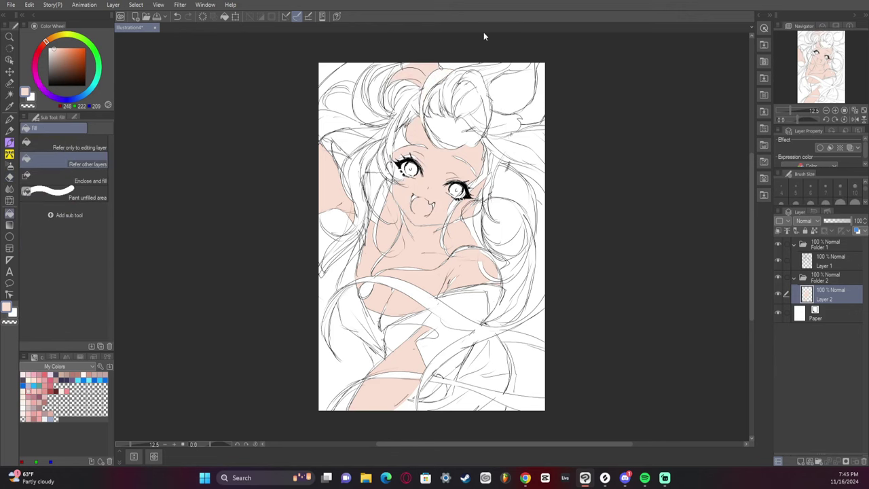
pyautogui.press('e')
pyautogui.moveTo(391, 87); pyautogui.dragTo(428, 83)
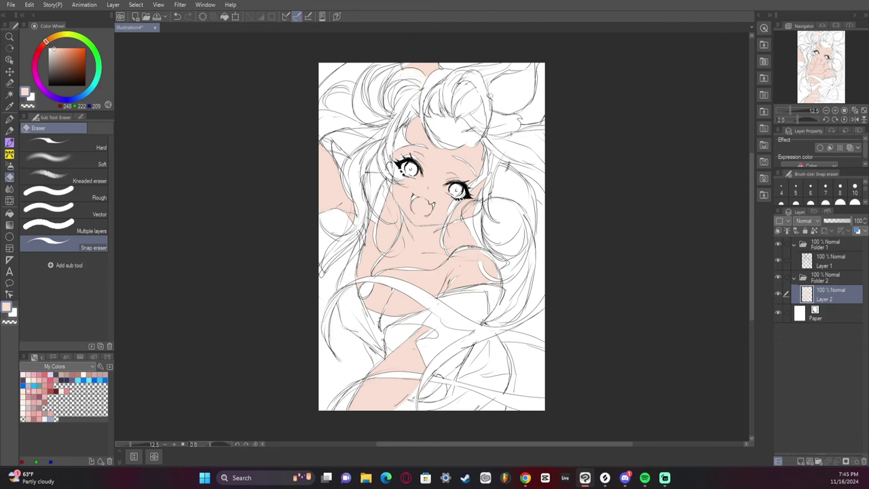
# Step: Fill the forehead between the hair locks and the skin area beside the ear at the canvas edge with the skin colour, tidying with the pen
pyautogui.press('g')
pyautogui.click(467, 120)
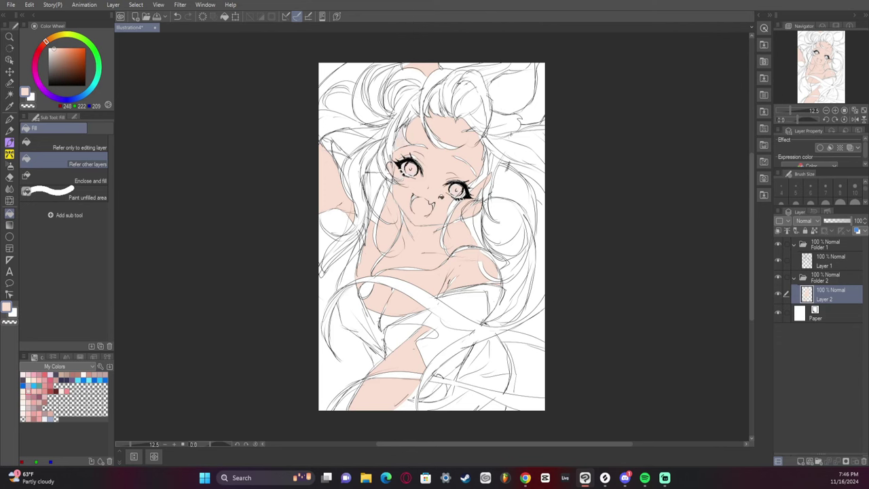
pyautogui.click(539, 106)
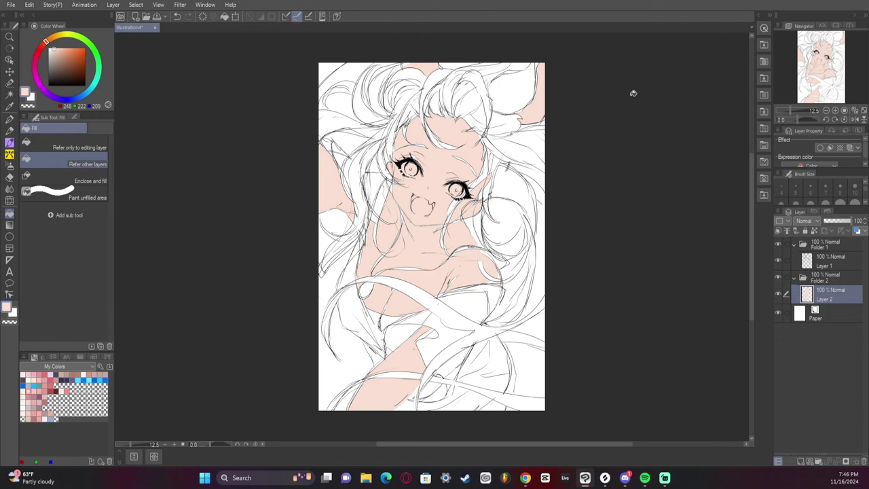
pyautogui.press('p')
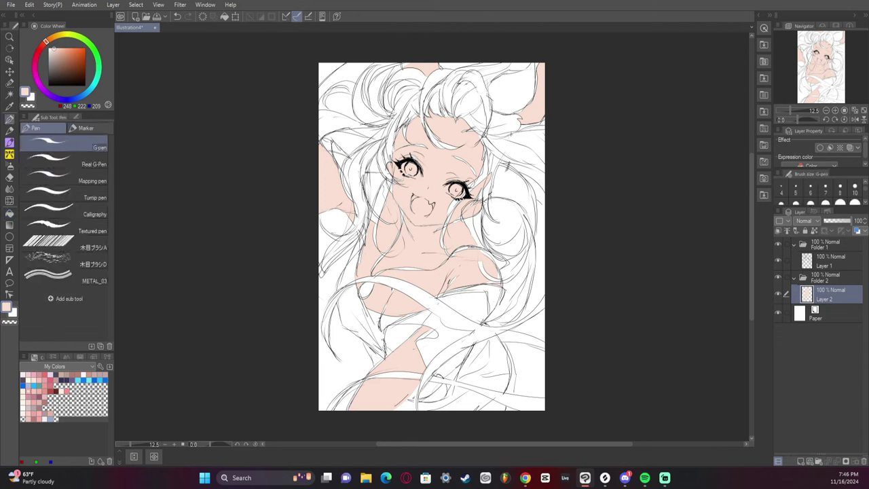
pyautogui.press('c')
pyautogui.press('c')
pyautogui.press('c')
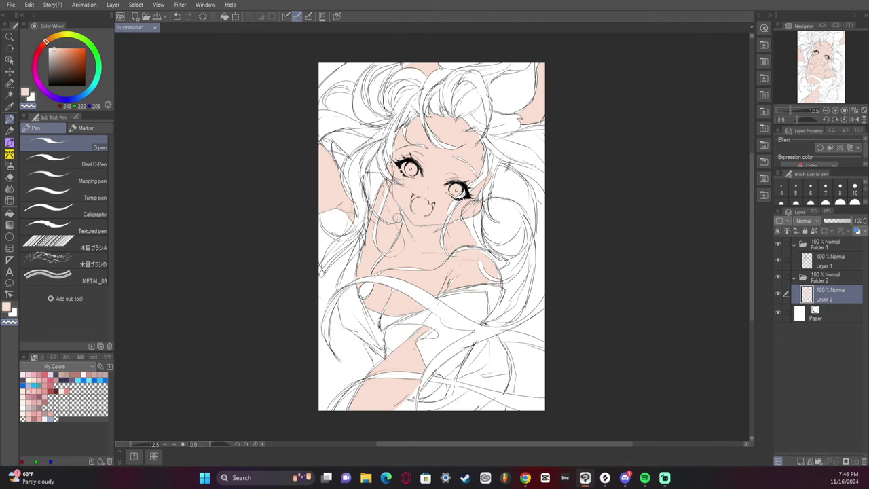
# Step: Add a new layer above the skin layer and paint the whites of both eyes in a pale off-white (240, 241, 246)
pyautogui.click(801, 461)
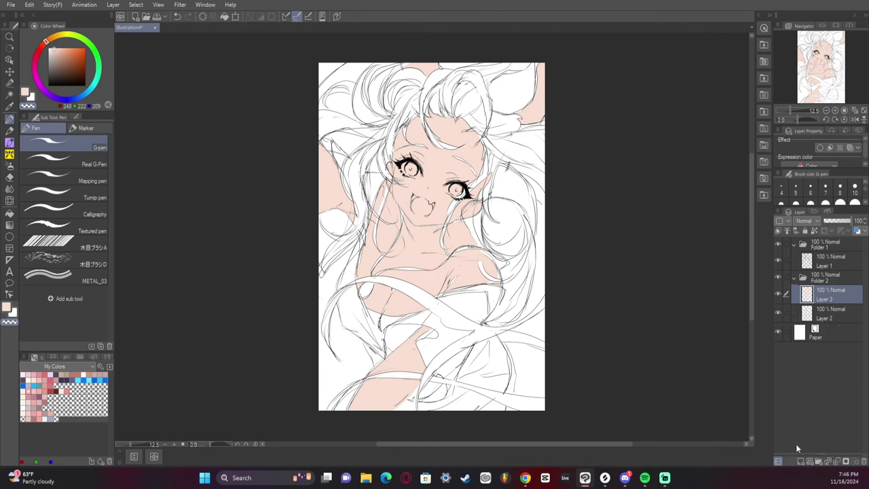
pyautogui.click(45, 419)
pyautogui.moveTo(453, 186); pyautogui.dragTo(460, 194)
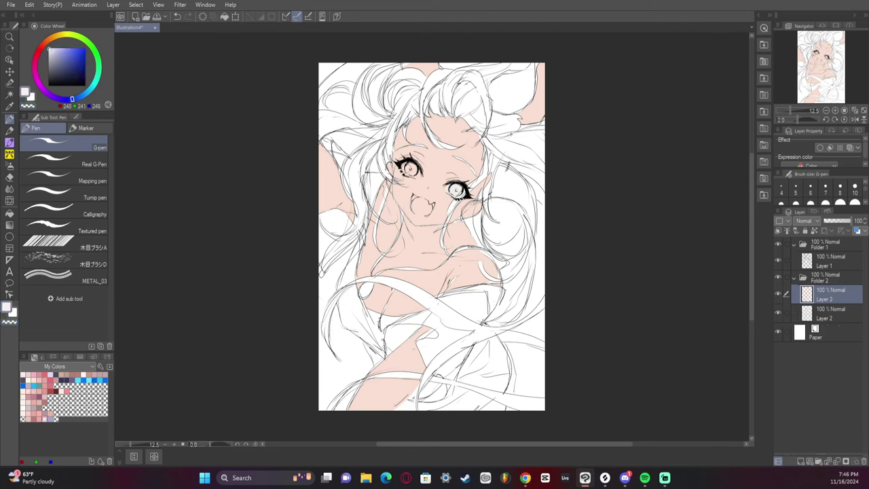
pyautogui.moveTo(406, 168); pyautogui.dragTo(415, 171)
# Step: Paint both irises with the G-pen in light blue (121, 210, 255)
pyautogui.moveTo(62, 53); pyautogui.dragTo(67, 31)
pyautogui.click(87, 92)
pyautogui.moveTo(406, 166); pyautogui.dragTo(410, 169)
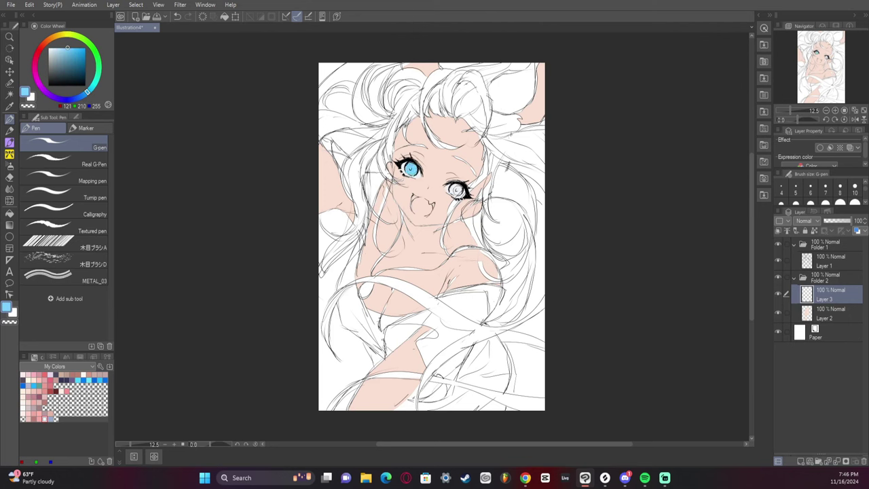
pyautogui.moveTo(458, 191); pyautogui.dragTo(456, 190)
# Step: Add a new layer directly above the skin layer and paint the inside of the open mouth in pink (240, 143, 144)
pyautogui.click(840, 314)
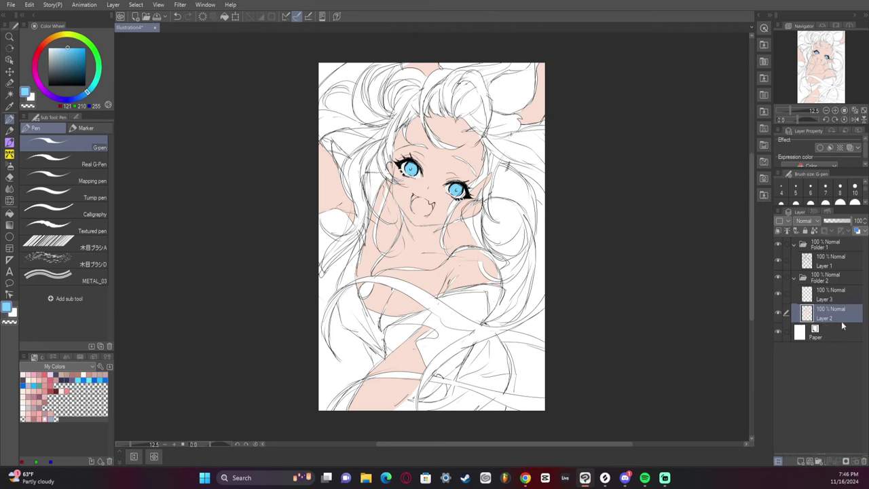
pyautogui.click(801, 462)
pyautogui.click(49, 39)
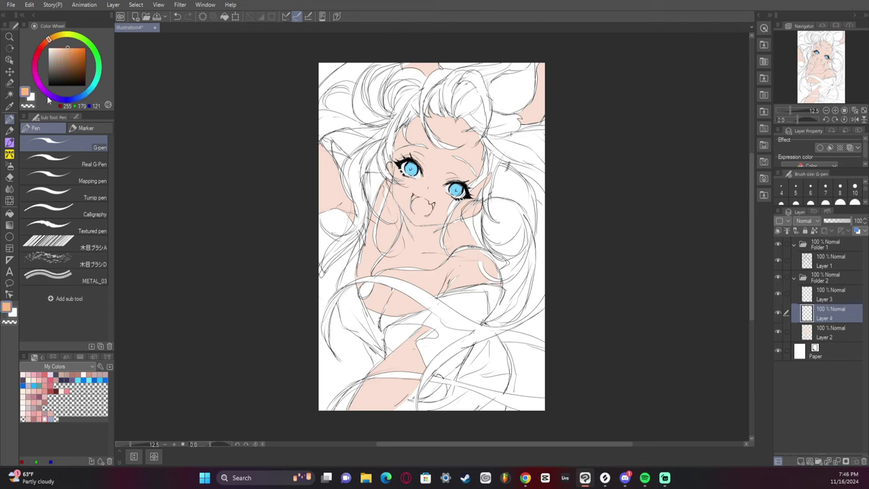
pyautogui.click(67, 391)
pyautogui.moveTo(415, 205); pyautogui.dragTo(427, 205)
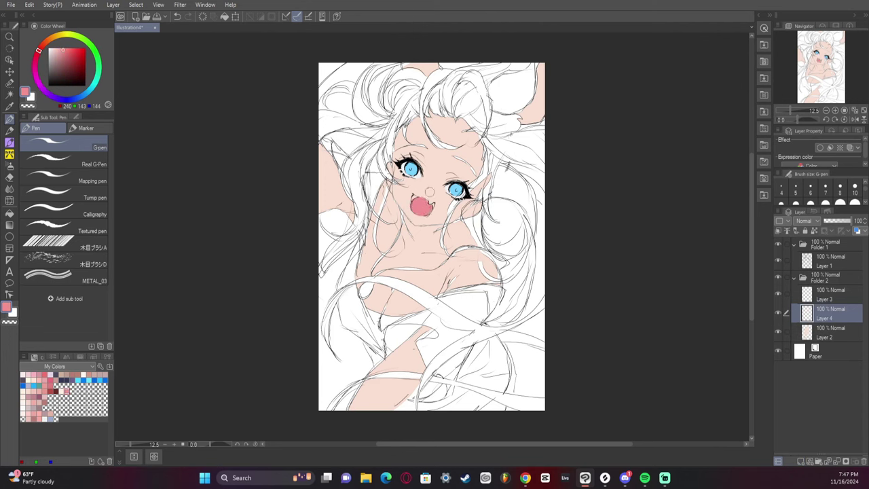
# Step: Brighten the pink mouth colour by setting its luminosity to 15
pyautogui.hotkey('ctrl', 'u')
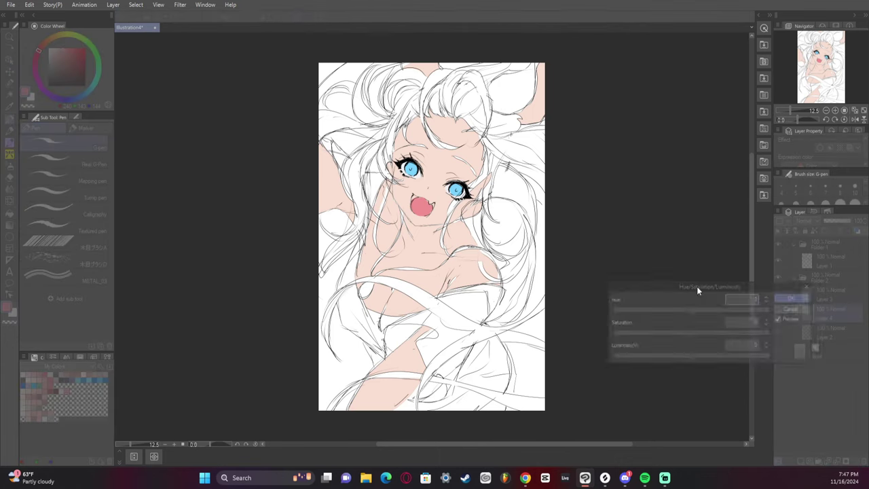
pyautogui.click(704, 359)
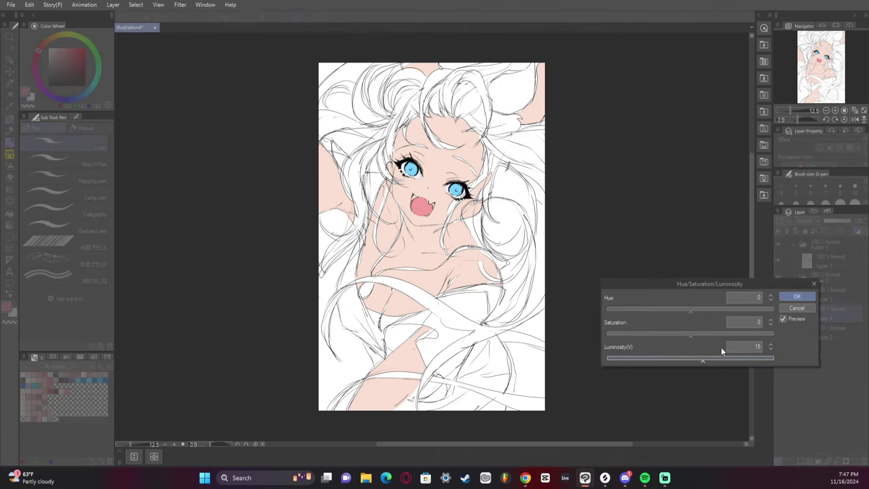
pyautogui.click(798, 296)
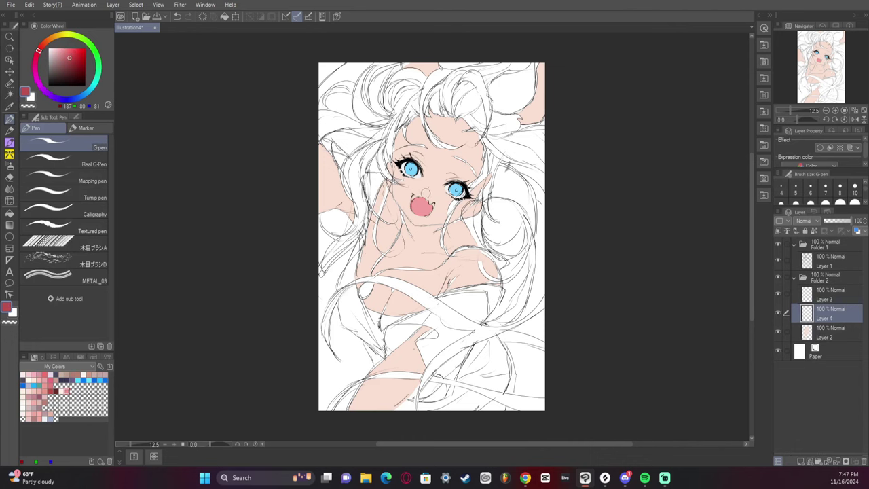
# Step: Fill the oval gem on the chest with bright blue (47, 172, 255)
pyautogui.press('g')
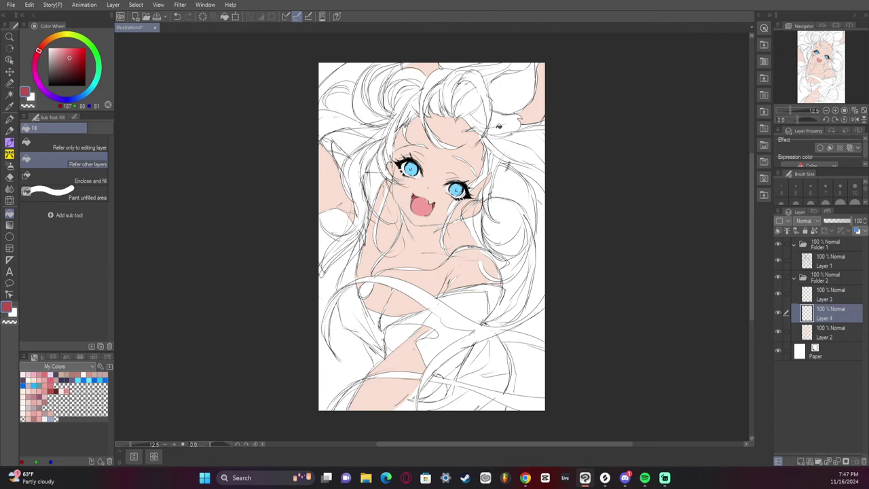
pyautogui.click(85, 95)
pyautogui.click(78, 48)
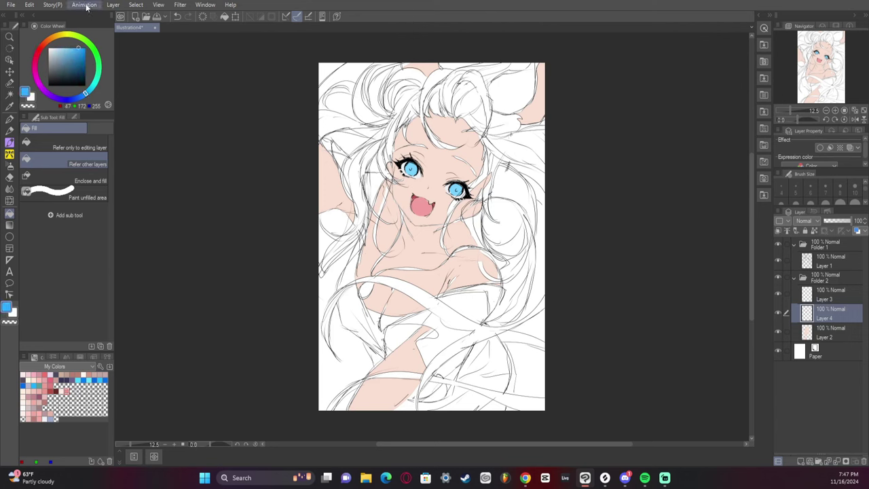
pyautogui.click(367, 290)
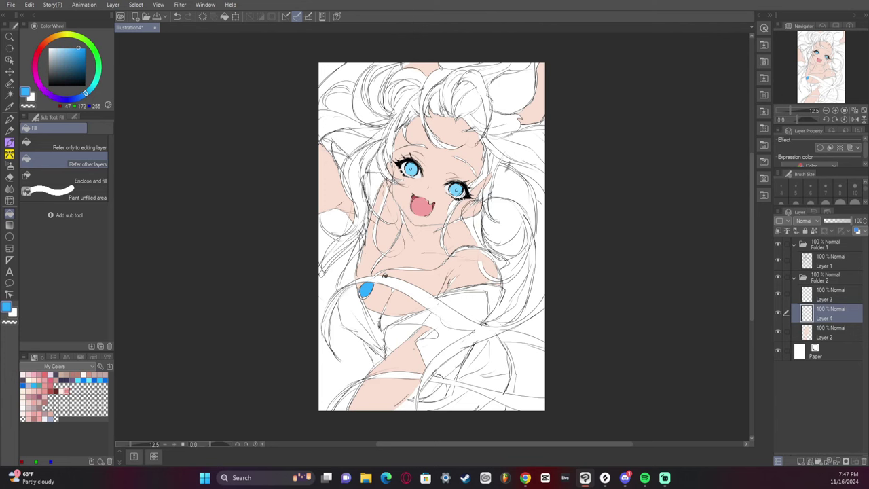
# Step: Add a new layer, place it beneath the skin layer, and choose a dark greyish purple (97, 81, 99) for the clothing
pyautogui.click(827, 334)
pyautogui.click(803, 463)
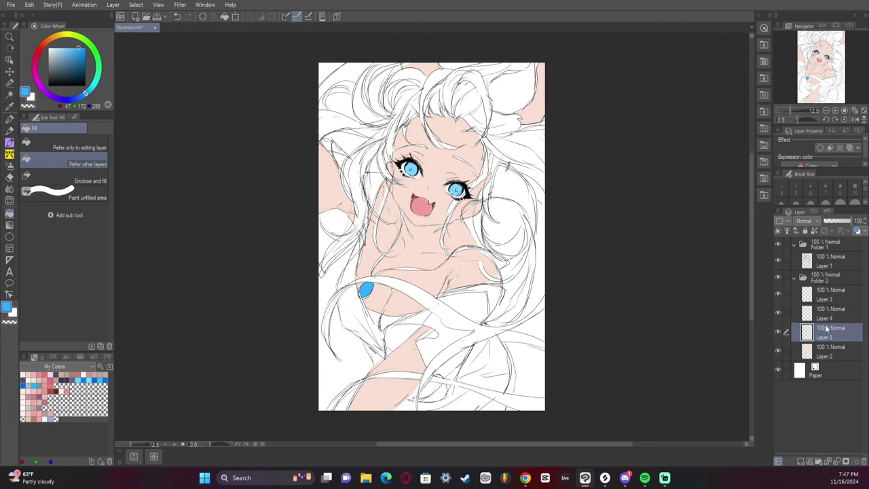
pyautogui.moveTo(828, 332); pyautogui.dragTo(828, 361)
pyautogui.click(57, 68)
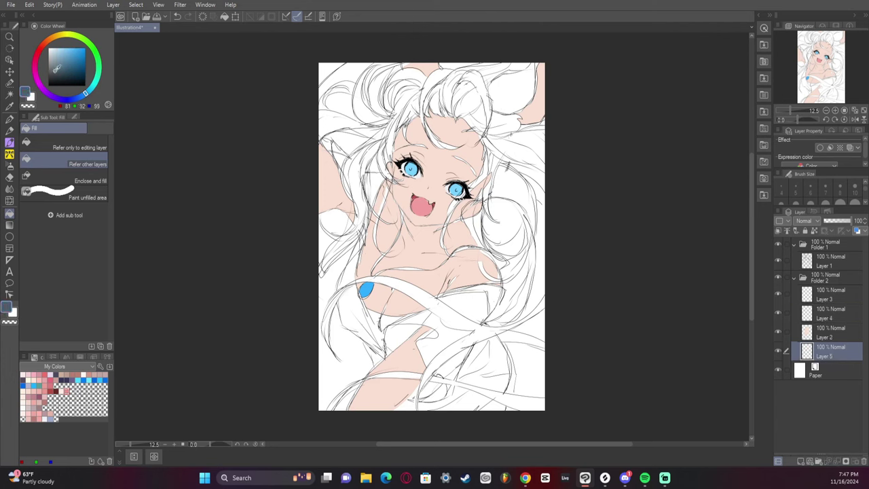
pyautogui.click(42, 88)
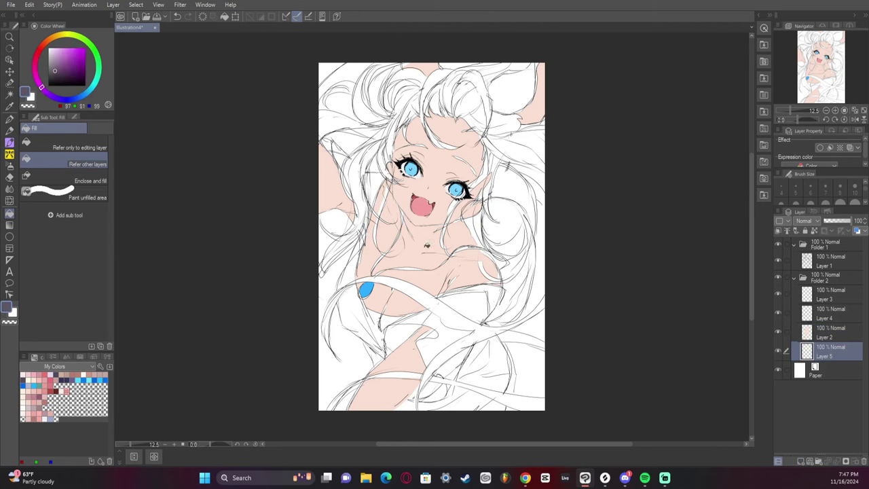
# Step: Paint the neck strap, neckline trim, shoulder band and the rim around the gem in dark purple with the G-pen
pyautogui.press('p')
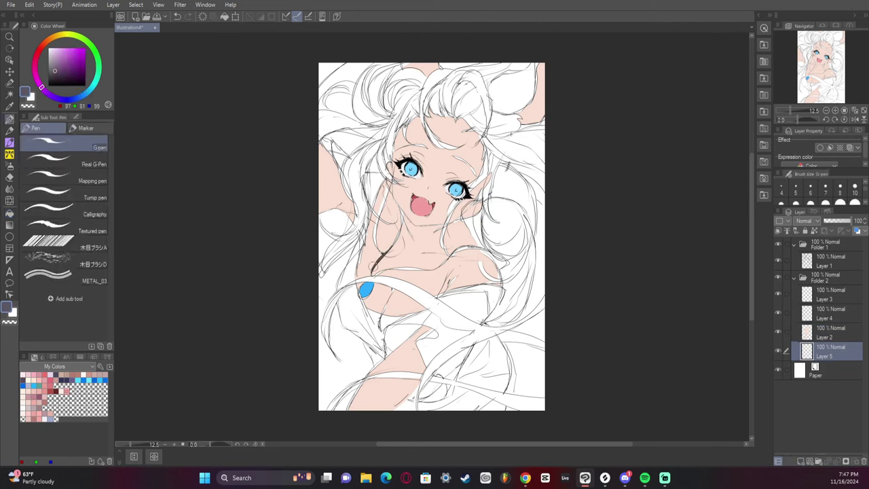
pyautogui.moveTo(372, 262)
pyautogui.mouseDown()
pyautogui.moveTo(430, 270)
pyautogui.moveTo(466, 255)
pyautogui.moveTo(463, 246)
pyautogui.moveTo(484, 262)
pyautogui.moveTo(518, 258)
pyautogui.moveTo(495, 253)
pyautogui.mouseUp()
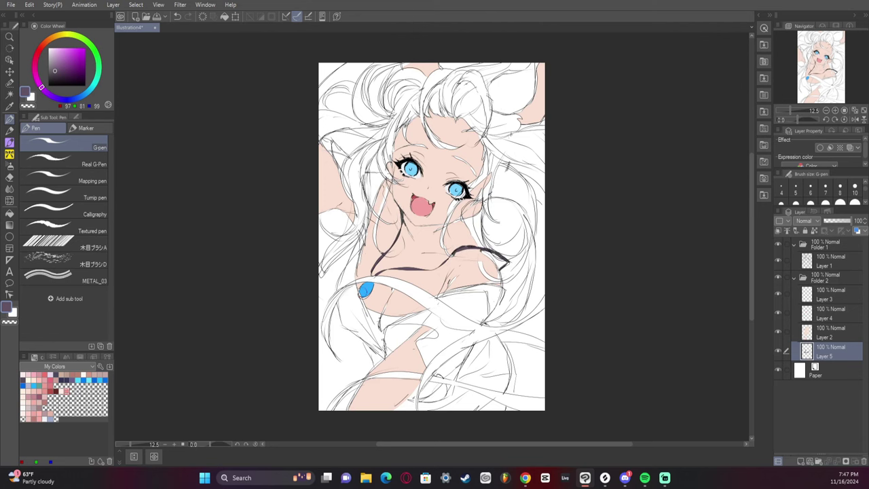
pyautogui.moveTo(360, 298); pyautogui.dragTo(375, 288)
# Step: Fill the sections of the bodice below the gem and across the waist with the dark purple
pyautogui.press('g')
pyautogui.click(357, 309)
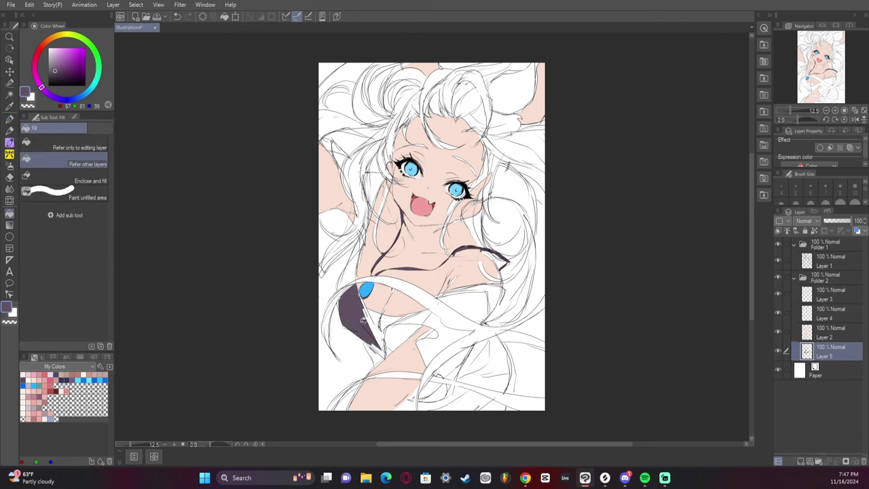
pyautogui.click(373, 314)
pyautogui.click(379, 342)
pyautogui.click(375, 350)
pyautogui.click(392, 331)
pyautogui.click(390, 347)
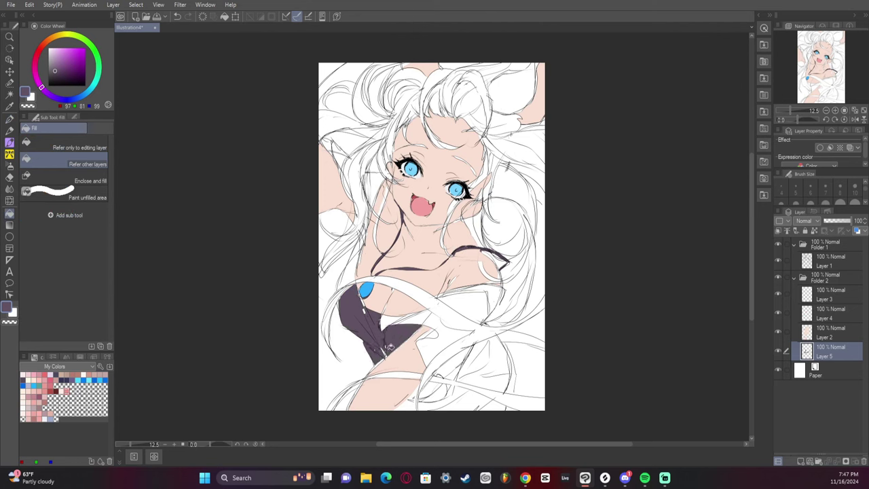
pyautogui.click(386, 351)
# Step: Fill the side of the bodice above the gem and the cloth running up beside the neck with the dark purple
pyautogui.click(349, 275)
pyautogui.click(355, 252)
pyautogui.click(362, 241)
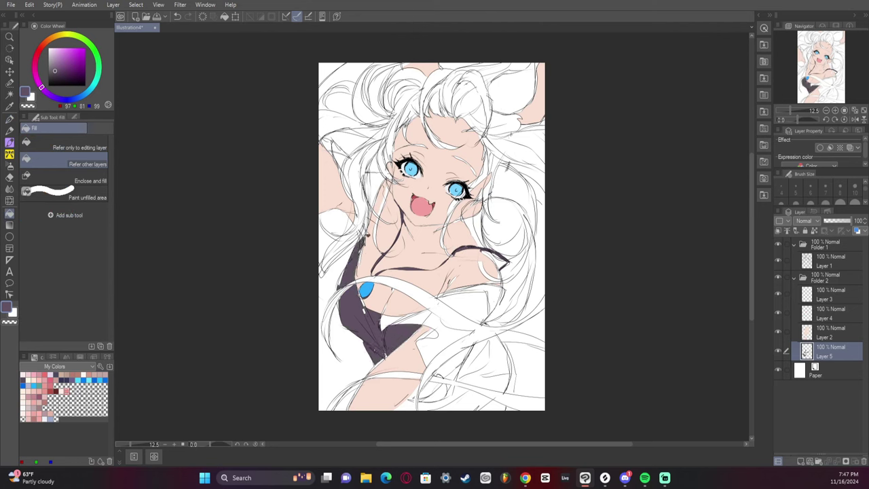
pyautogui.moveTo(365, 235); pyautogui.dragTo(375, 180)
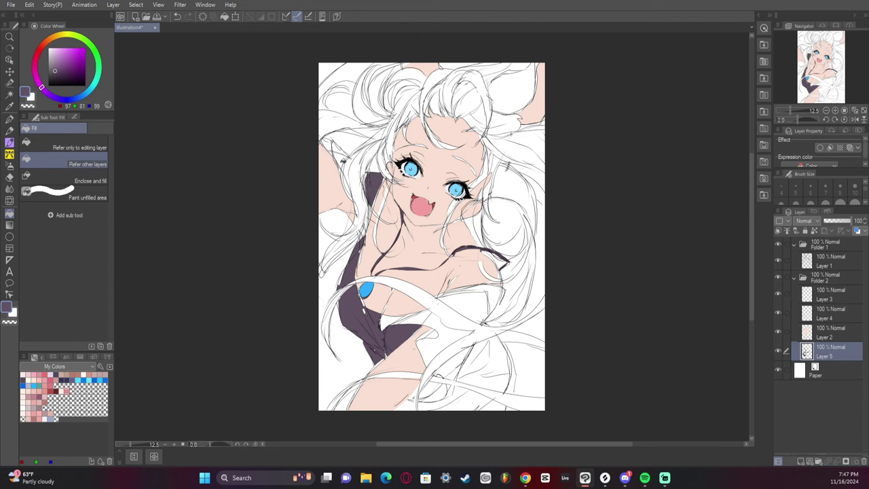
# Step: Fill all the small sections of the raised arm's upper sleeve between the hair strands with the dark purple
pyautogui.click(341, 159)
pyautogui.click(337, 150)
pyautogui.click(328, 145)
pyautogui.click(332, 150)
pyautogui.click(326, 142)
pyautogui.click(341, 152)
pyautogui.click(351, 168)
pyautogui.click(350, 187)
pyautogui.click(347, 178)
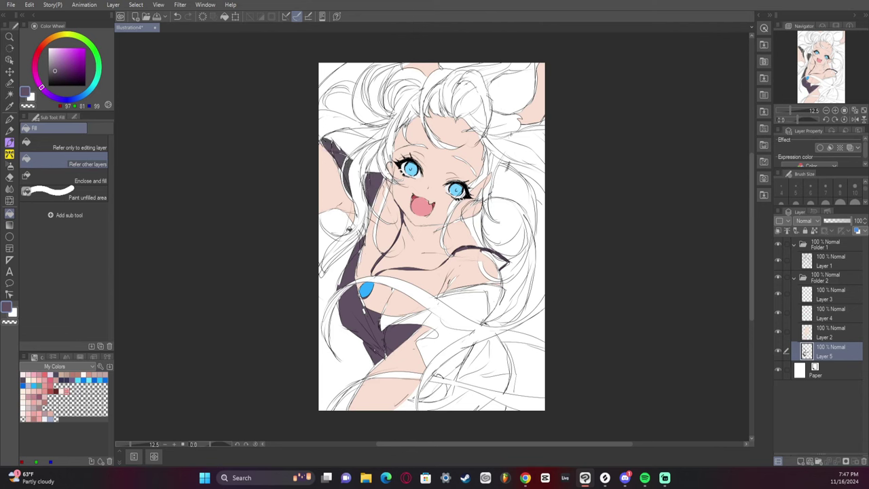
# Step: Fill the lower sleeve below the raised arm with the dark purple and start touching up its gaps with the G-pen
pyautogui.moveTo(348, 229)
pyautogui.mouseDown()
pyautogui.moveTo(325, 241)
pyautogui.moveTo(341, 229)
pyautogui.moveTo(331, 254)
pyautogui.moveTo(339, 261)
pyautogui.moveTo(327, 246)
pyautogui.moveTo(322, 273)
pyautogui.moveTo(349, 226)
pyautogui.mouseUp()
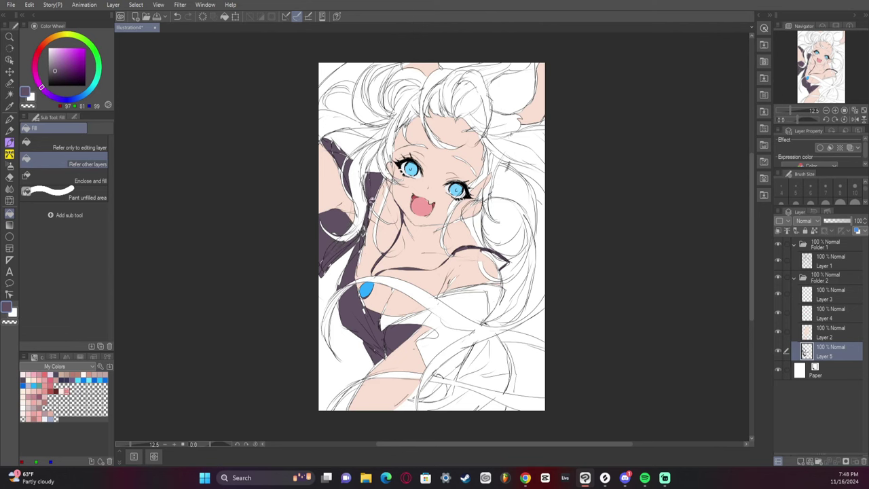
pyautogui.press('p')
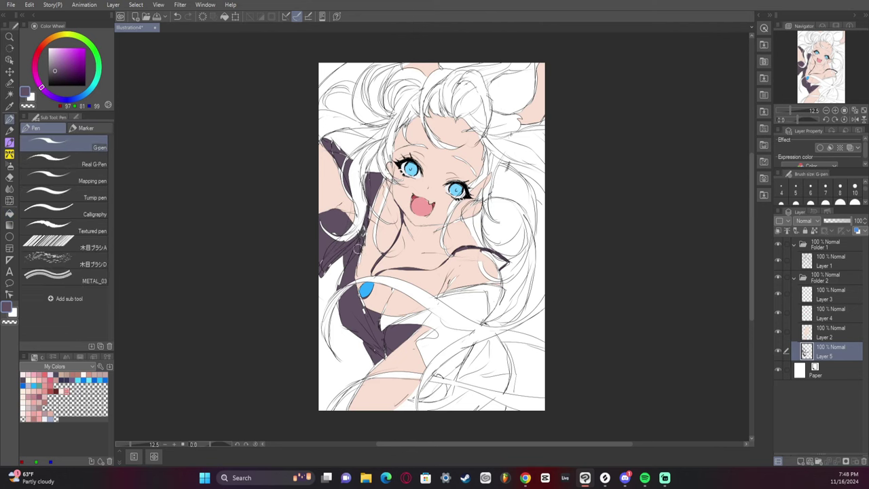